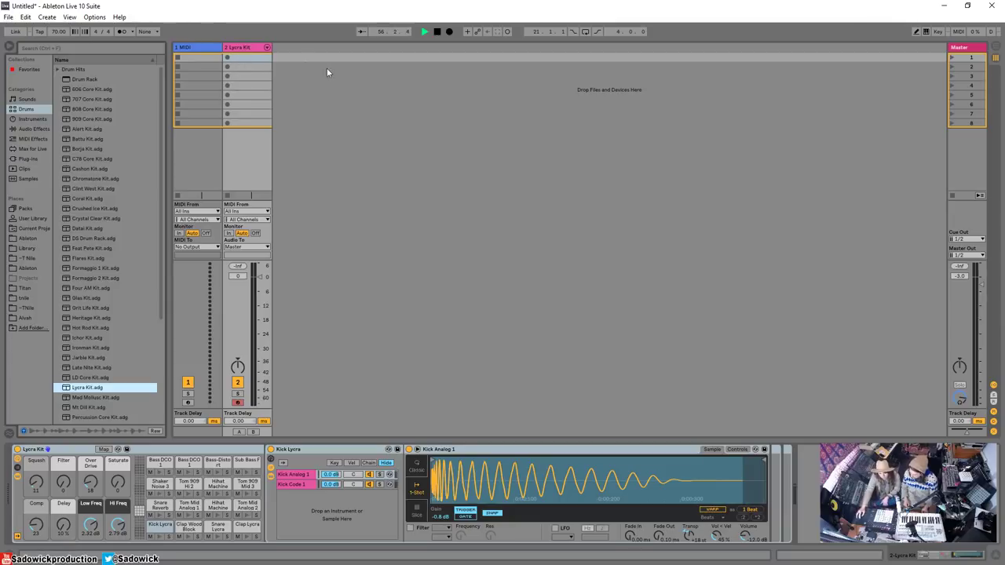
Create an empty MIDI clip in the Lycra Kit track's second slot, enlarge the note editor and launch the clip.
{"action": "double_click", "coordinate": [249, 66]}
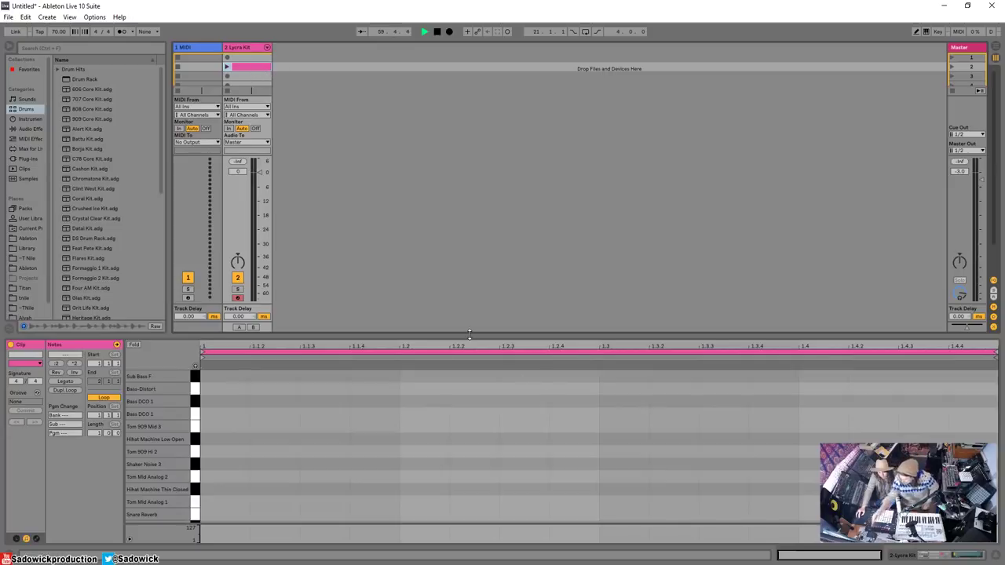
{"action": "left_click_drag", "start_coordinate": [464, 336], "coordinate": [458, 248]}
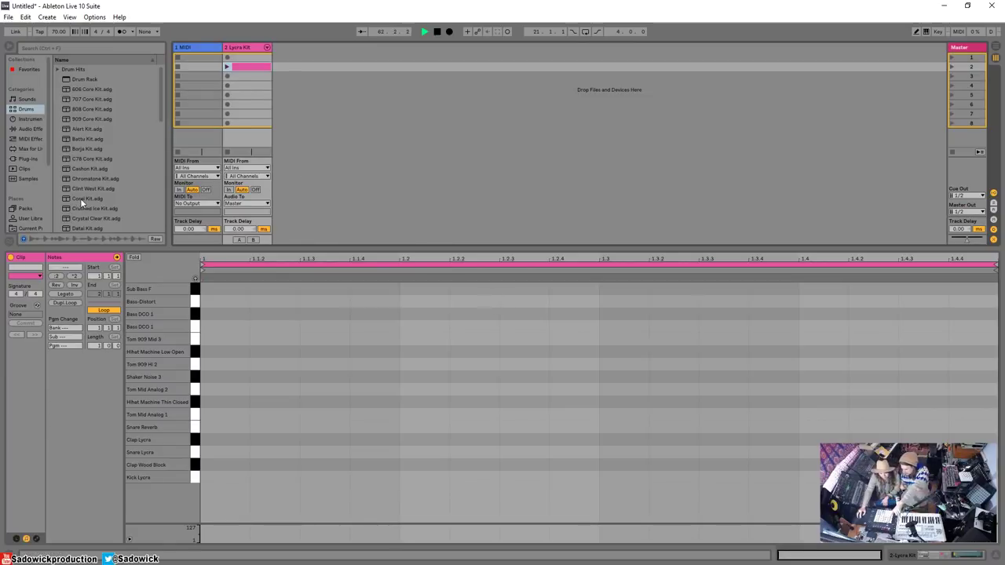
{"action": "left_click", "coordinate": [227, 67]}
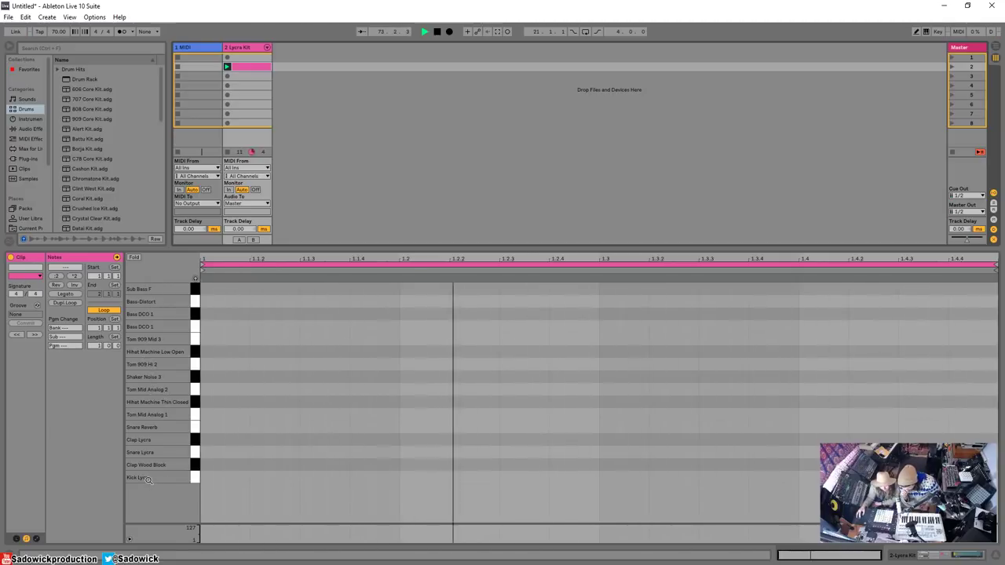
Switch on draw mode for entering notes in the new clip.
{"action": "left_click_drag", "start_coordinate": [207, 475], "coordinate": [287, 484]}
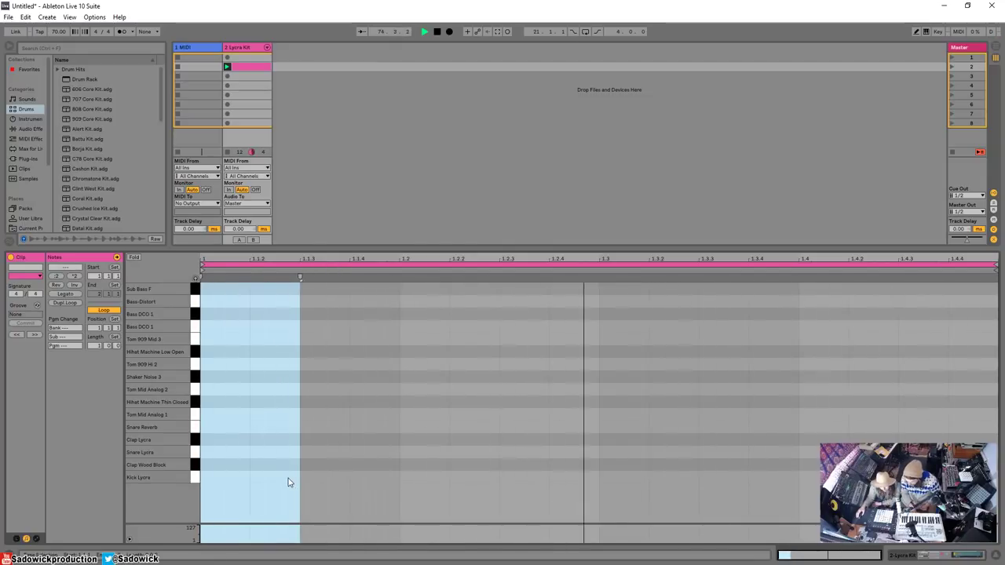
{"action": "left_click", "coordinate": [255, 450]}
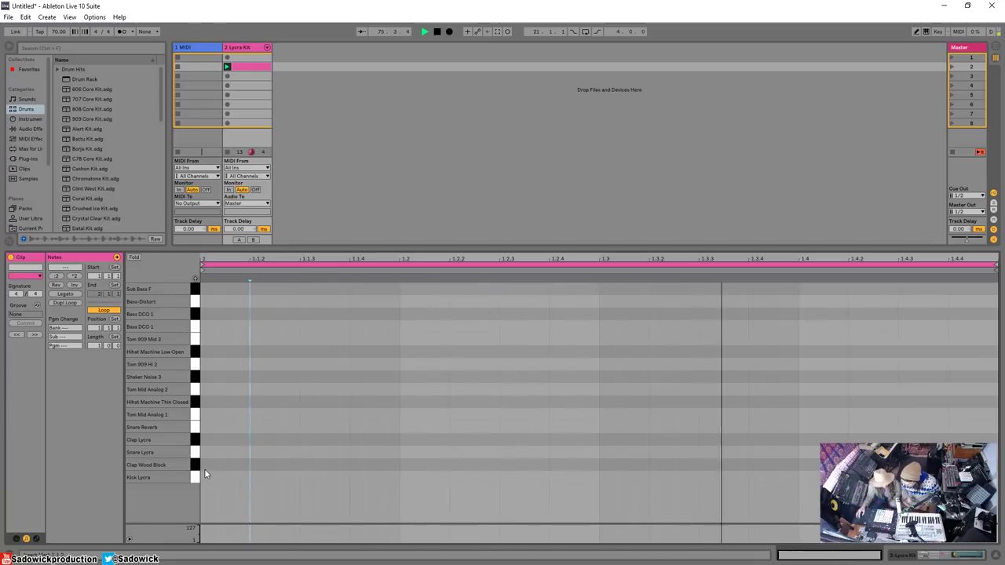
{"action": "key", "text": "b"}
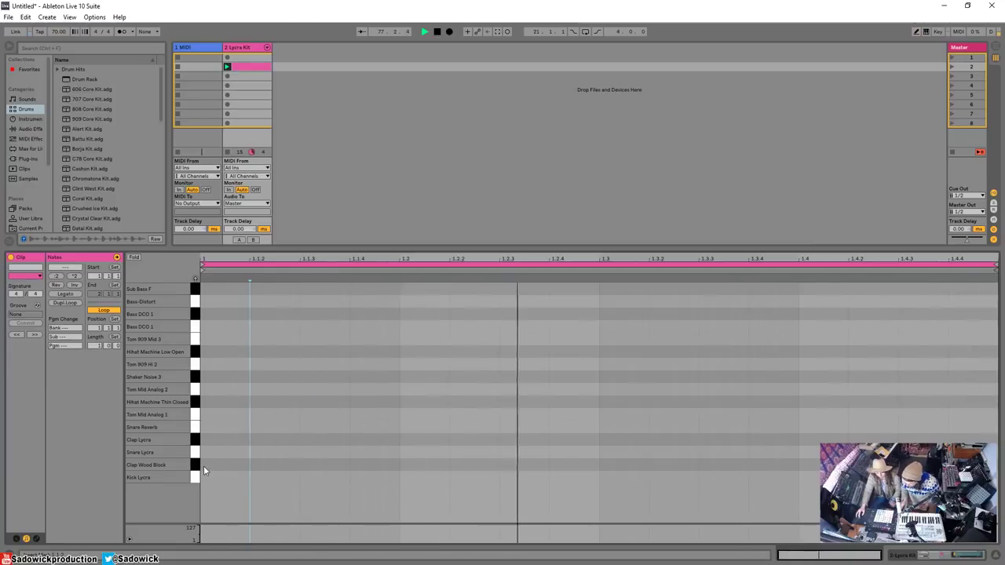
{"action": "key", "text": "b"}
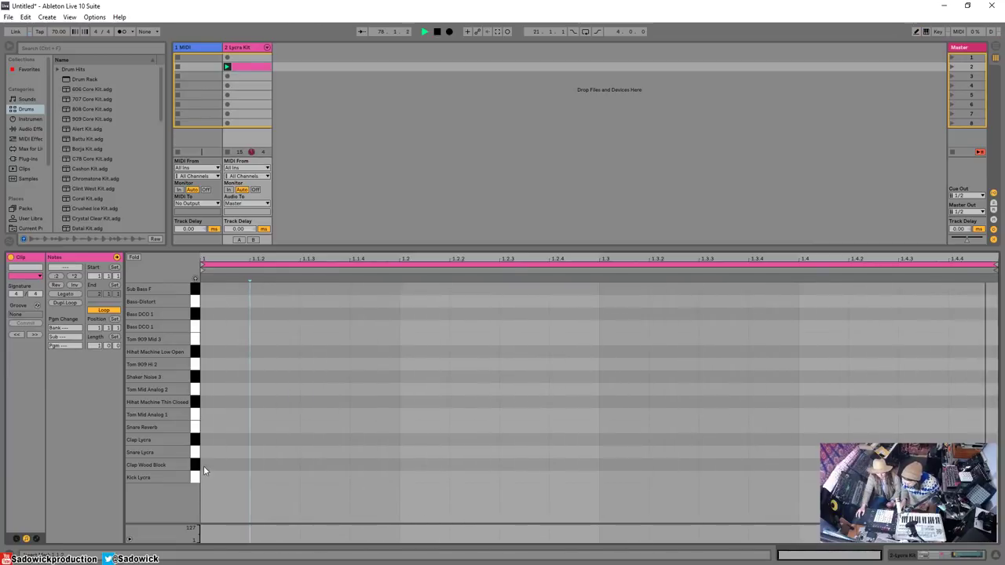
{"action": "key", "text": "b"}
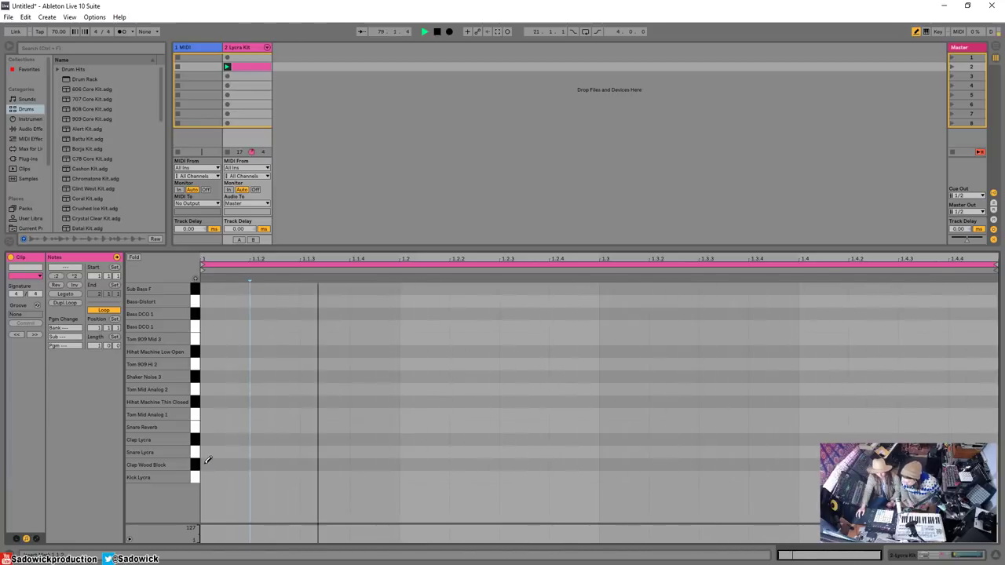
Draw Clap Wood Block notes at 1, 1.1.3, 1.2 and 1.3, and erase the ones at 1.1.3 and 1.2.
{"action": "left_click", "coordinate": [209, 464]}
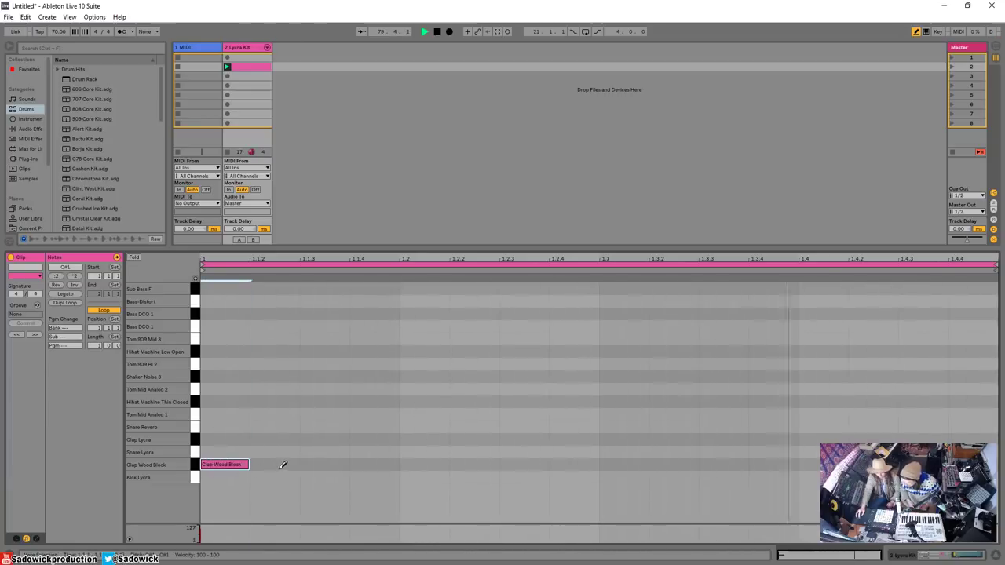
{"action": "left_click", "coordinate": [311, 464]}
{"action": "left_click", "coordinate": [416, 464]}
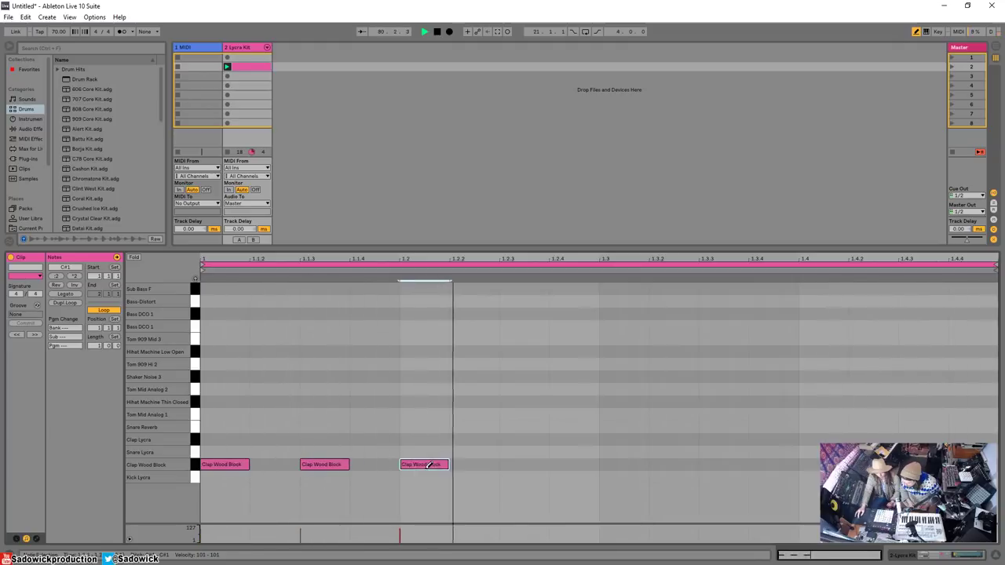
{"action": "left_click", "coordinate": [617, 464]}
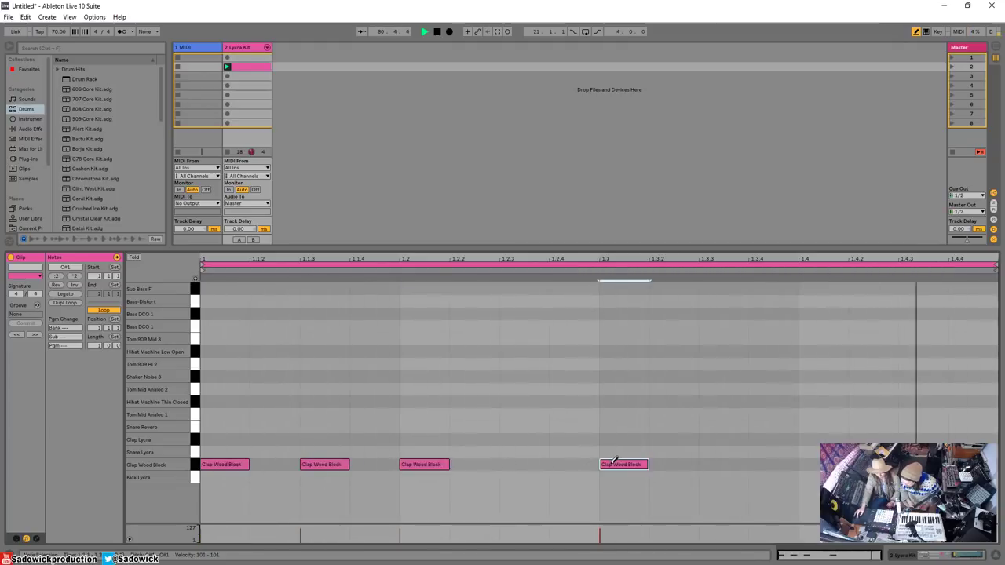
{"action": "left_click", "coordinate": [316, 464]}
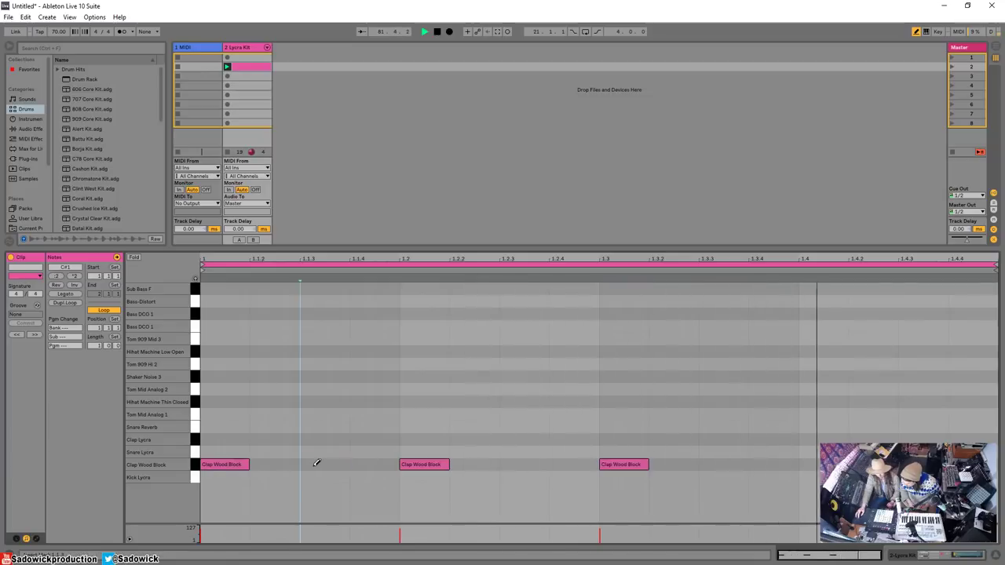
{"action": "left_click", "coordinate": [432, 464]}
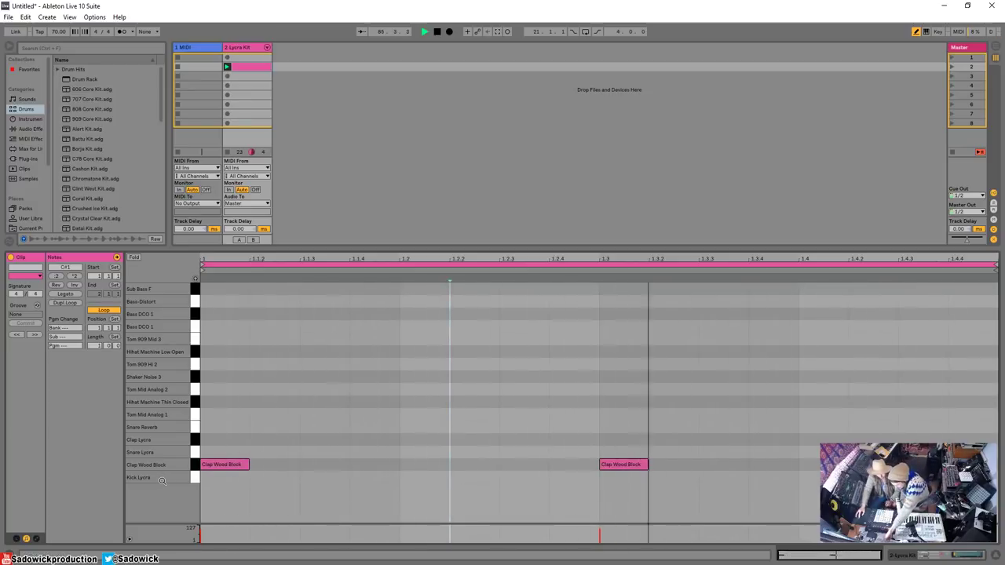
Try Kick Lycra notes at 1.1.3, 1.1.4 and 1.3.4, erasing each of them again.
{"action": "left_click", "coordinate": [345, 477]}
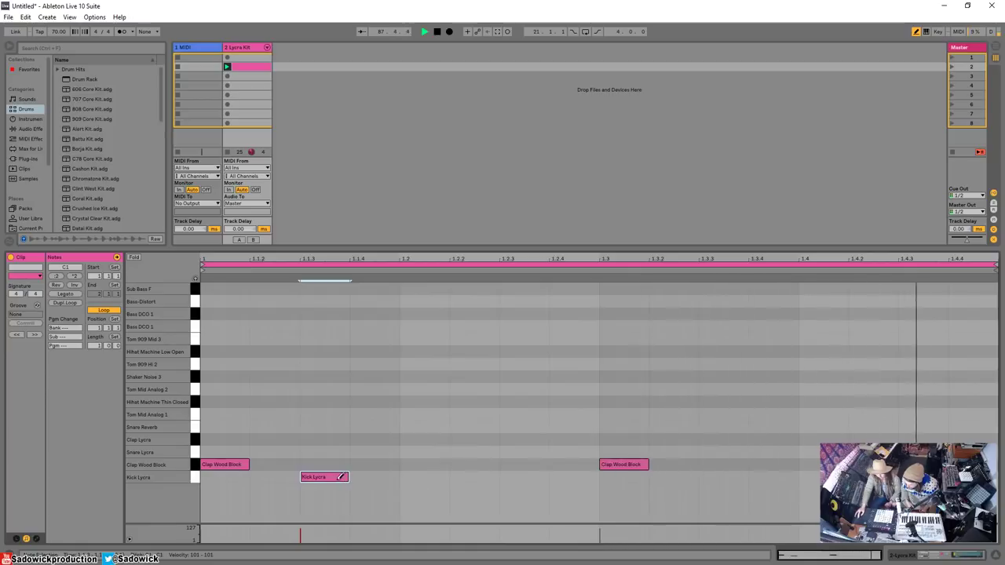
{"action": "left_click", "coordinate": [339, 477]}
{"action": "left_click", "coordinate": [387, 476]}
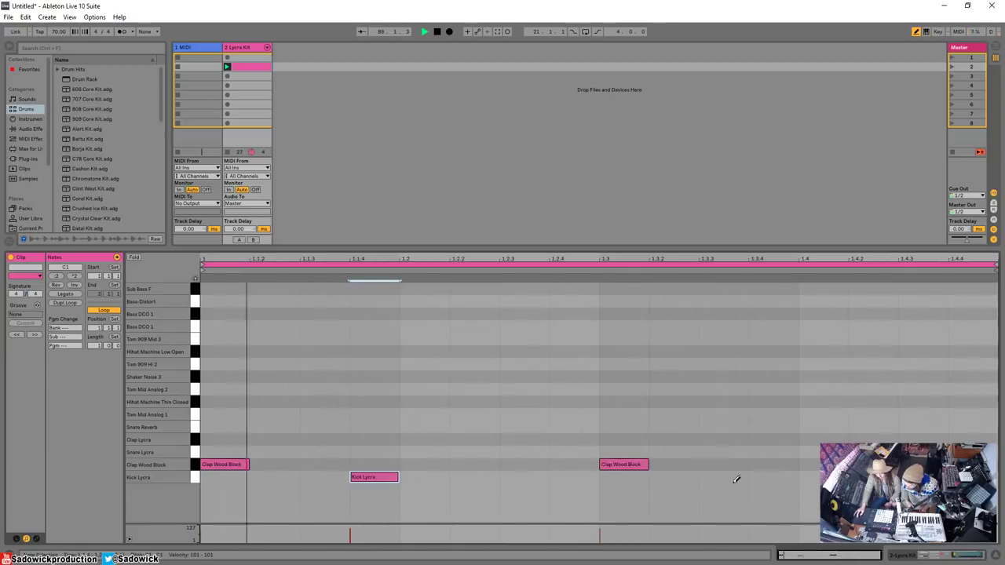
{"action": "left_click", "coordinate": [763, 476]}
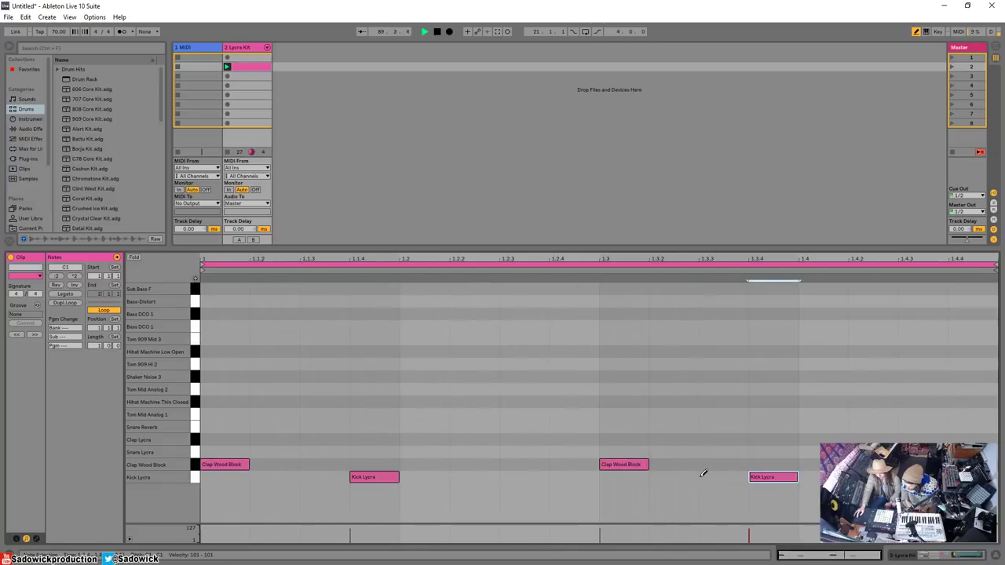
{"action": "left_click", "coordinate": [773, 477]}
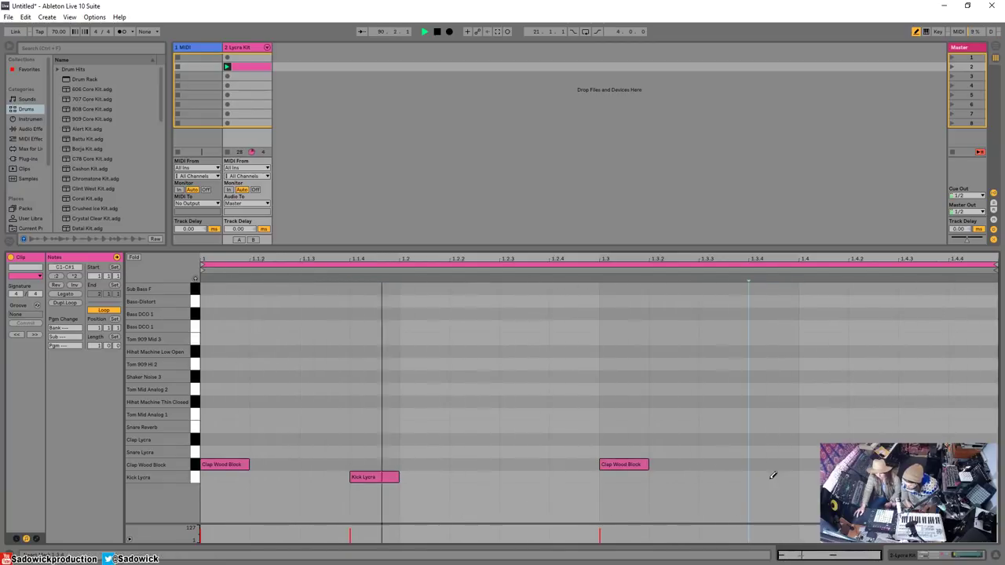
{"action": "left_click", "coordinate": [375, 477]}
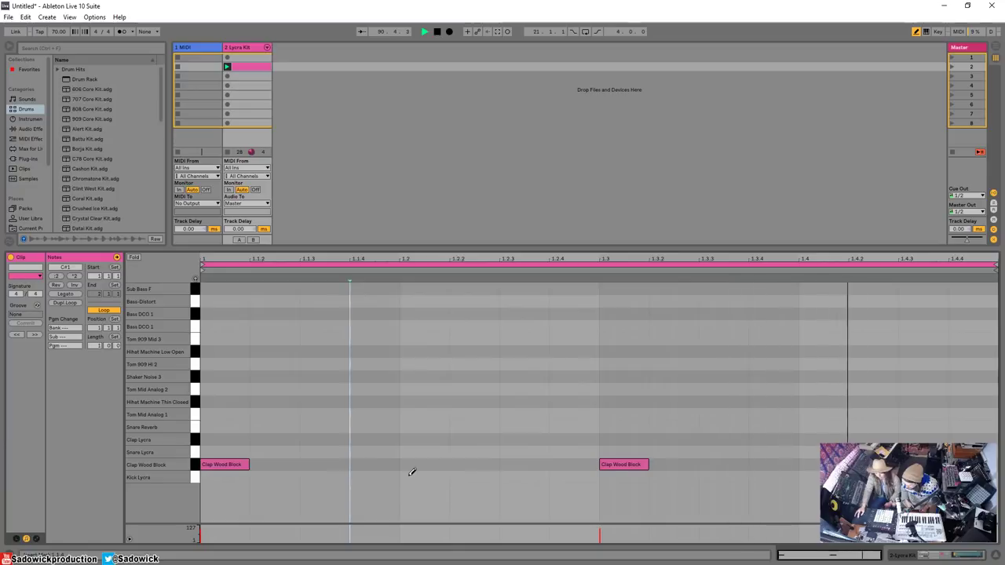
Stop playback and erase the remaining Clap Wood Block notes at 1 and 1.3.
{"action": "key", "text": "space"}
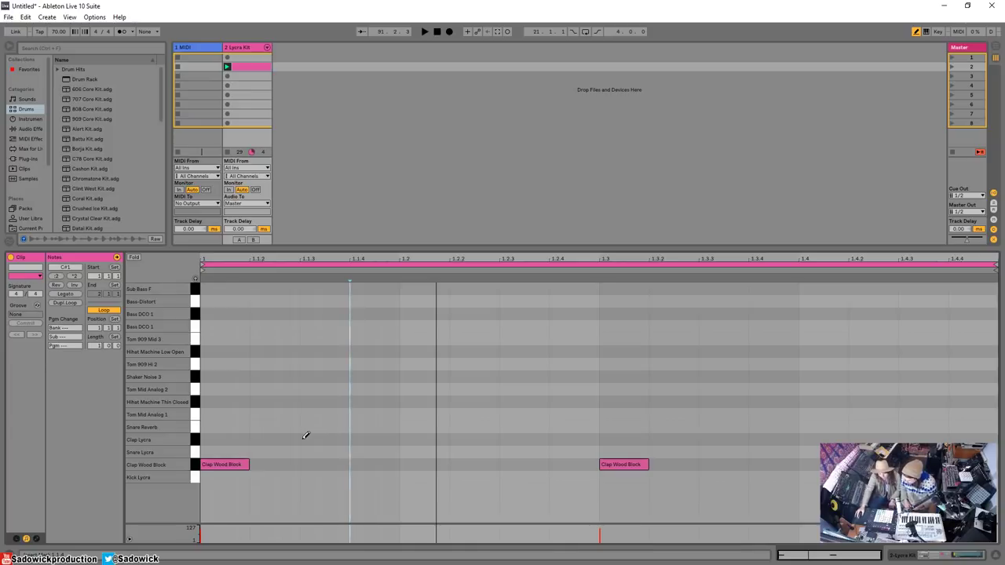
{"action": "left_click", "coordinate": [225, 464]}
{"action": "left_click", "coordinate": [632, 461]}
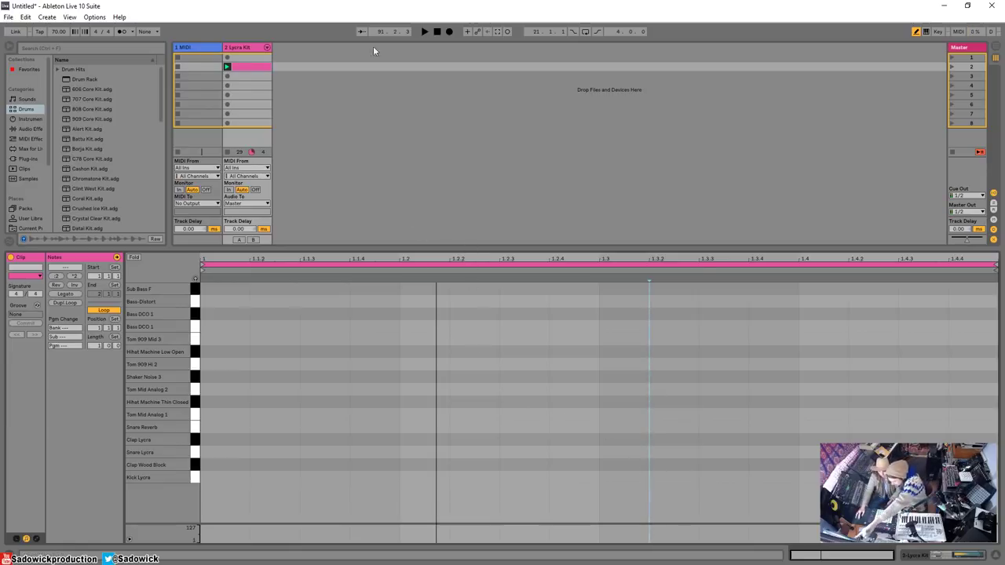
Record a played drum pattern into a new clip in the Lycra Kit track's third slot and switch off draw mode.
{"action": "left_click", "coordinate": [498, 32]}
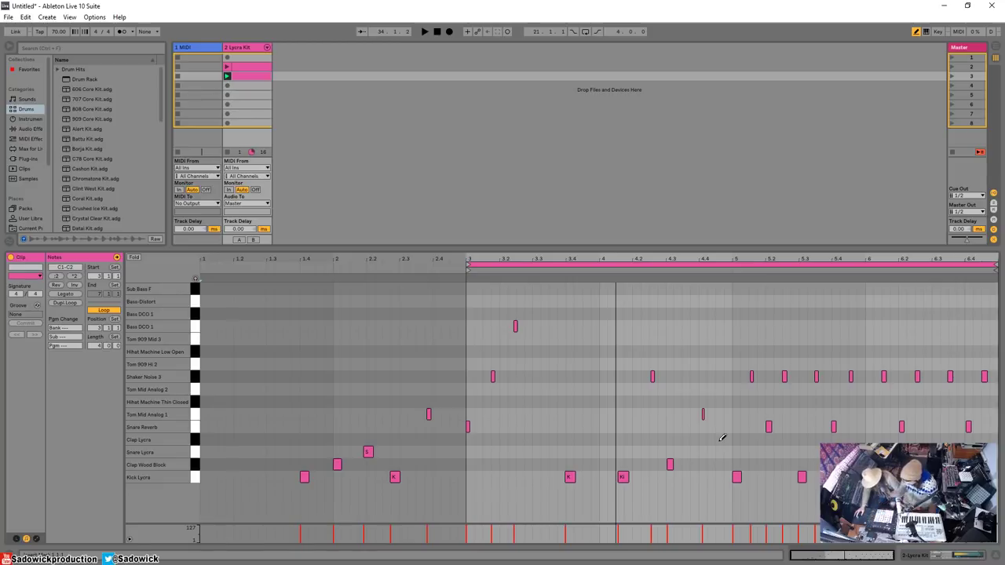
{"action": "key", "text": "b"}
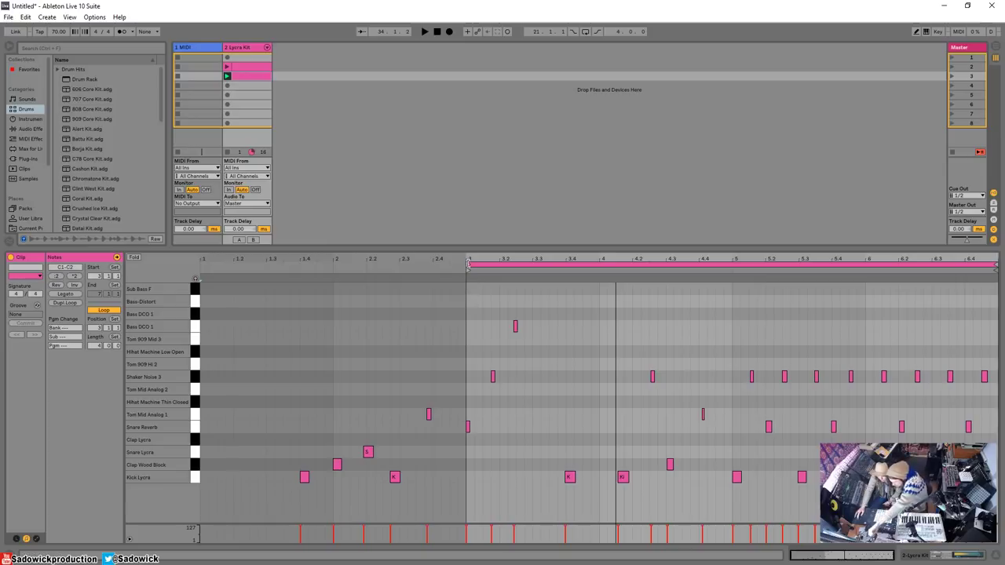
Move the recorded clip's loop start to bar 5 for a two-bar loop and launch the clip.
{"action": "left_click_drag", "start_coordinate": [469, 263], "coordinate": [733, 253]}
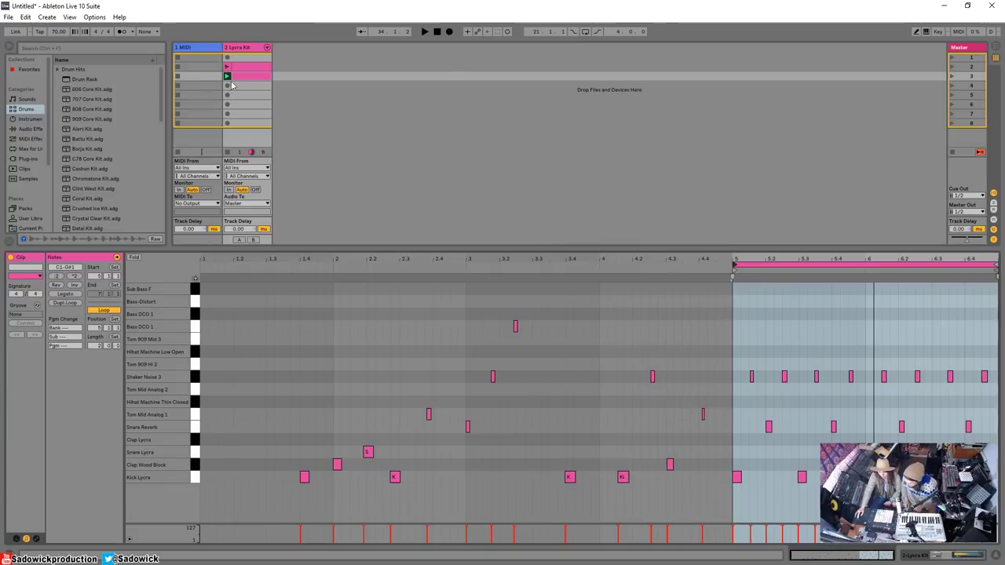
{"action": "left_click", "coordinate": [228, 76]}
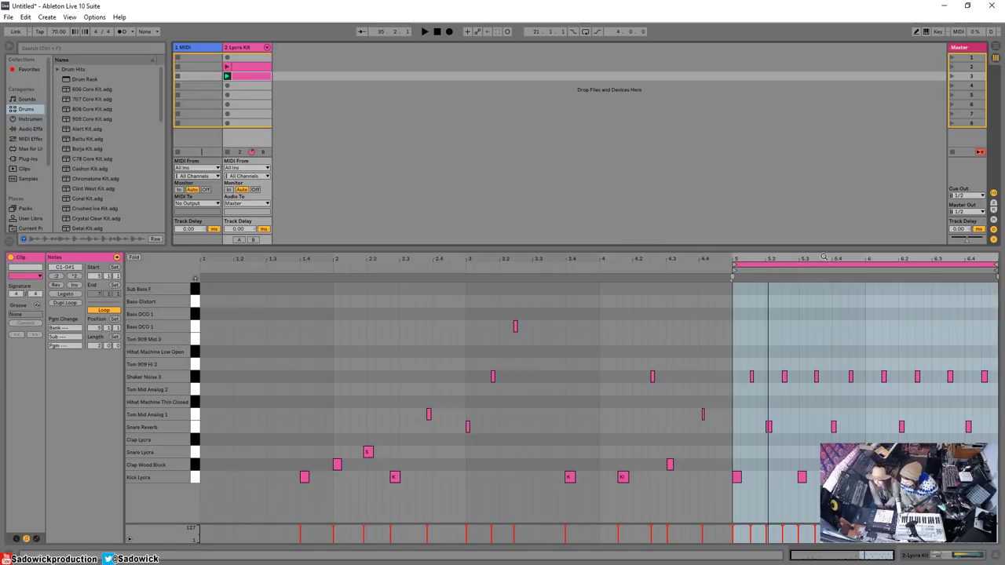
Examine the timing of the kick, snare and shaker notes from bar 5 against the grid, with the note editor enlarged.
{"action": "left_click_drag", "start_coordinate": [826, 259], "coordinate": [838, 318]}
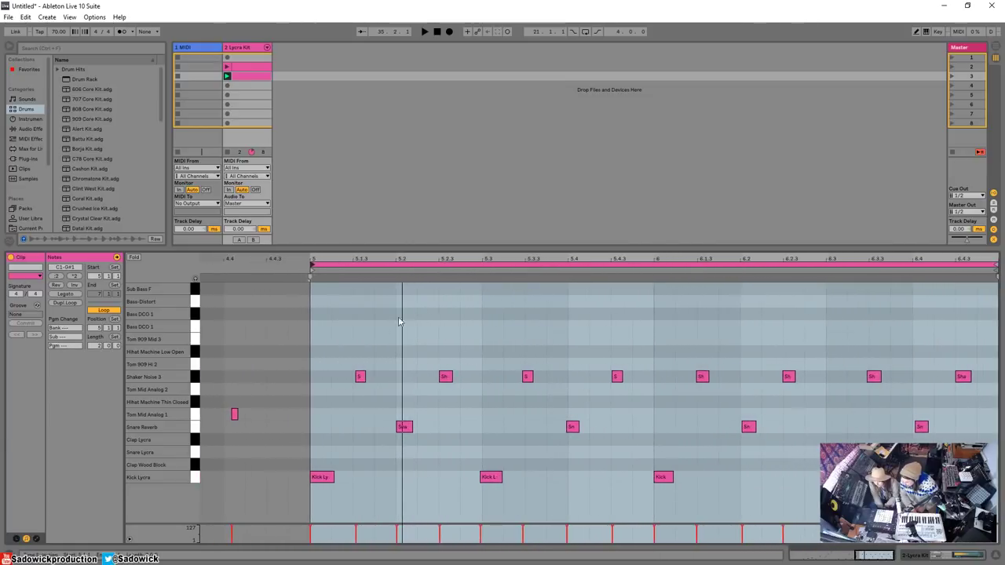
{"action": "left_click", "coordinate": [318, 349]}
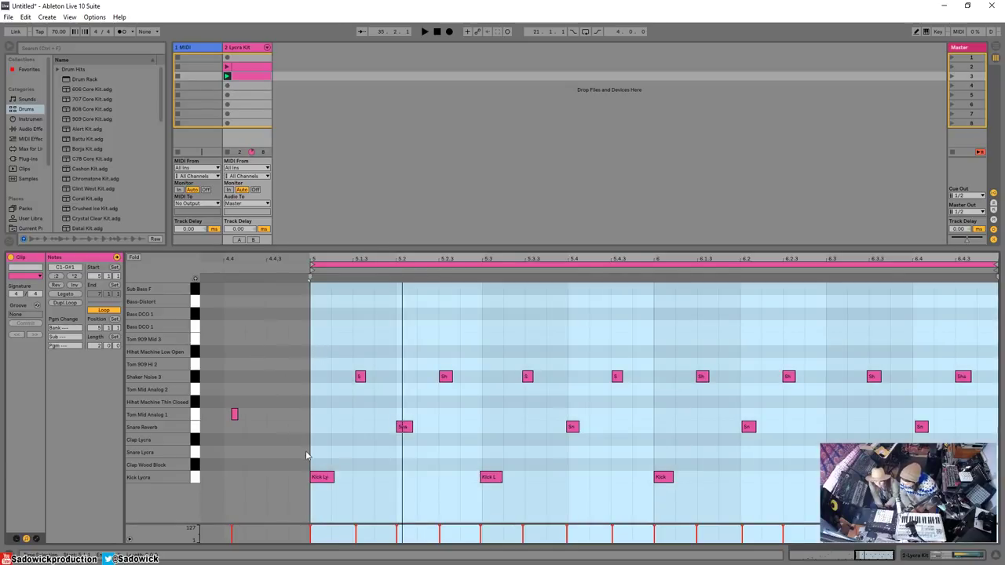
{"action": "left_click", "coordinate": [321, 478]}
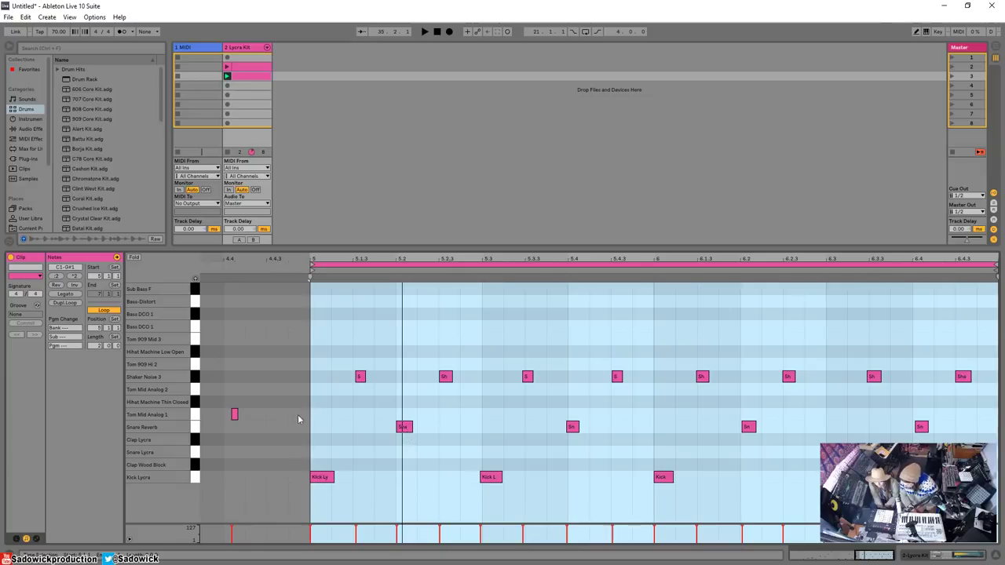
{"action": "left_click", "coordinate": [323, 413]}
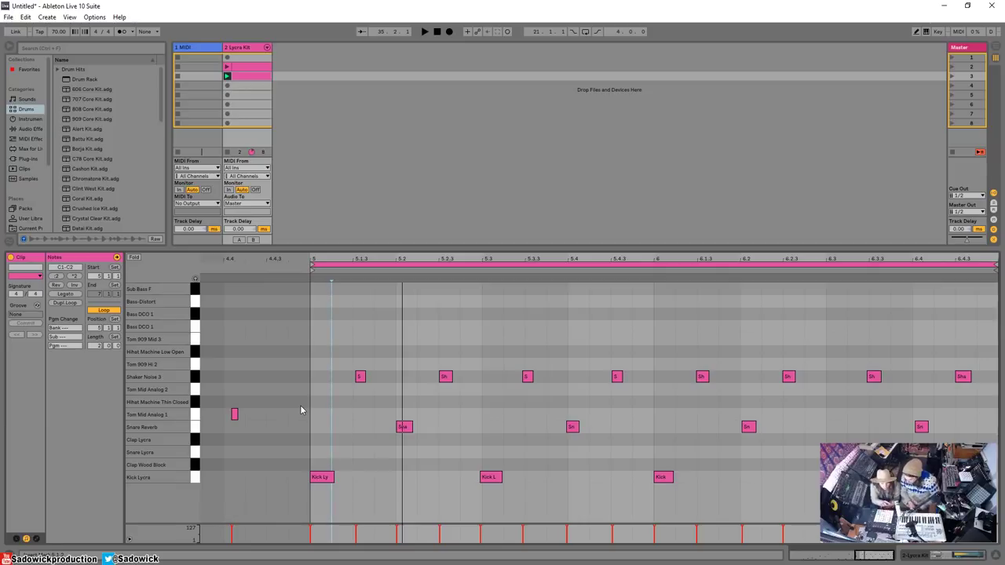
{"action": "left_click_drag", "start_coordinate": [356, 259], "coordinate": [358, 376]}
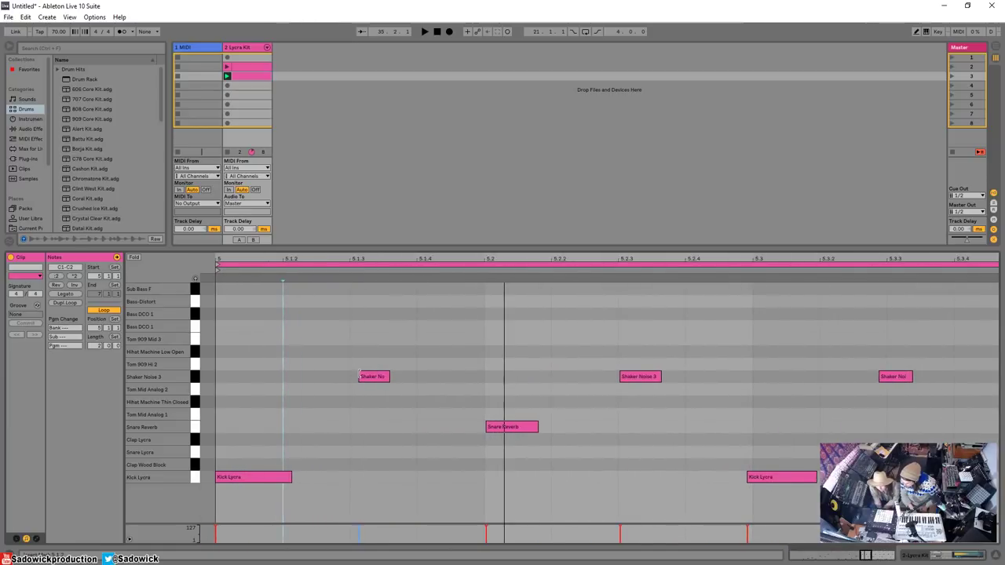
{"action": "left_click_drag", "start_coordinate": [354, 261], "coordinate": [355, 150]}
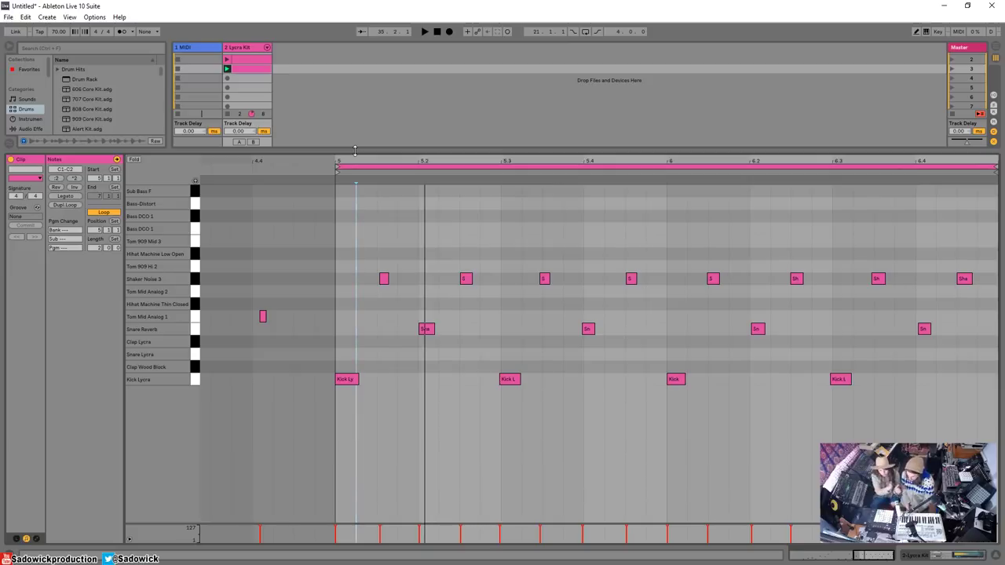
Crop the recorded clip in the third slot to its two-bar loop.
{"action": "right_click", "coordinate": [266, 68]}
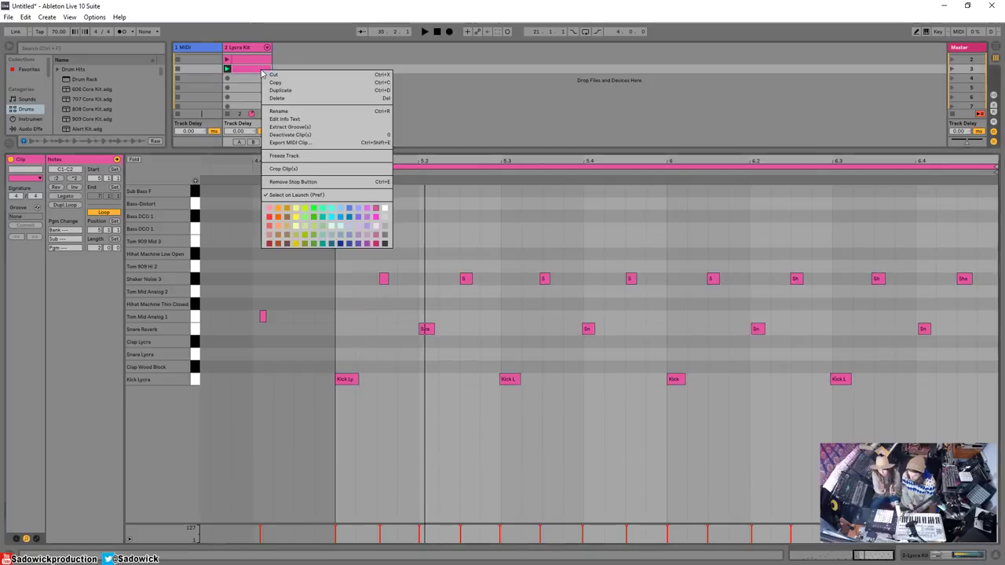
{"action": "left_click", "coordinate": [424, 92]}
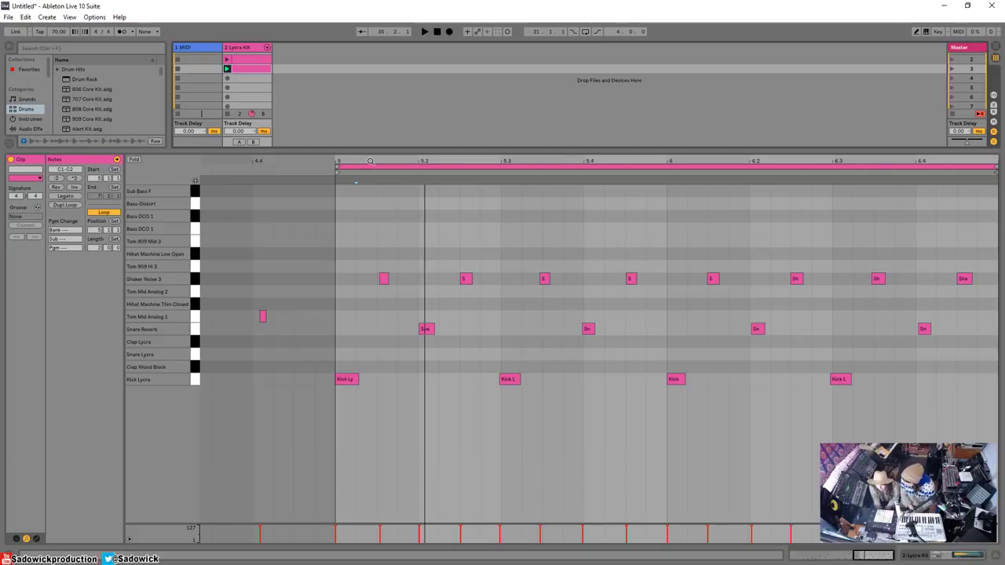
{"action": "left_click_drag", "start_coordinate": [370, 161], "coordinate": [746, 160]}
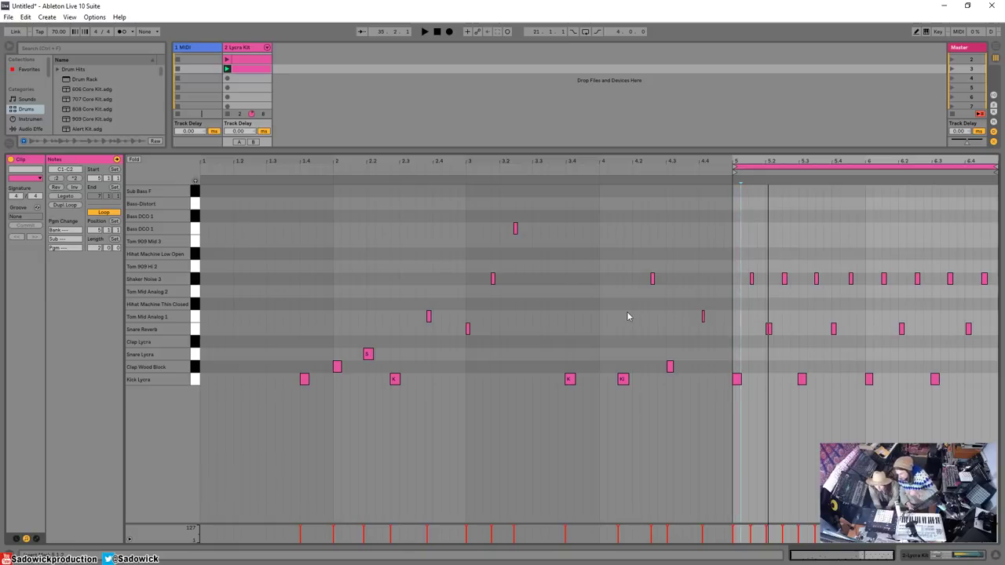
{"action": "right_click", "coordinate": [251, 71]}
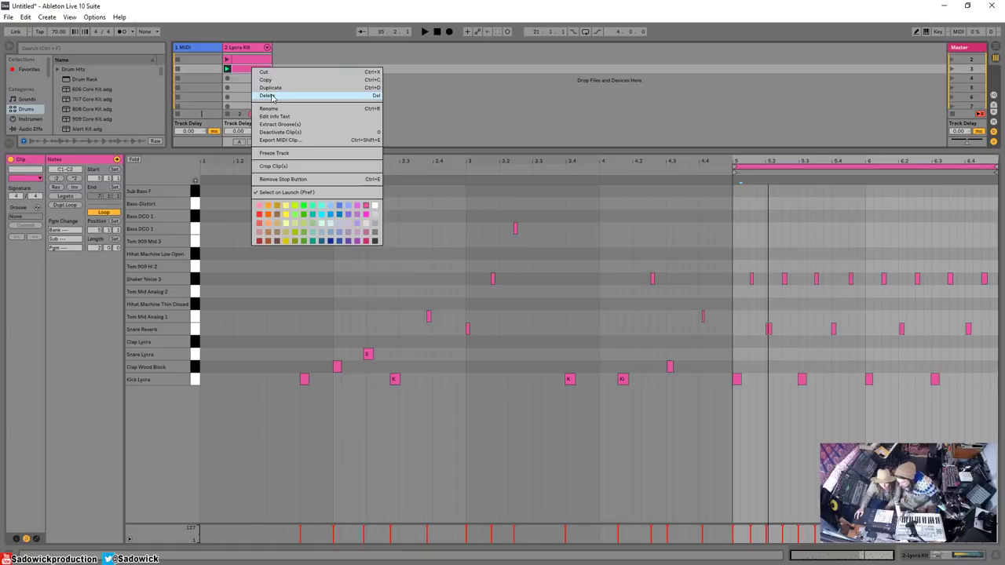
{"action": "left_click", "coordinate": [280, 166]}
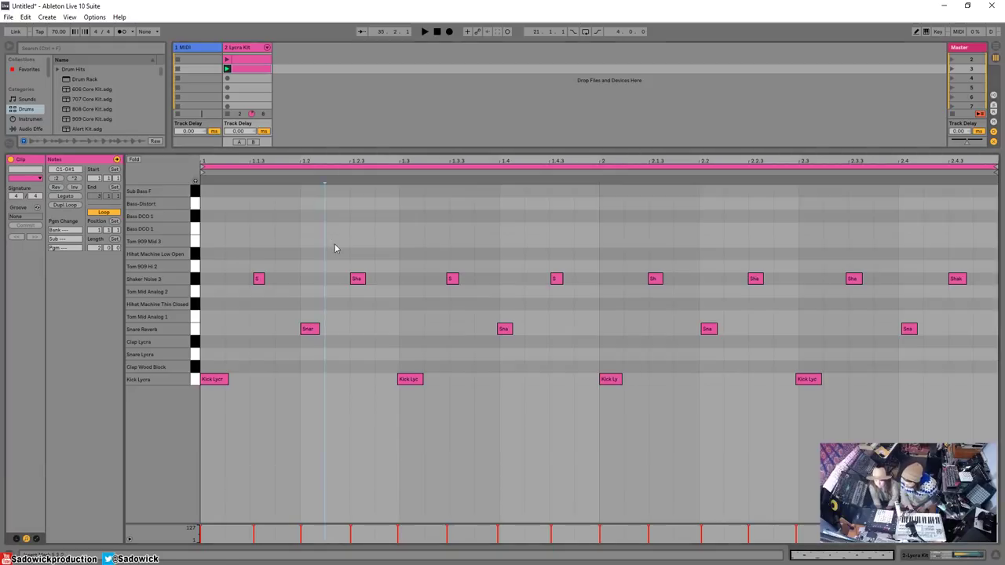
Quantize all Shaker Noise 3 notes in the two-bar clip, applying the quantization twice.
{"action": "left_click_drag", "start_coordinate": [336, 244], "coordinate": [371, 301]}
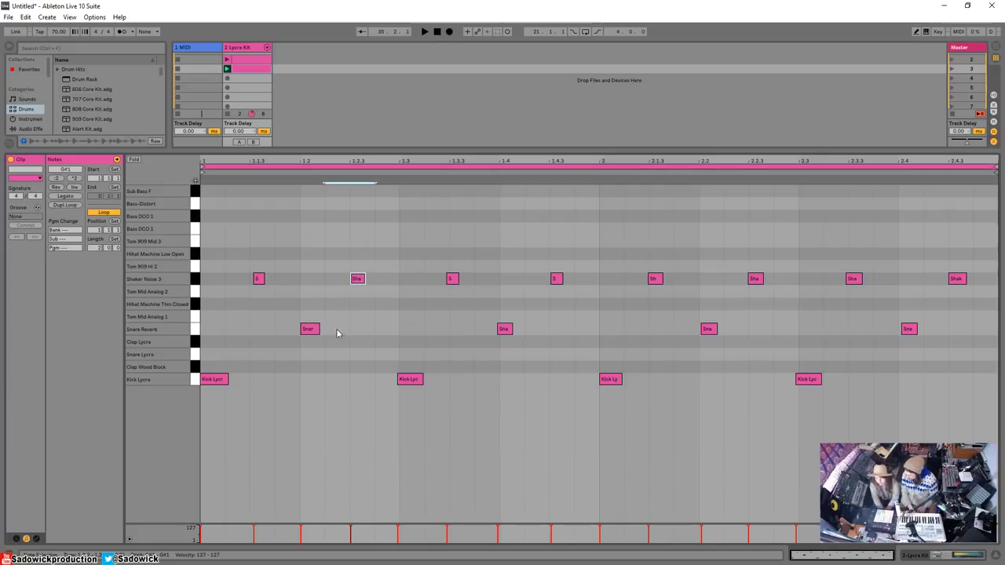
{"action": "left_click", "coordinate": [221, 322]}
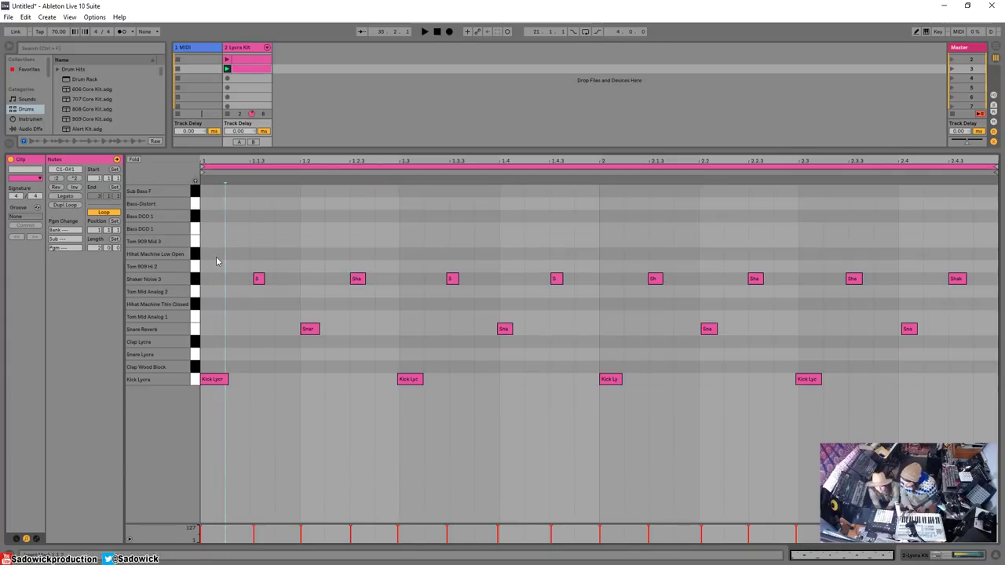
{"action": "left_click_drag", "start_coordinate": [217, 259], "coordinate": [977, 290]}
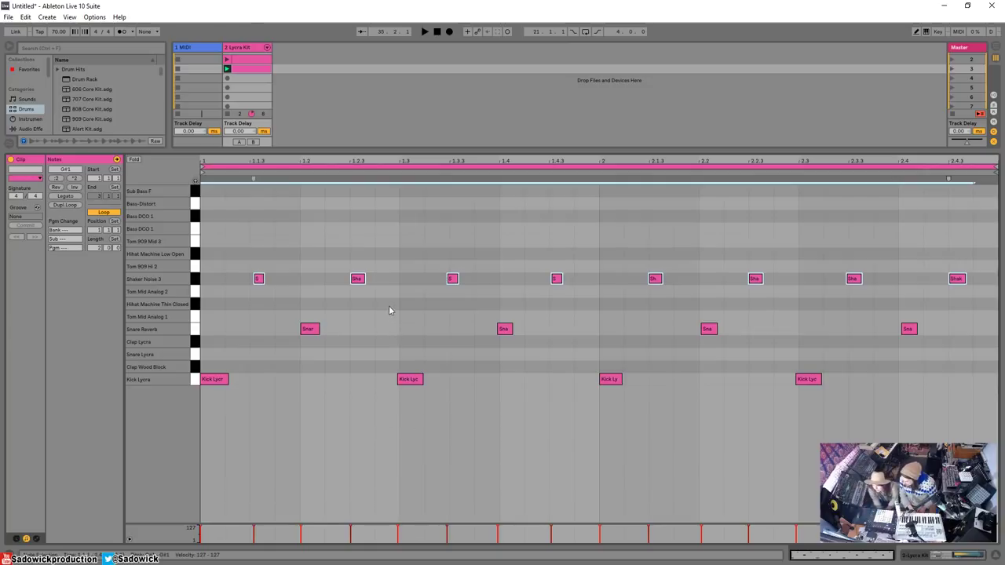
{"action": "right_click", "coordinate": [383, 229]}
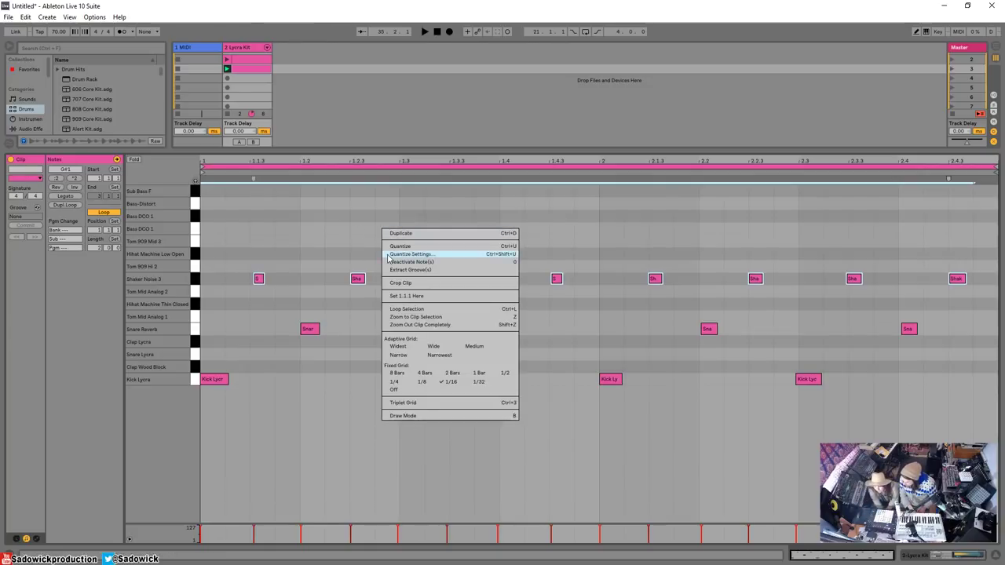
{"action": "left_click", "coordinate": [357, 244]}
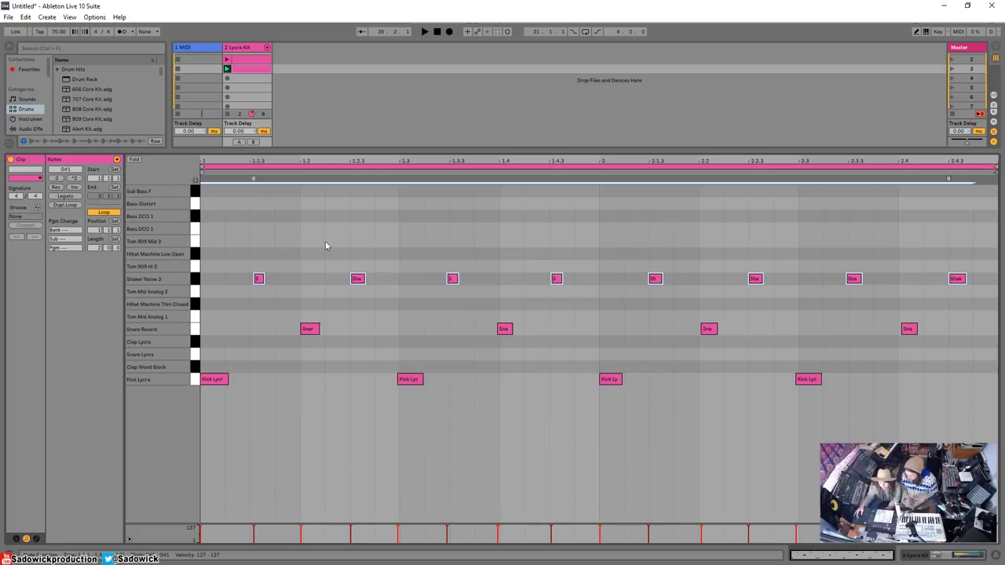
{"action": "right_click", "coordinate": [356, 280]}
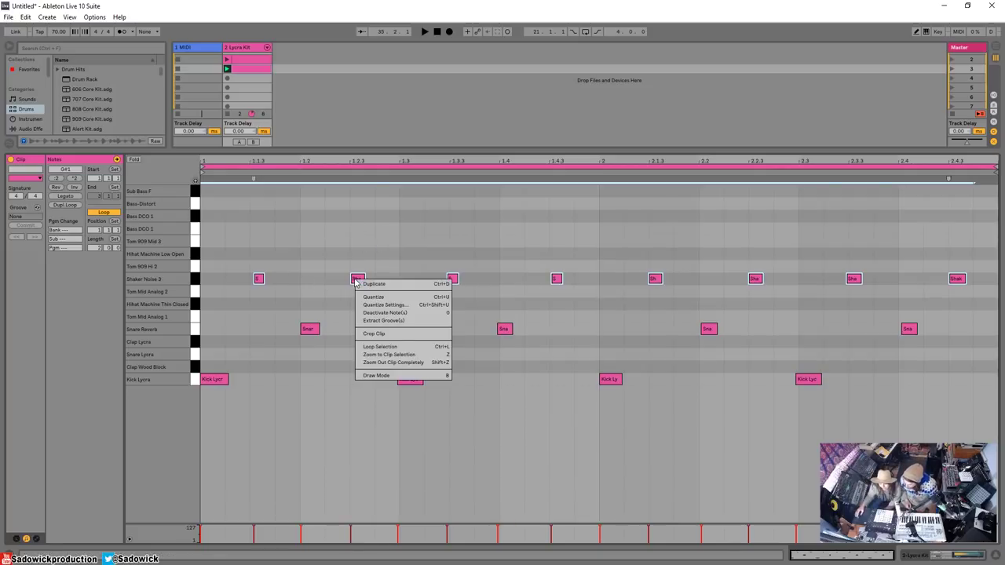
{"action": "left_click", "coordinate": [365, 297]}
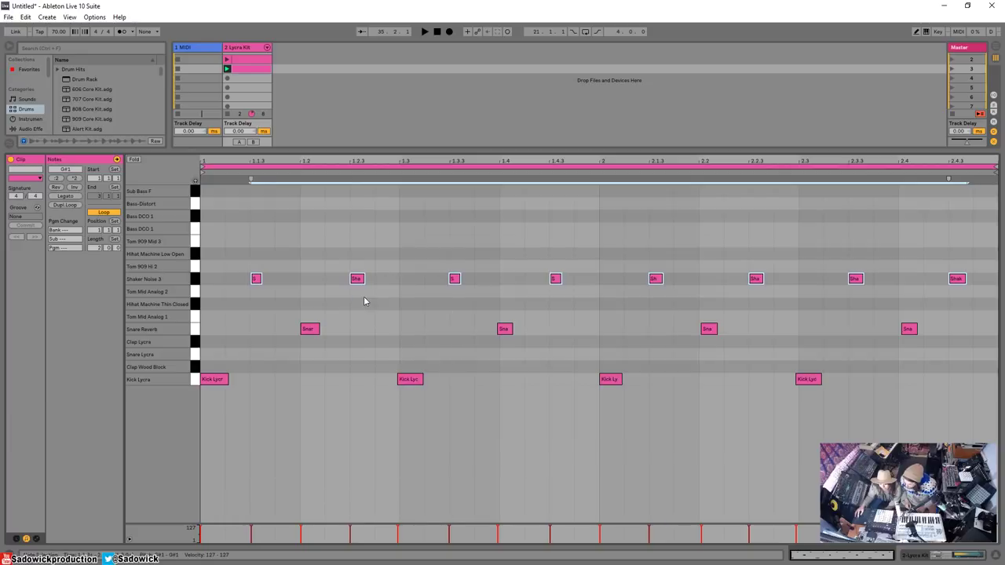
{"action": "right_click", "coordinate": [357, 279]}
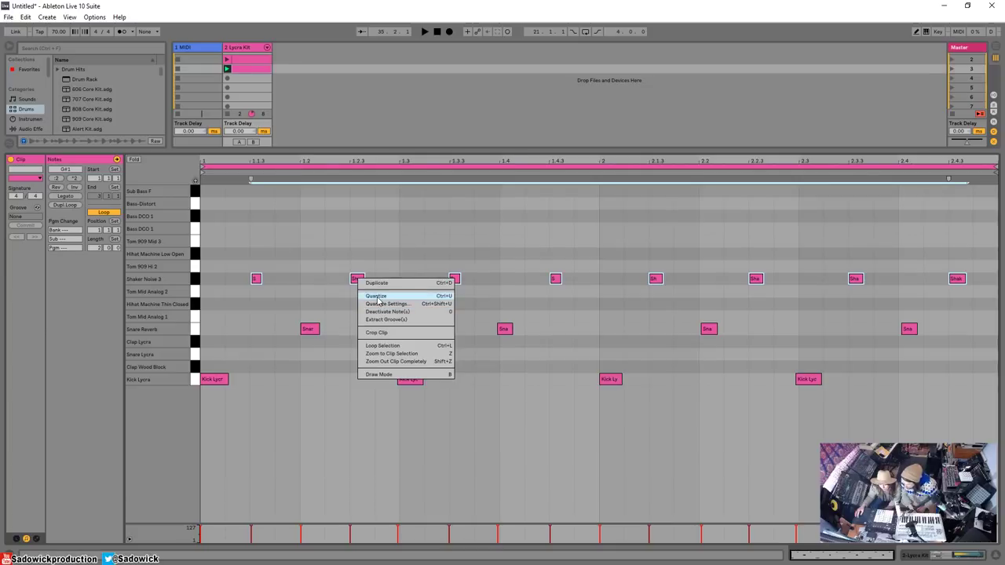
{"action": "left_click", "coordinate": [377, 297]}
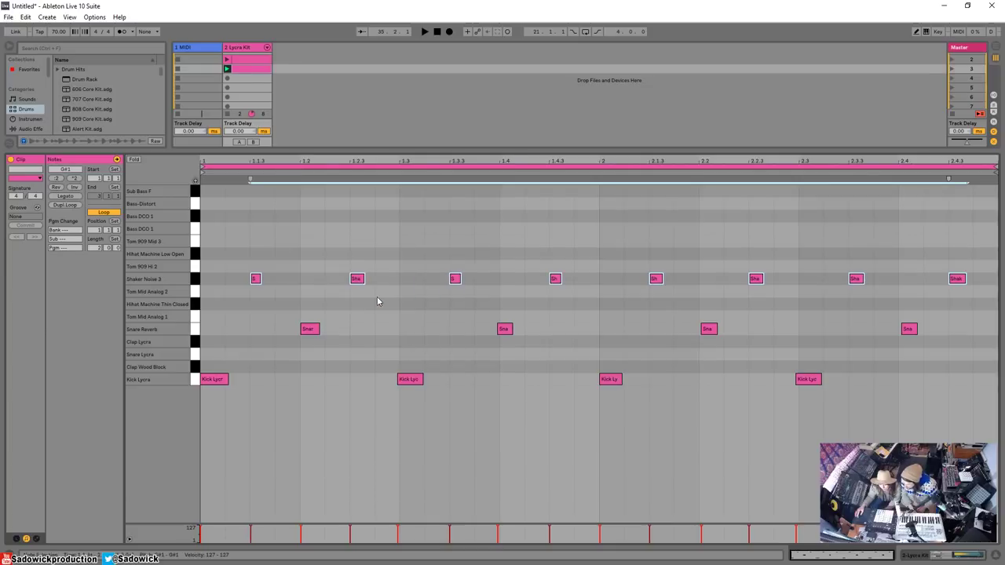
Undo both quantizations of the shaker notes.
{"action": "left_click", "coordinate": [24, 16]}
{"action": "left_click", "coordinate": [40, 30]}
{"action": "left_click", "coordinate": [25, 16]}
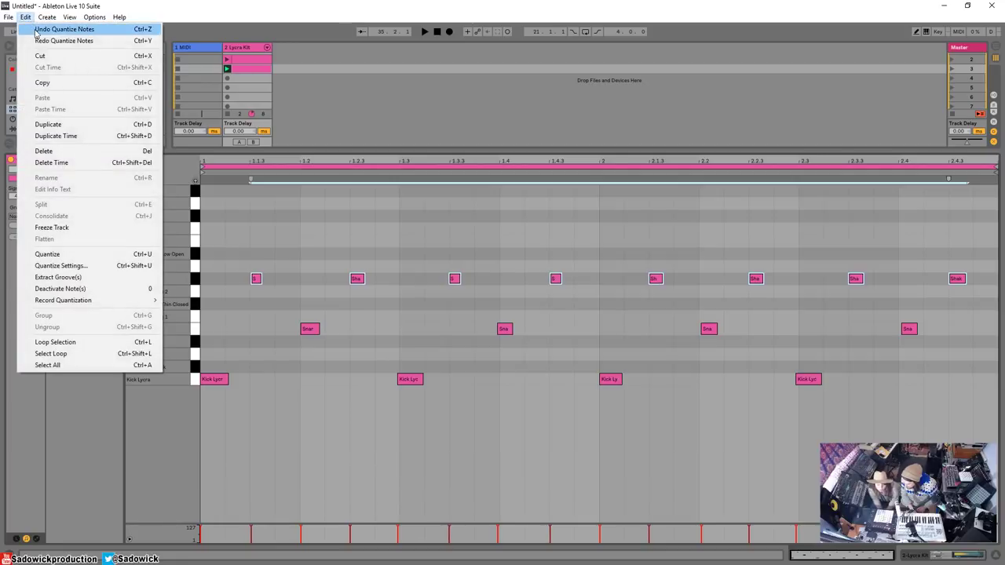
{"action": "left_click", "coordinate": [36, 30]}
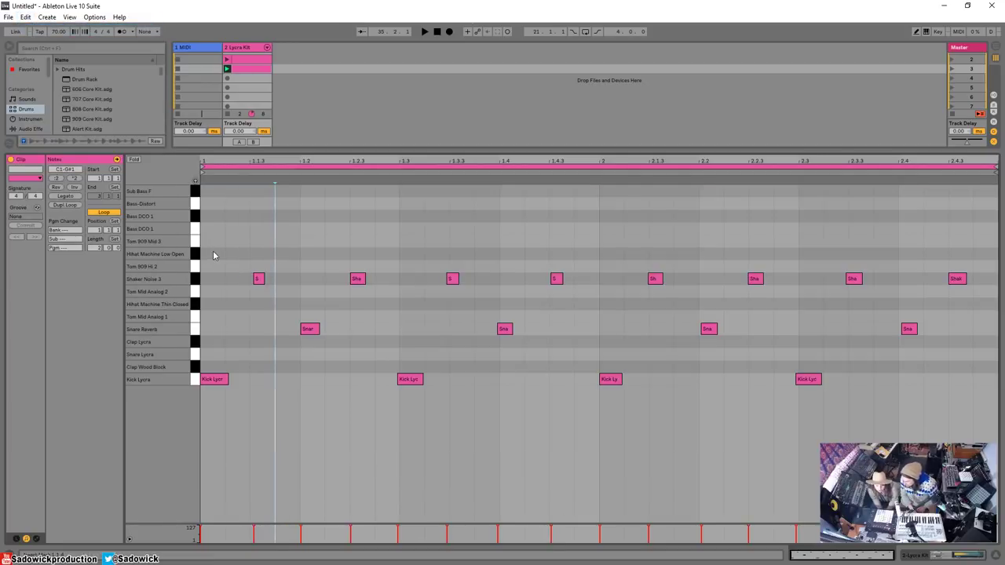
Quantize the start of all shaker notes to the current grid with an amount of 73%, and launch the clip.
{"action": "left_click_drag", "start_coordinate": [213, 255], "coordinate": [243, 267]}
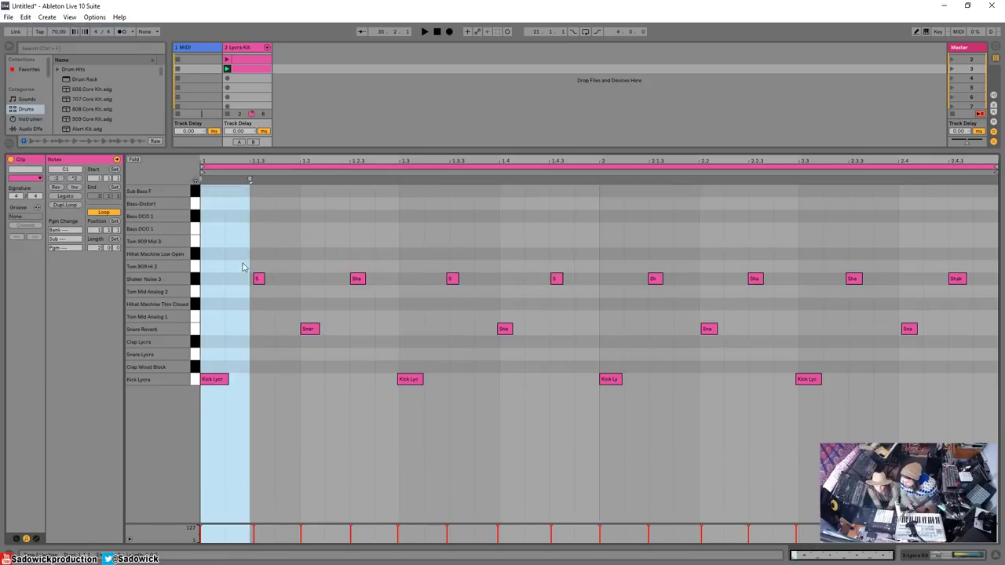
{"action": "left_click", "coordinate": [243, 267]}
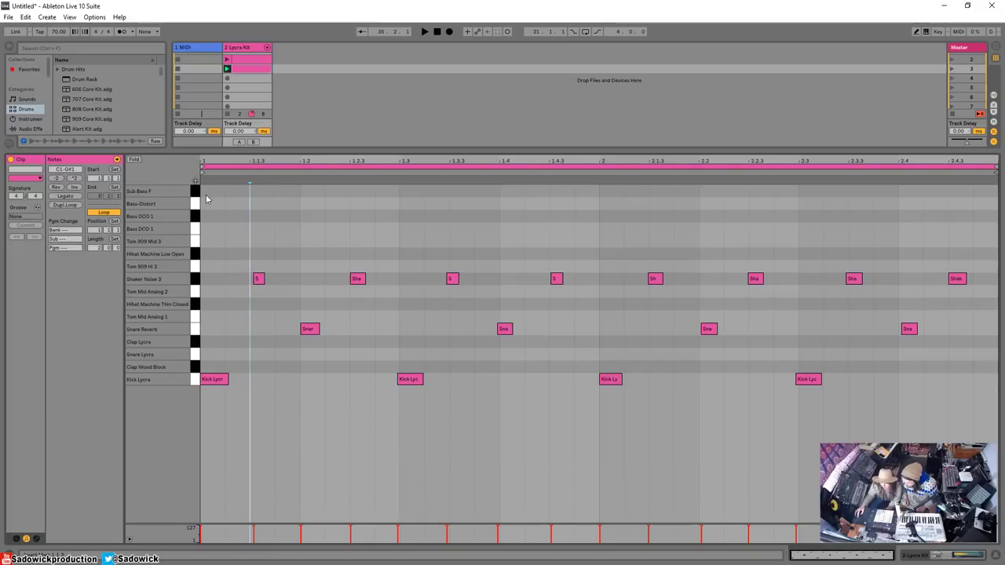
{"action": "left_click_drag", "start_coordinate": [246, 269], "coordinate": [991, 305]}
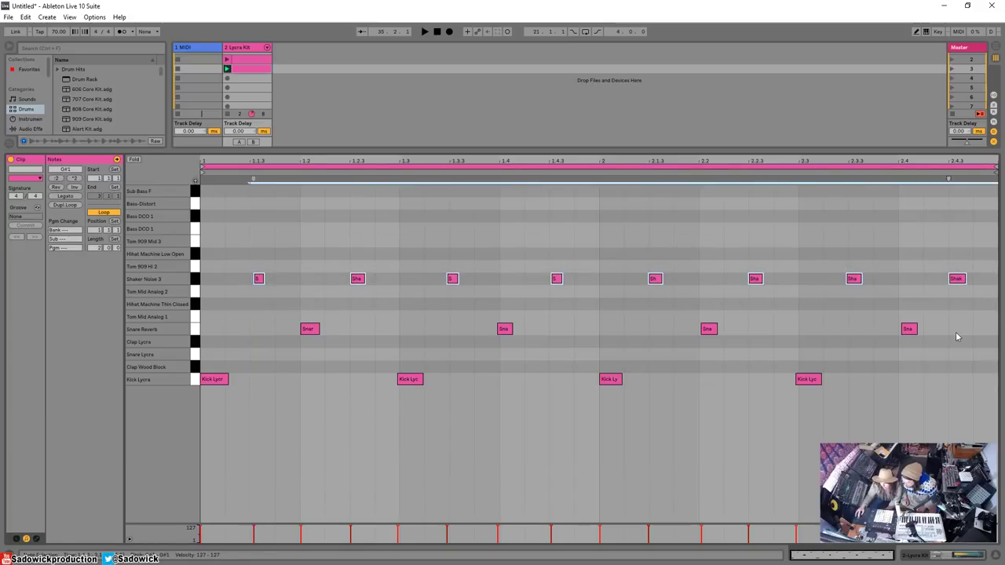
{"action": "right_click", "coordinate": [559, 280]}
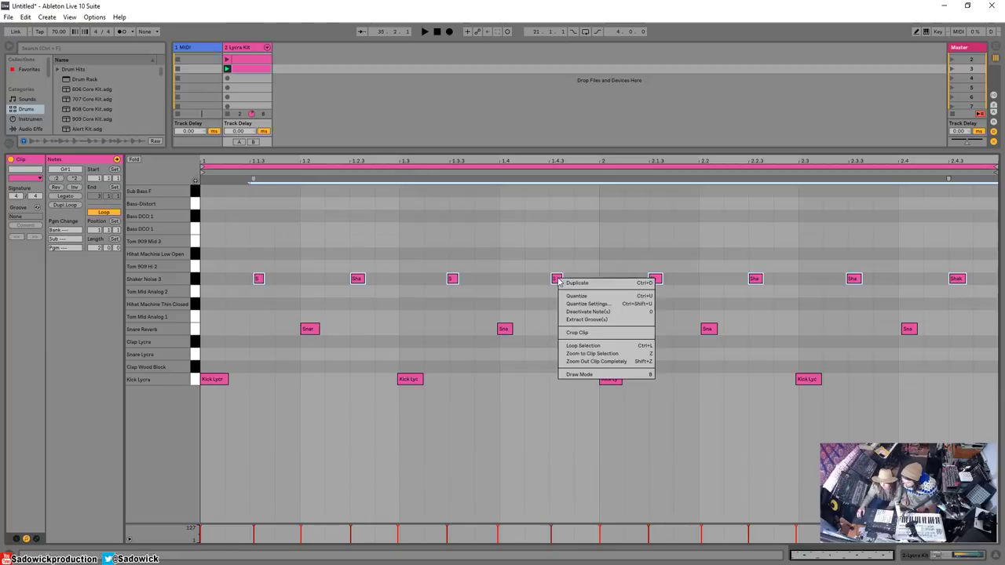
{"action": "left_click", "coordinate": [587, 304]}
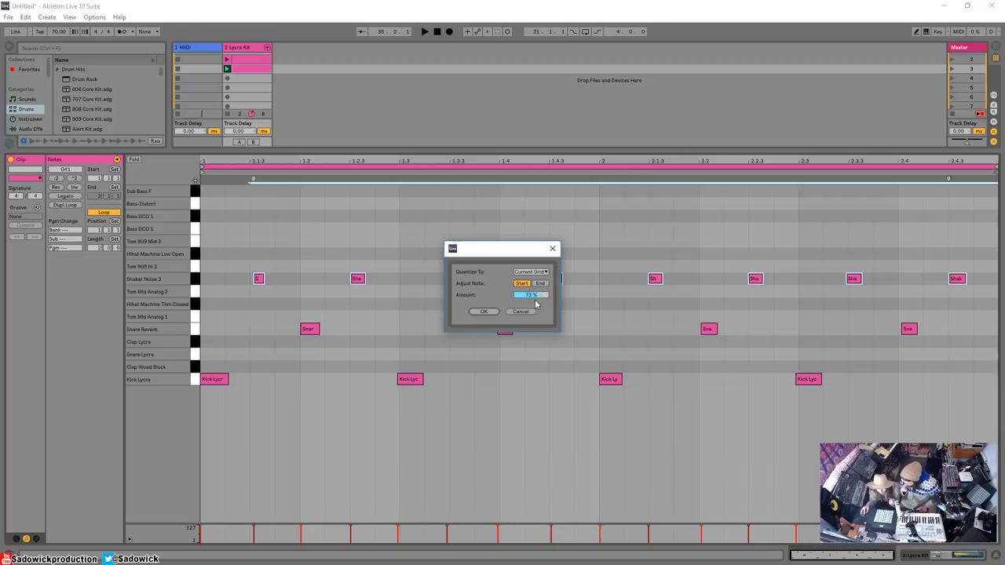
{"action": "left_click", "coordinate": [487, 313]}
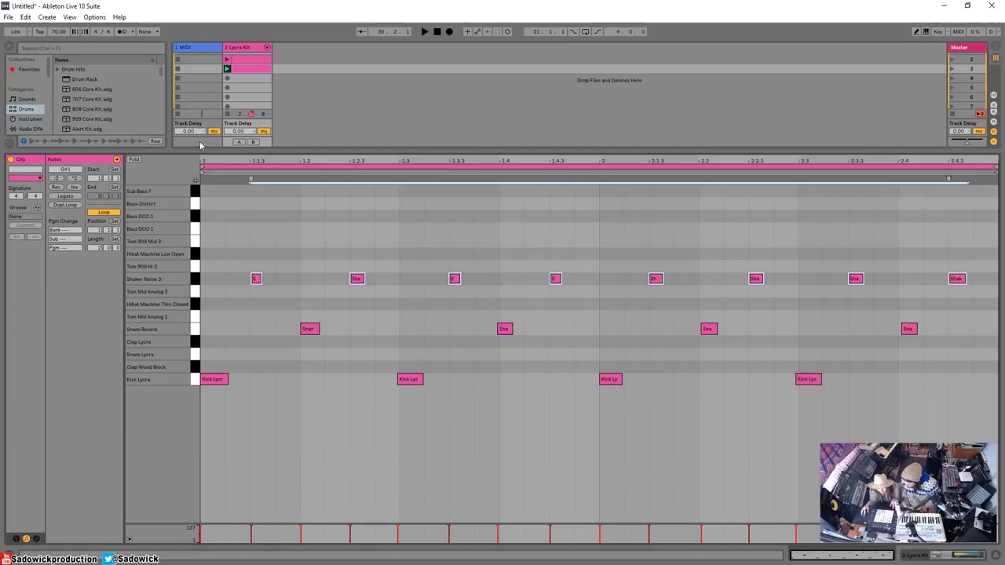
{"action": "left_click", "coordinate": [226, 70]}
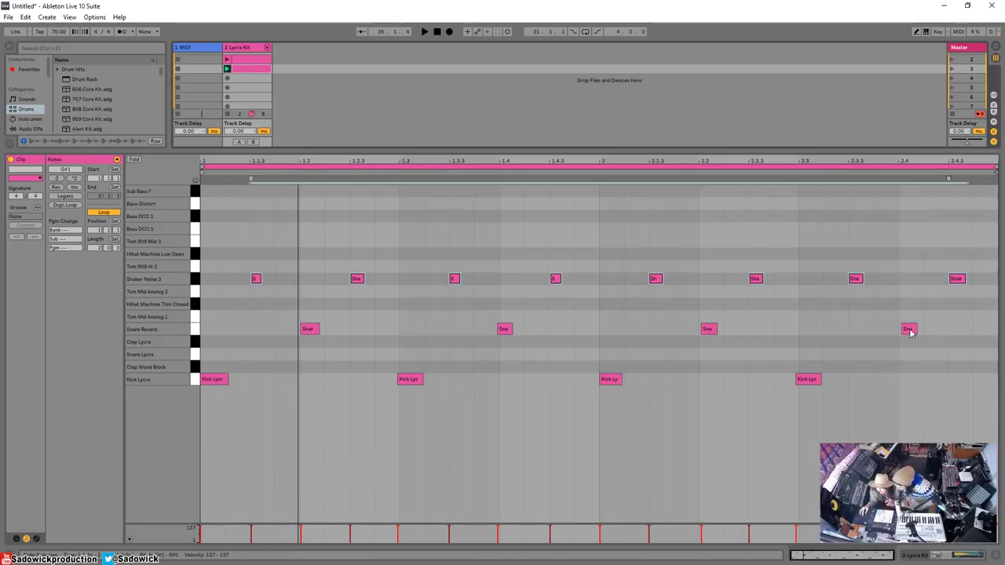
Nudge the four Snare Reverb notes individually toward beats 2.4, 2.2, 1.4 and 1.2.
{"action": "left_click_drag", "start_coordinate": [241, 328], "coordinate": [940, 334]}
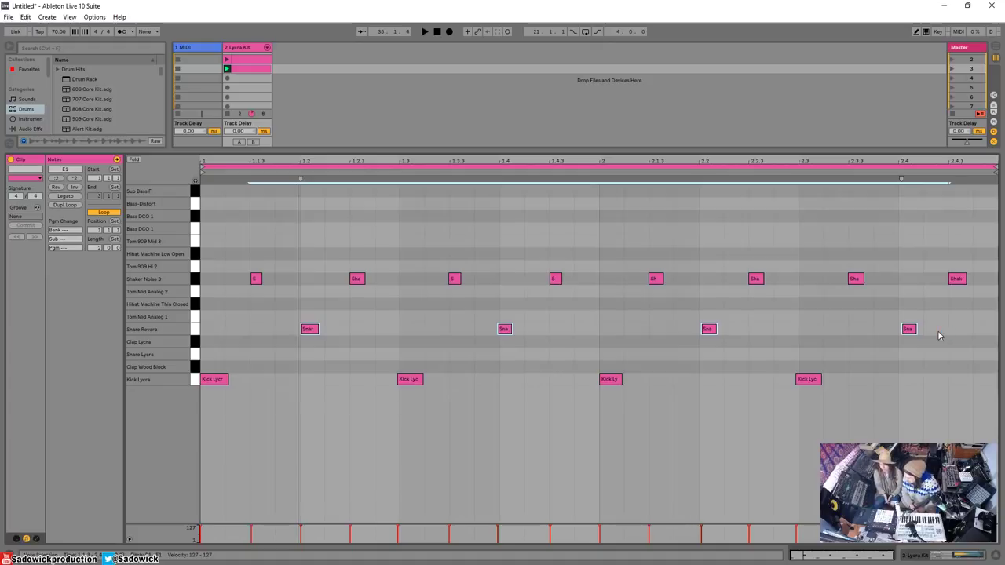
{"action": "left_click", "coordinate": [938, 336]}
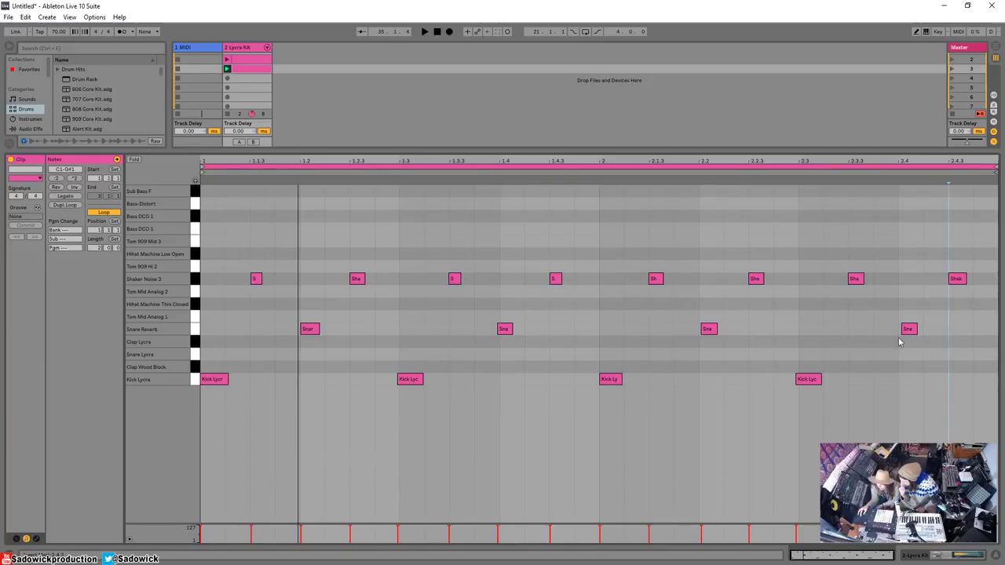
{"action": "left_click", "coordinate": [912, 331]}
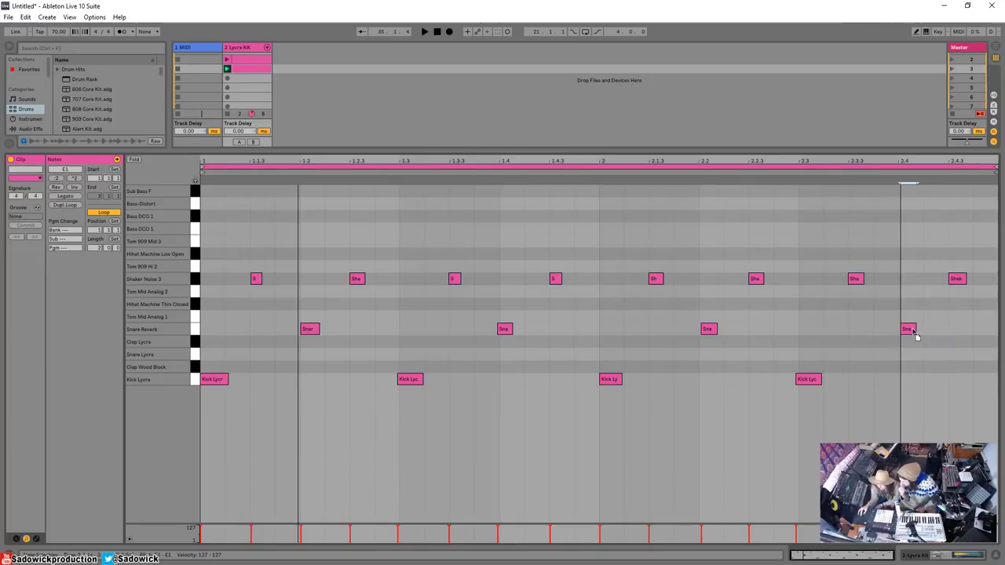
{"action": "left_click_drag", "start_coordinate": [909, 334], "coordinate": [904, 332]}
{"action": "left_click_drag", "start_coordinate": [709, 331], "coordinate": [706, 335]}
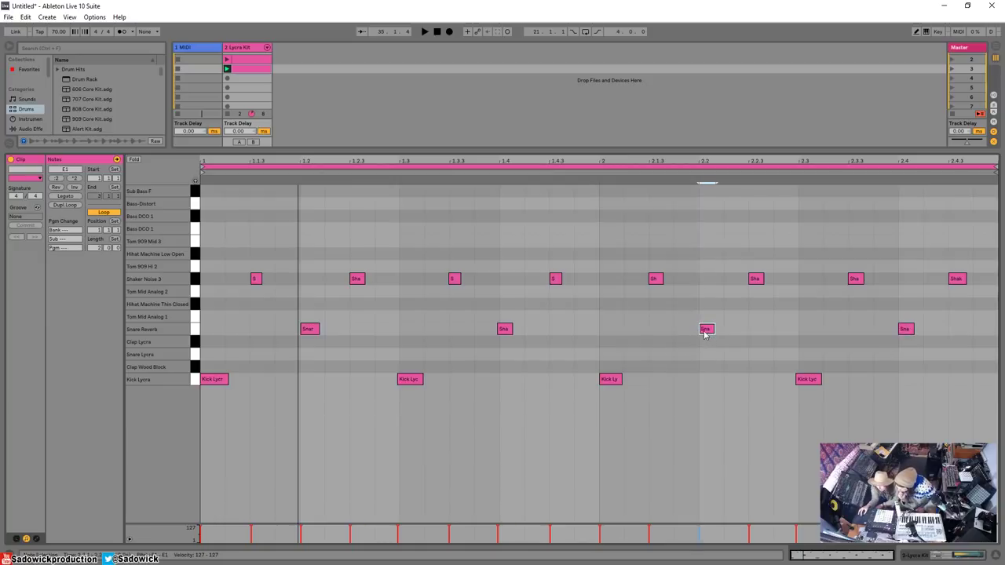
{"action": "left_click", "coordinate": [506, 332]}
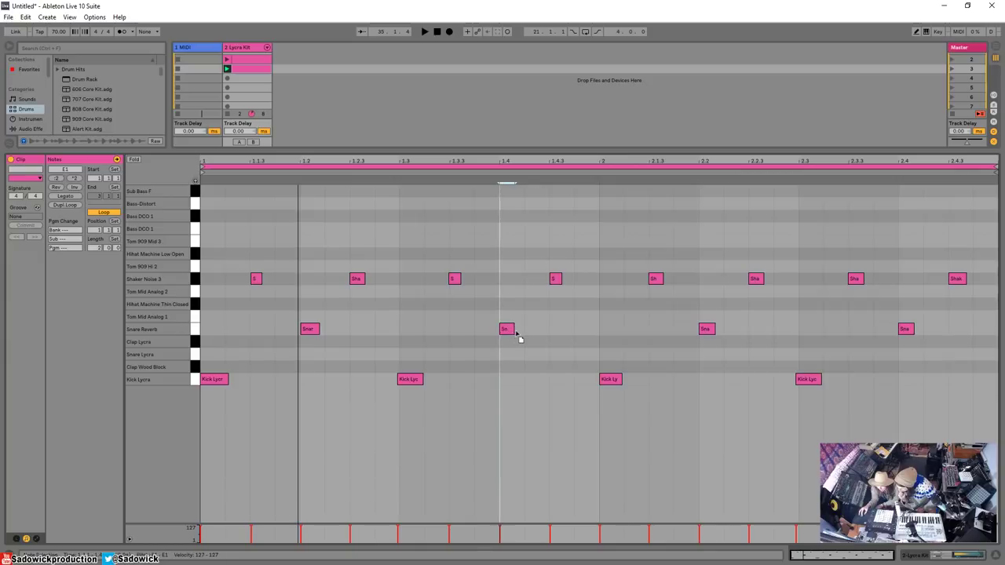
{"action": "left_click", "coordinate": [309, 330]}
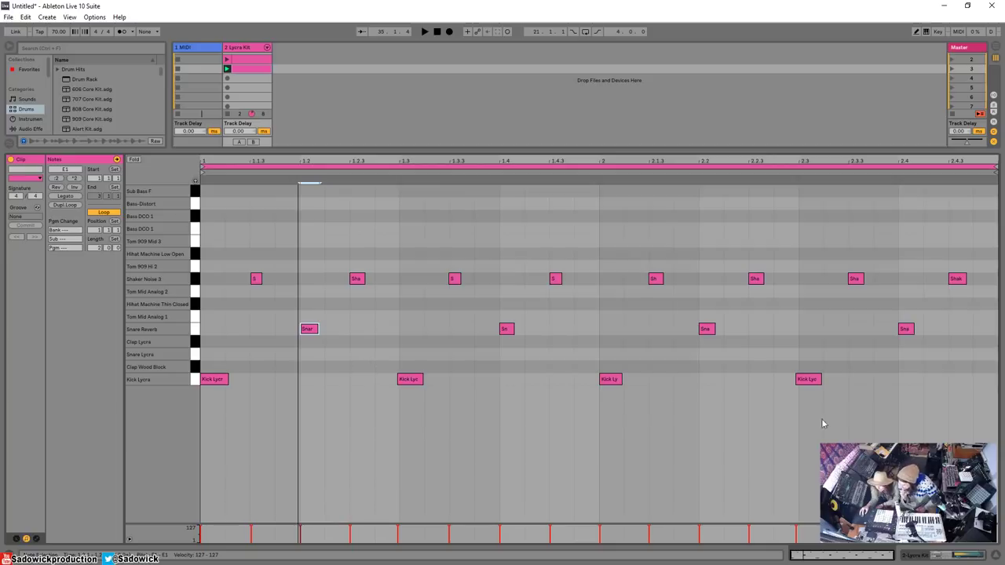
Align the bar 2 kick note with beat 2.3 and play the clip to check the timing.
{"action": "left_click", "coordinate": [808, 381]}
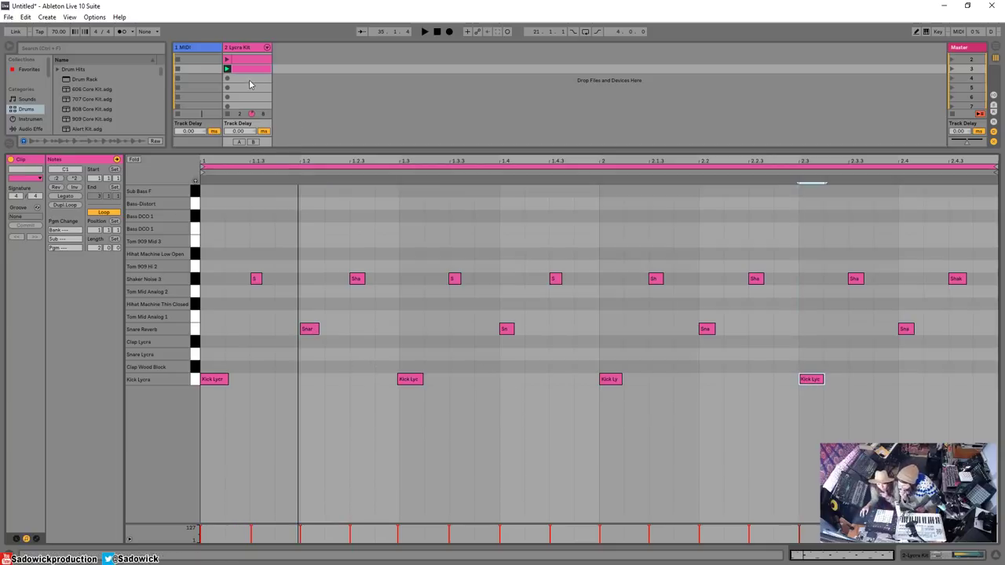
{"action": "left_click", "coordinate": [227, 70]}
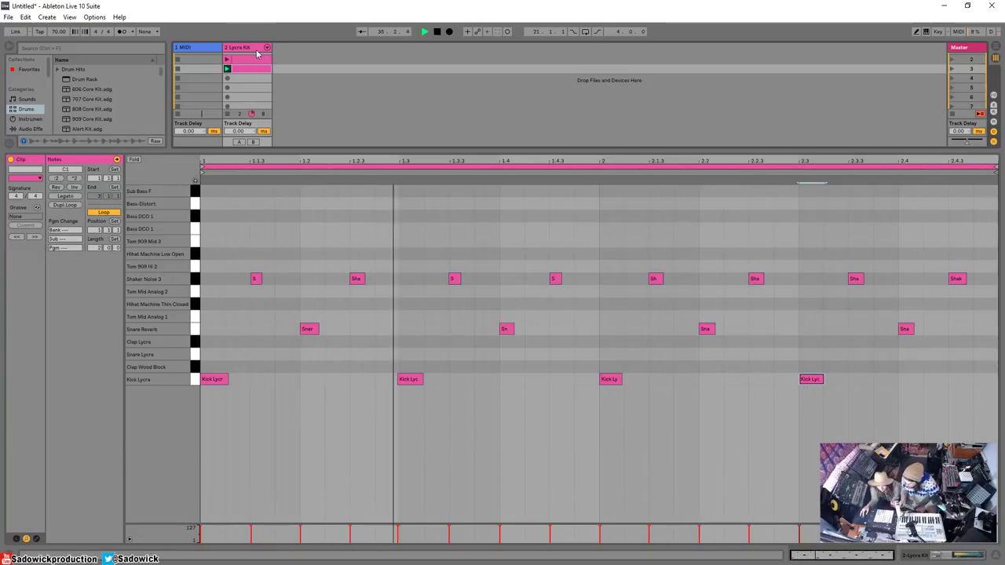
{"action": "key", "text": "space"}
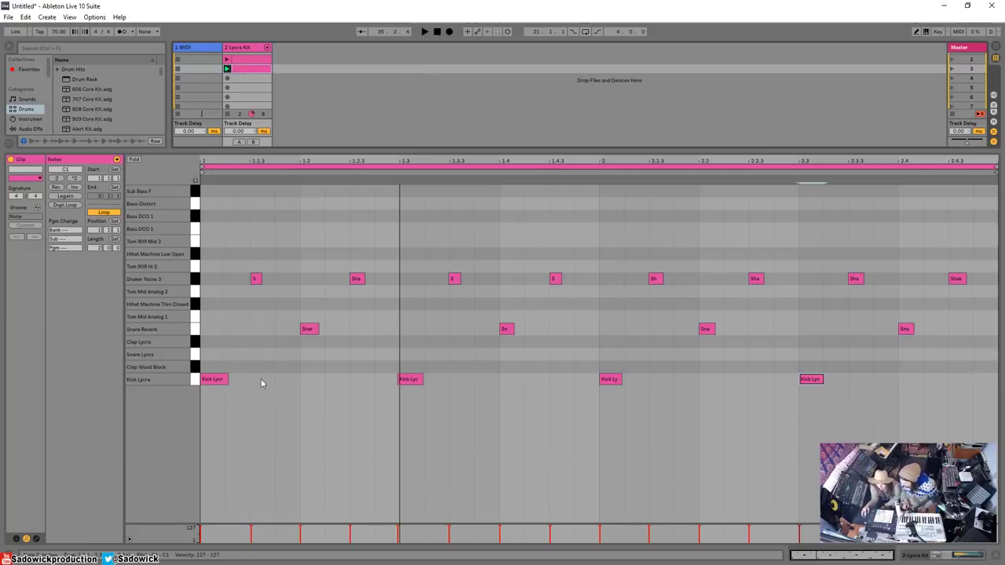
Add a Kick Lycra note on the last sixteenth of bar 2 and play the loop.
{"action": "left_click", "coordinate": [988, 384]}
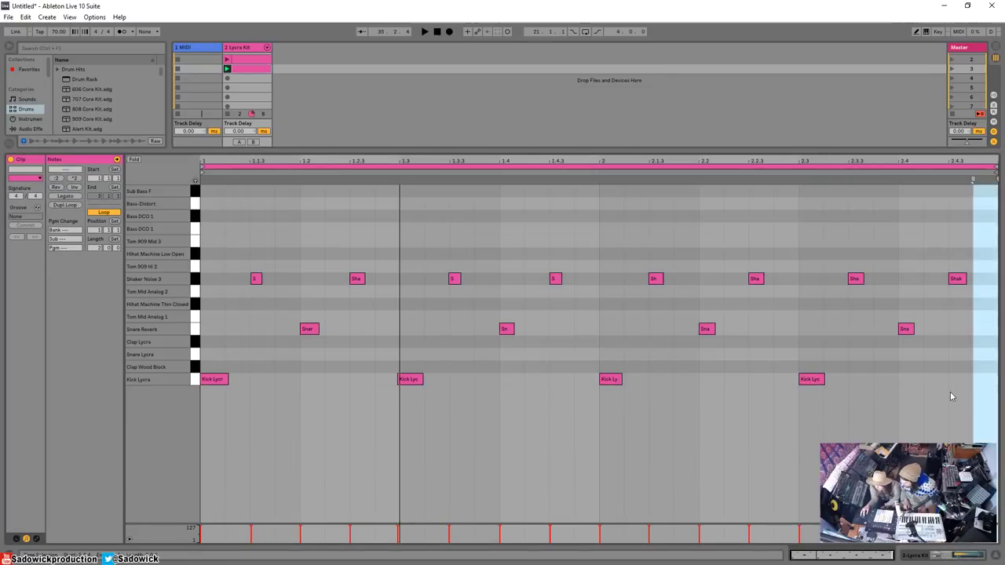
{"action": "double_click", "coordinate": [982, 380]}
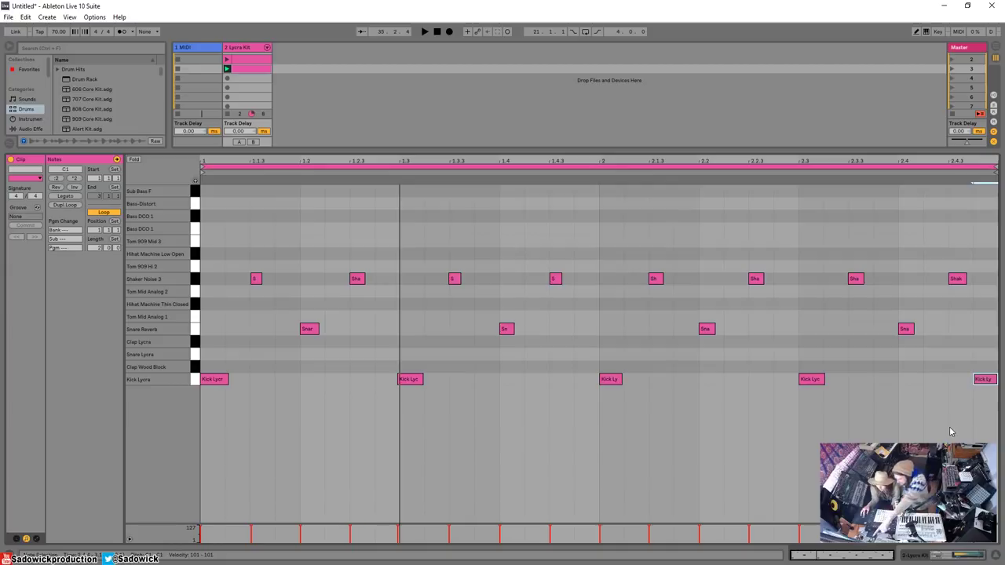
{"action": "key", "text": "space"}
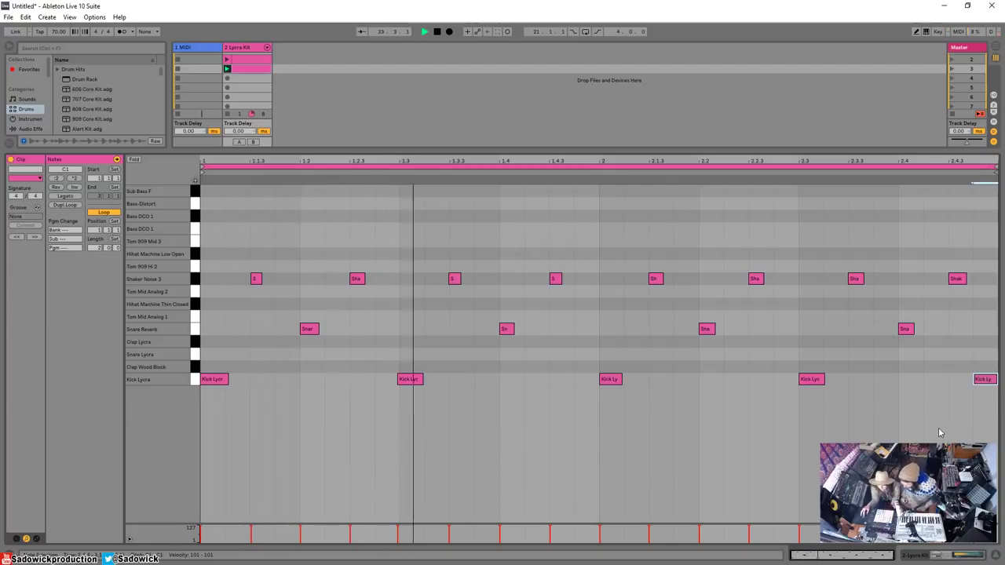
Align the second kick note with beat 1.3 and move the clip's final kick one sixteenth earlier to 2.4.3.
{"action": "left_click", "coordinate": [408, 382]}
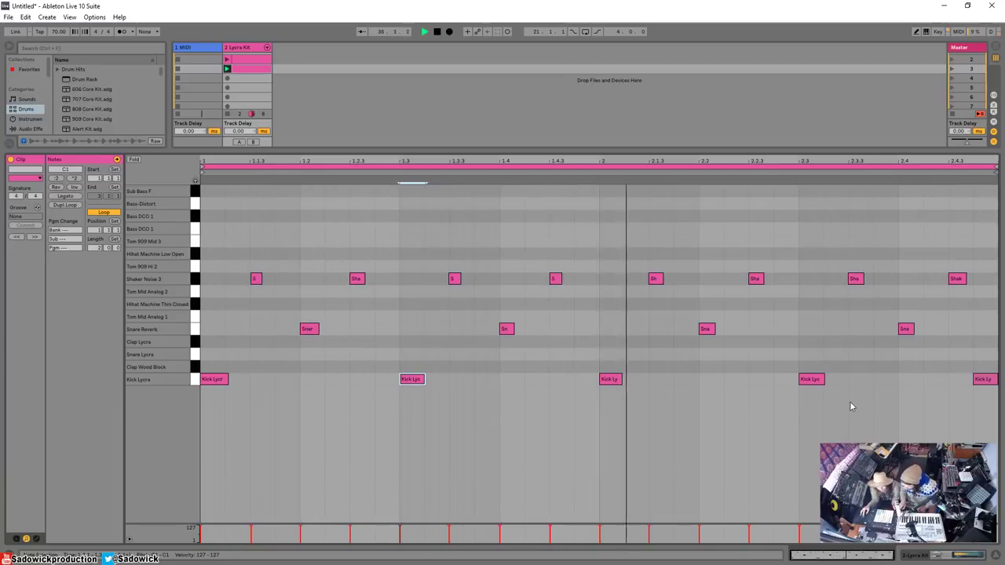
{"action": "key", "text": "space"}
{"action": "left_click", "coordinate": [992, 382]}
{"action": "left_click_drag", "start_coordinate": [993, 381], "coordinate": [968, 382]}
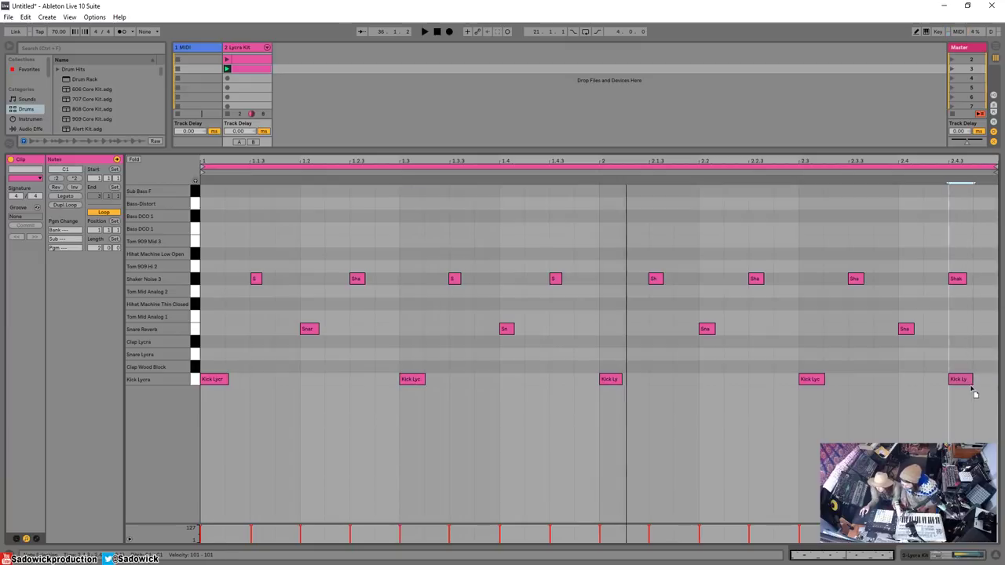
Audition the loop at tempos of 93 and 74 BPM, and play it with the tempo set to 76 BPM.
{"action": "key", "text": "space"}
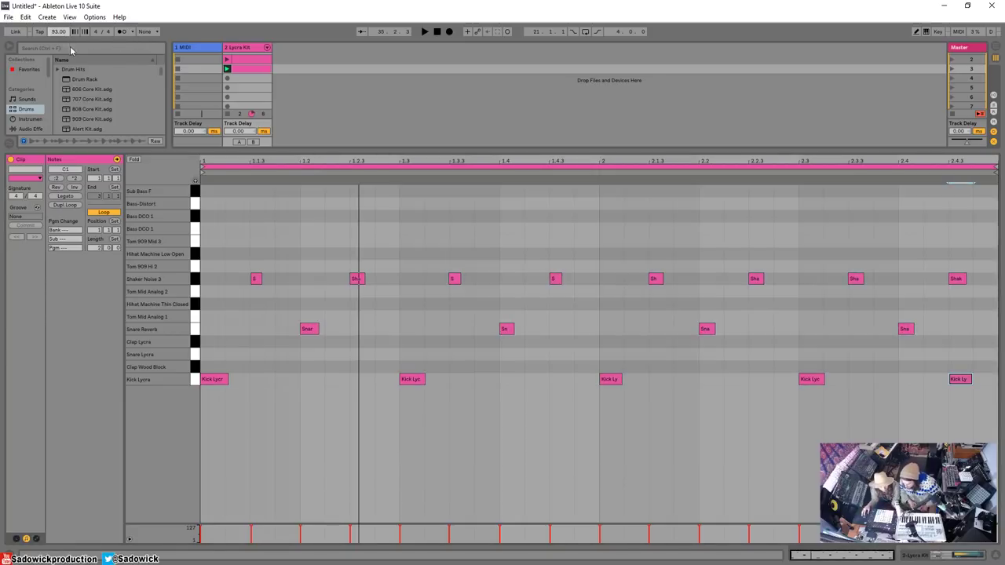
{"action": "key", "text": "space"}
{"action": "key", "text": "space"}
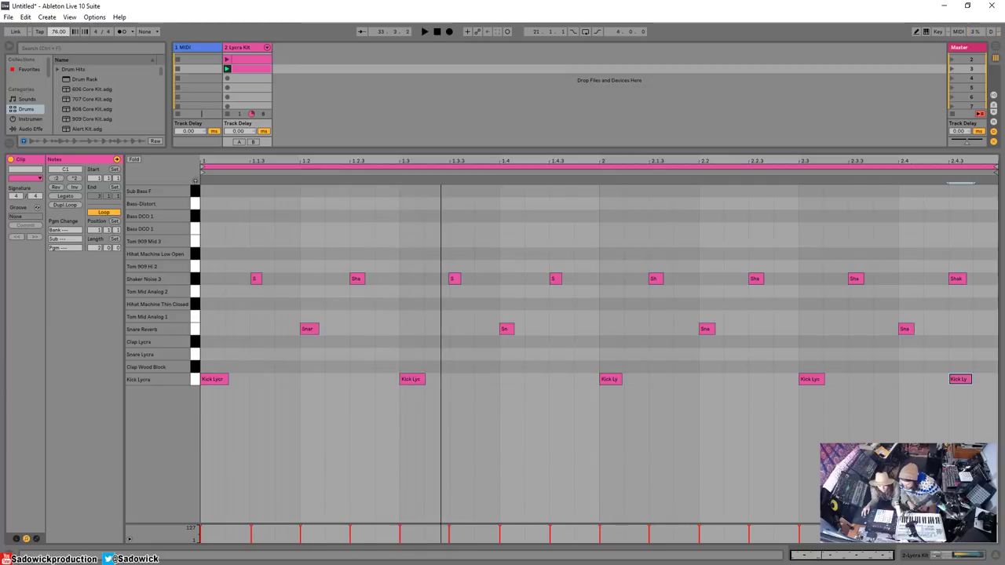
{"action": "key", "text": "space"}
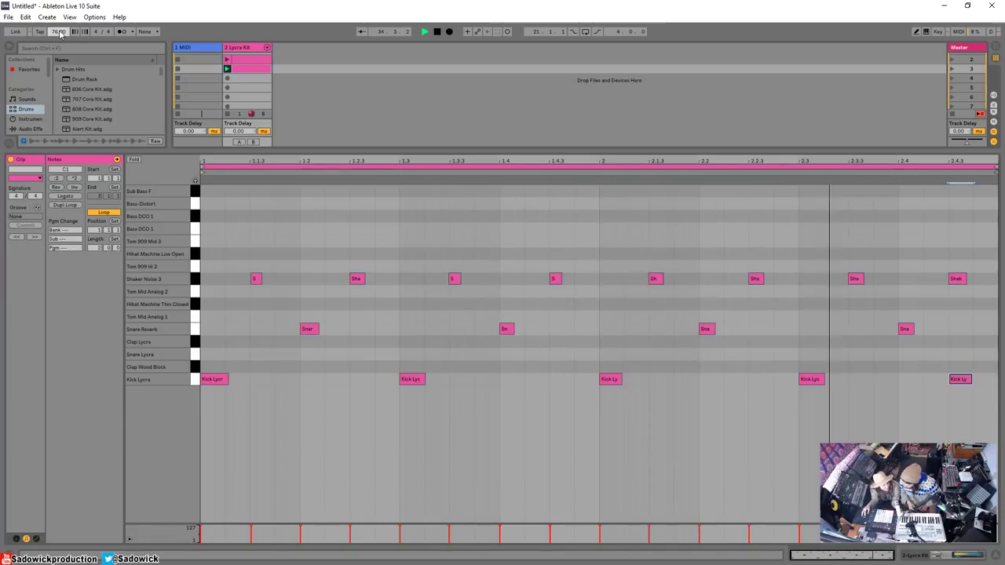
Stop the loop, enlarge the session mixer area, and load the Wavetable instrument on a new track.
{"action": "key", "text": "space"}
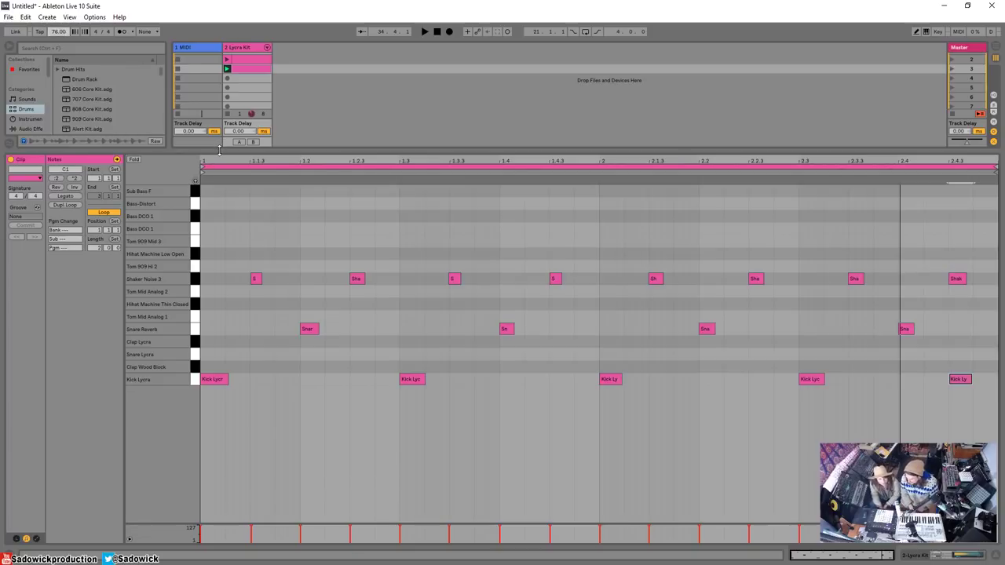
{"action": "left_click_drag", "start_coordinate": [218, 150], "coordinate": [203, 384]}
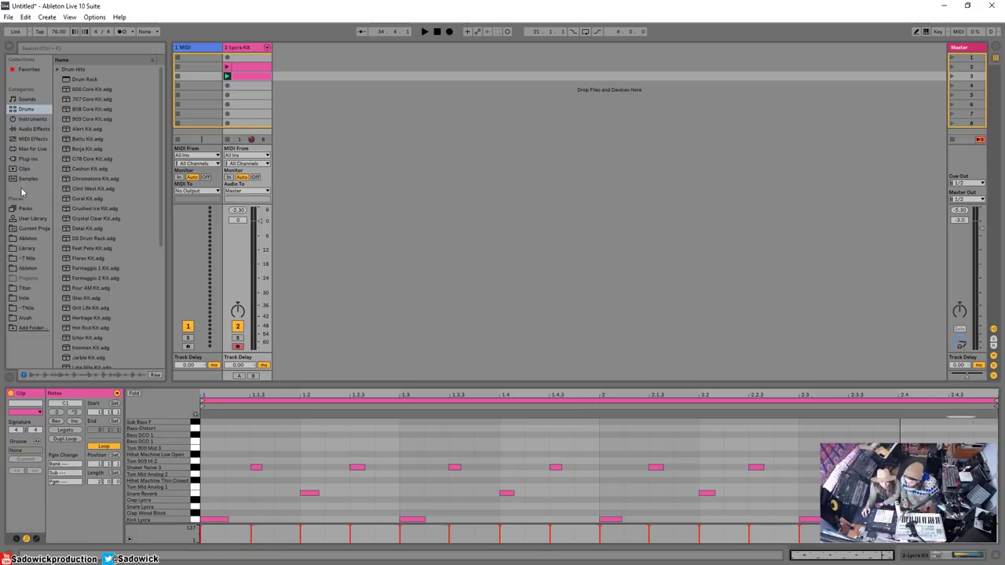
{"action": "left_click", "coordinate": [32, 118]}
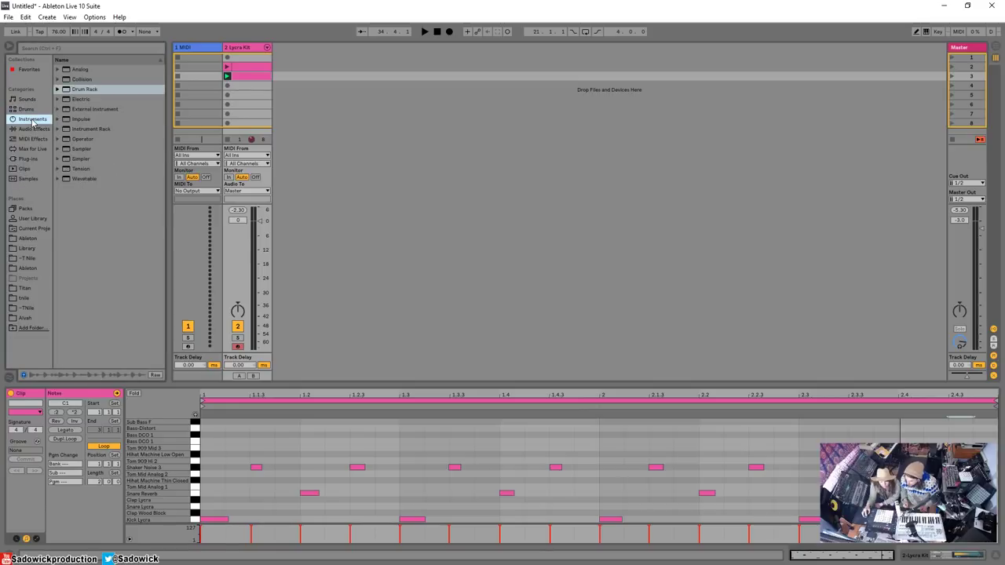
{"action": "left_click", "coordinate": [82, 180]}
{"action": "double_click", "coordinate": [81, 180]}
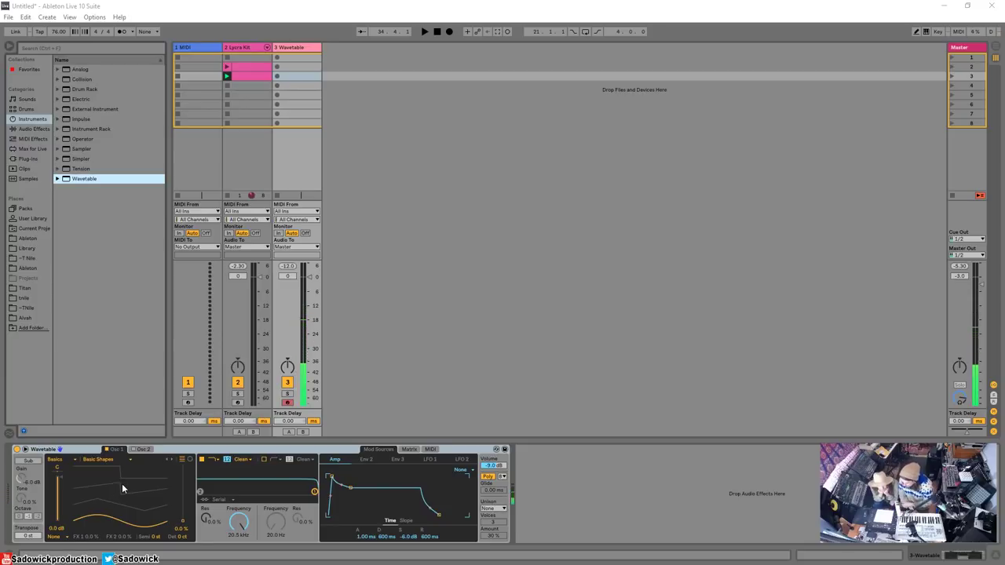
{"action": "left_click_drag", "start_coordinate": [121, 484], "coordinate": [105, 514]}
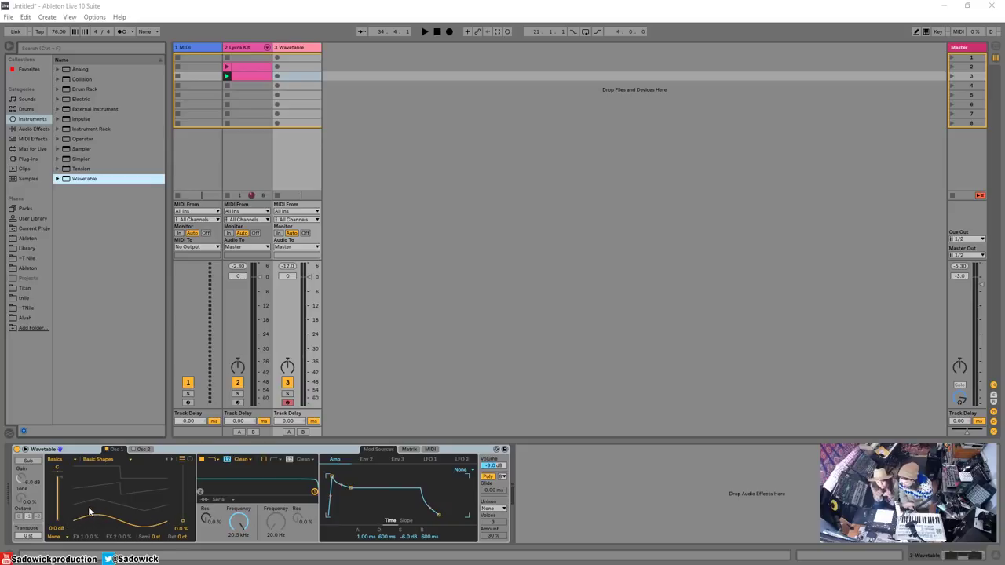
Add EQ Eight after Wavetable and switch off its bands 1 to 4.
{"action": "left_click", "coordinate": [37, 130]}
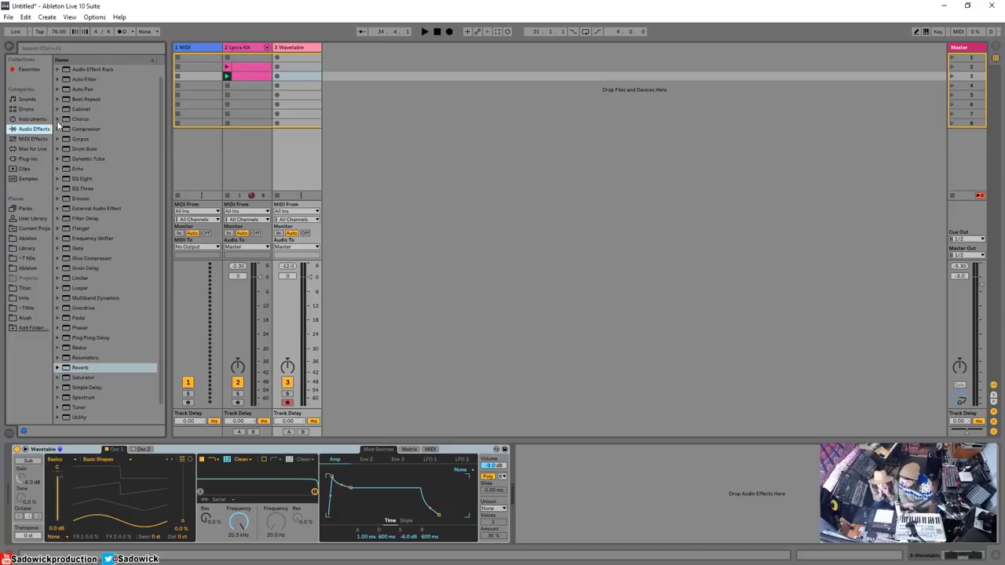
{"action": "left_click", "coordinate": [85, 180]}
{"action": "left_click_drag", "start_coordinate": [306, 291], "coordinate": [568, 471]}
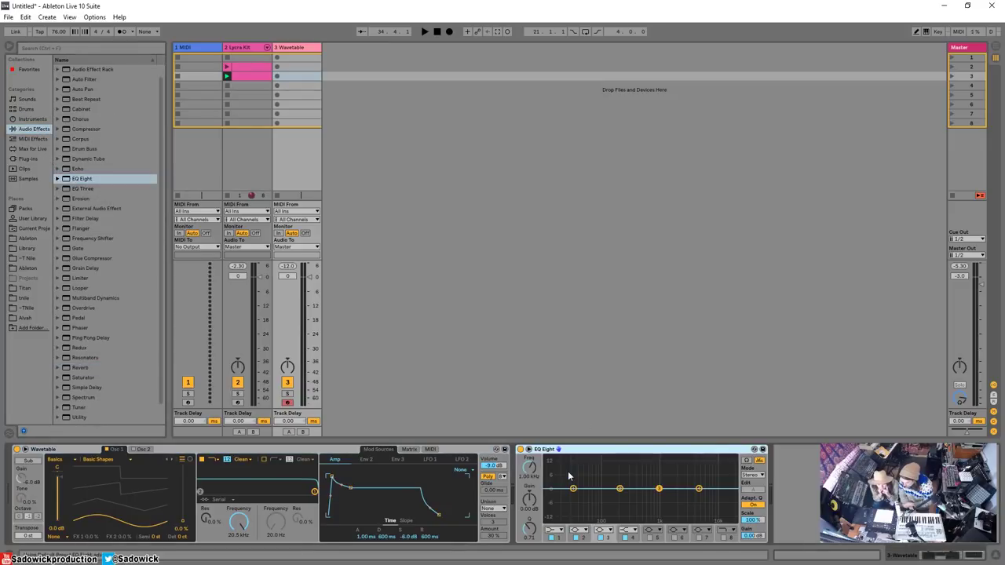
{"action": "left_click", "coordinate": [571, 538]}
{"action": "left_click", "coordinate": [576, 538]}
{"action": "left_click", "coordinate": [601, 538]}
{"action": "left_click", "coordinate": [626, 538]}
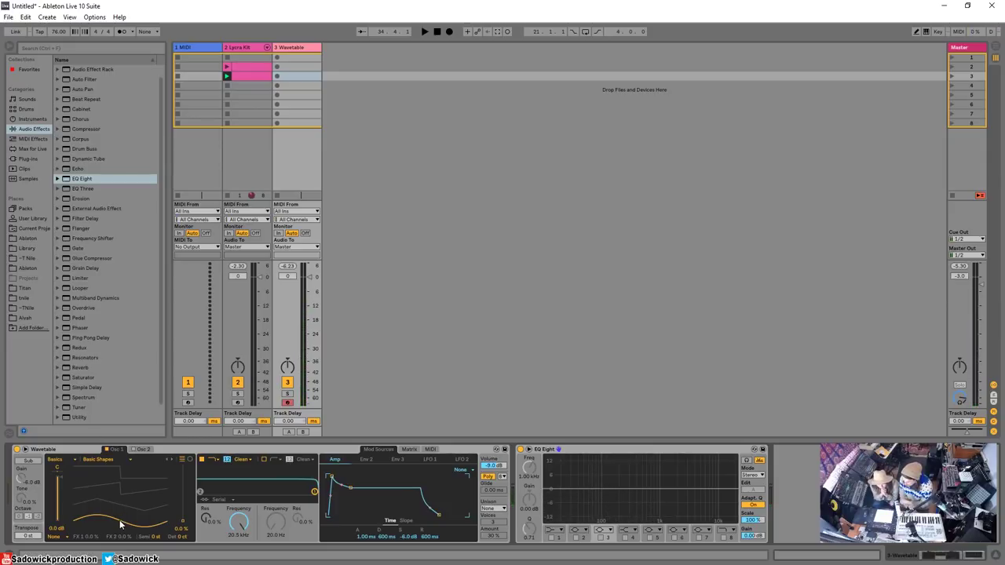
Audition the Basic Shapes waveforms on oscillator 1 and set the wavetable position to 67% for a saw wave.
{"action": "left_click_drag", "start_coordinate": [119, 525], "coordinate": [120, 500]}
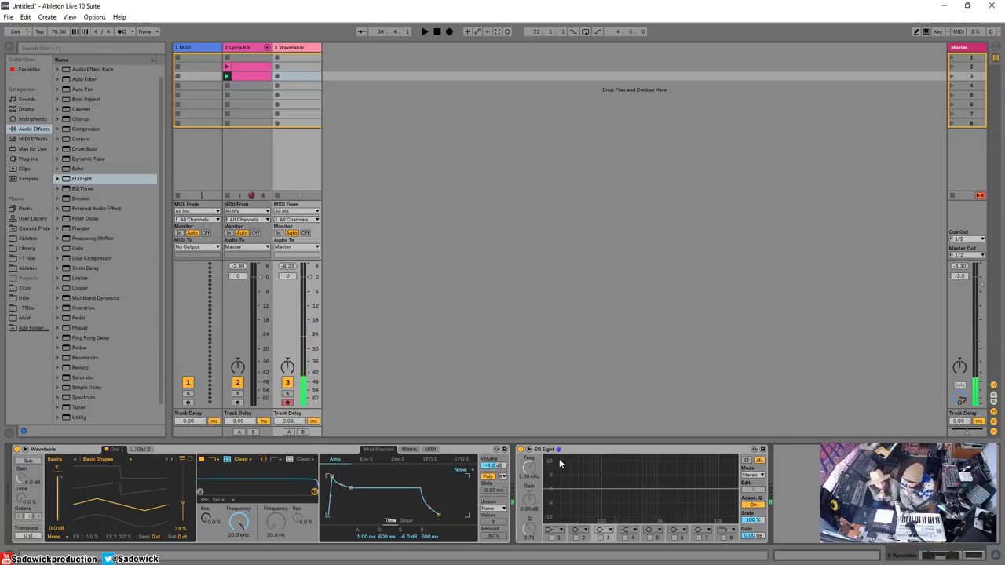
{"action": "left_click_drag", "start_coordinate": [133, 516], "coordinate": [133, 489]}
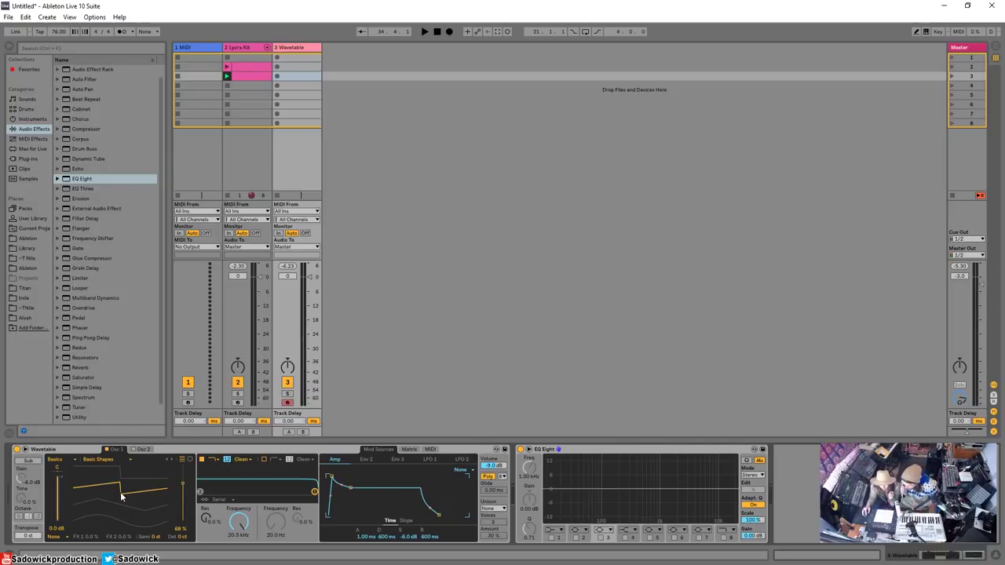
{"action": "left_click_drag", "start_coordinate": [121, 499], "coordinate": [121, 531]}
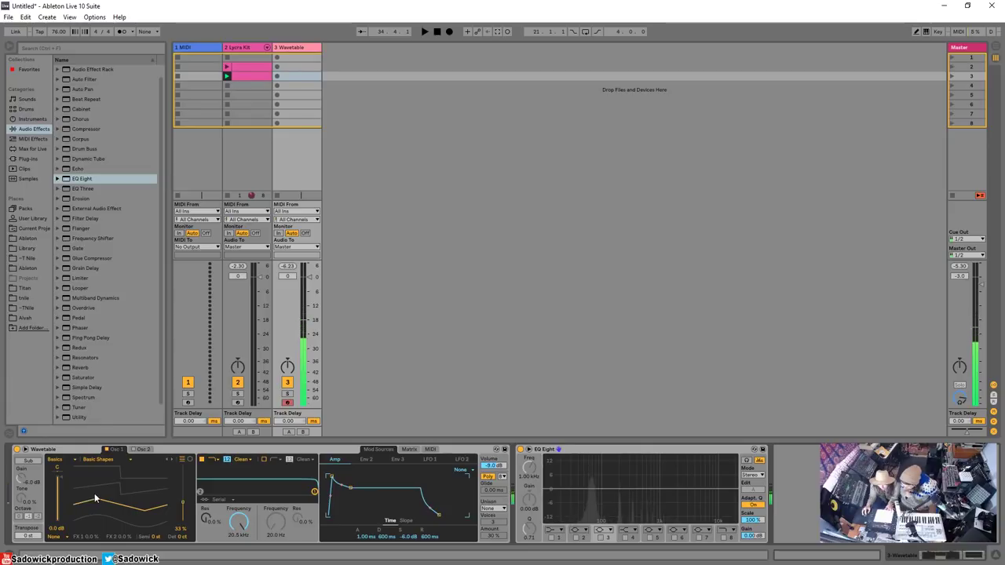
{"action": "left_click_drag", "start_coordinate": [86, 499], "coordinate": [110, 488]}
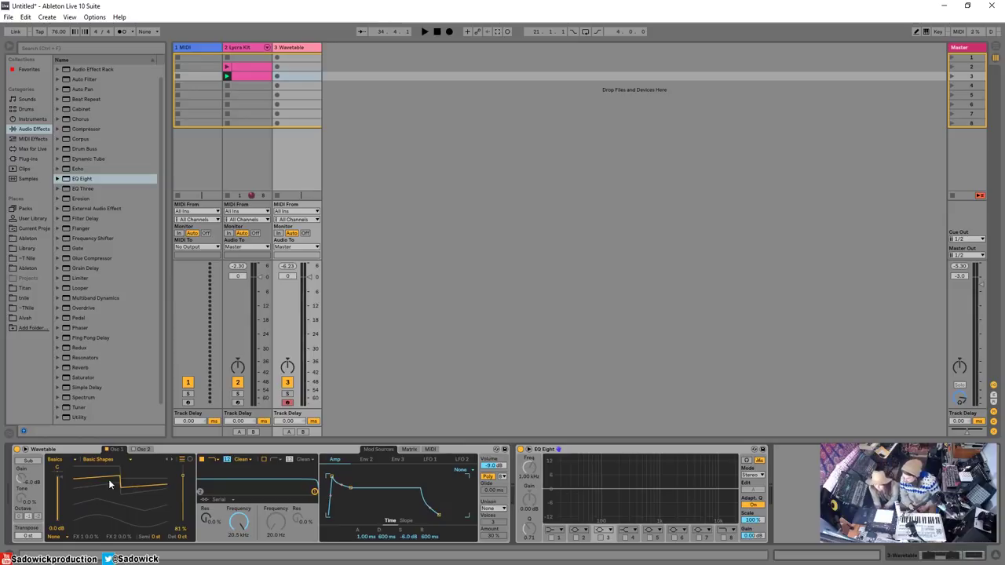
{"action": "left_click_drag", "start_coordinate": [111, 484], "coordinate": [97, 506]}
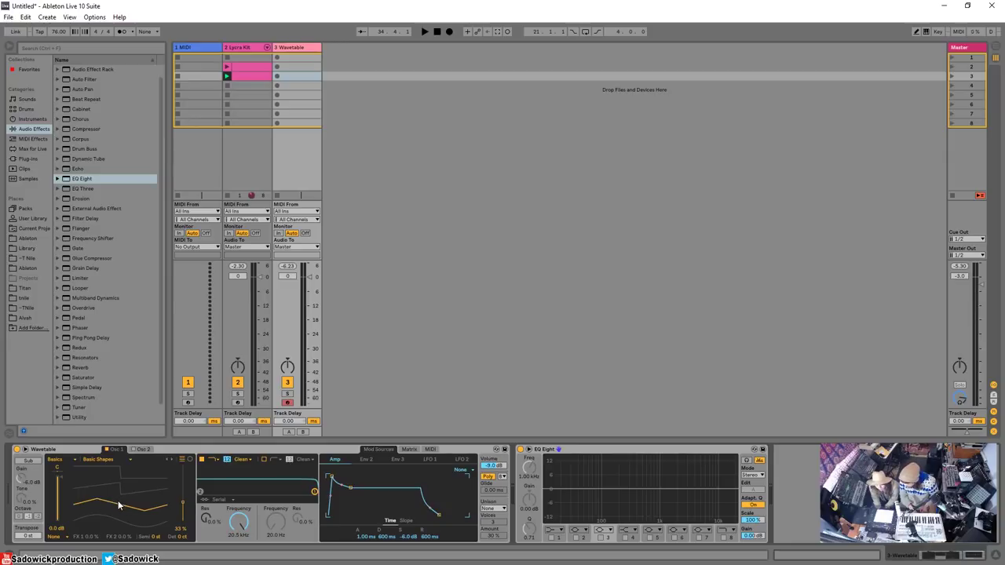
{"action": "left_click_drag", "start_coordinate": [120, 506], "coordinate": [87, 486]}
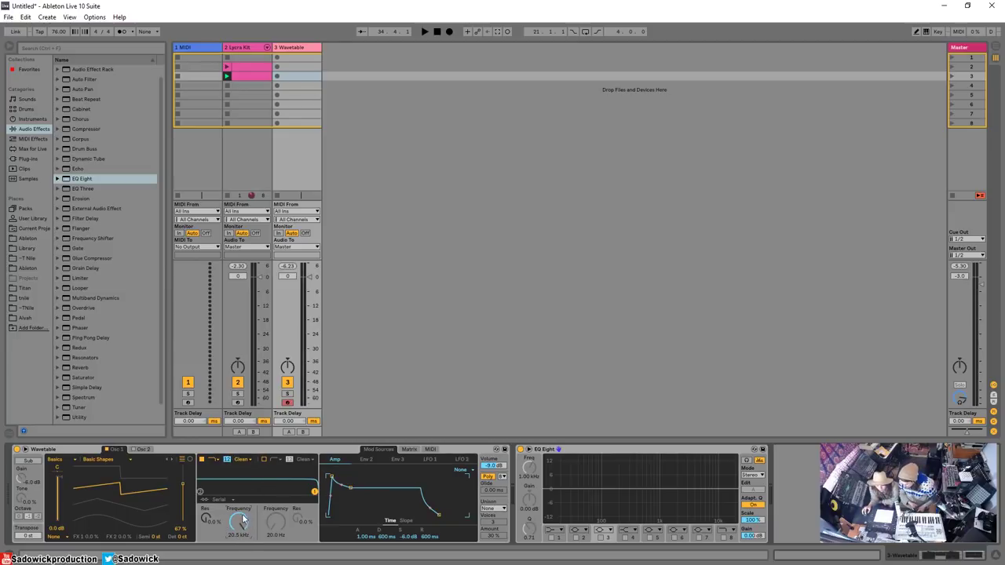
Sweep Wavetable's filter 1 cutoff while playing notes and bring it down to 349 Hz.
{"action": "mouse_move", "coordinate": [232, 536]}
{"action": "left_mouse_down"}
{"action": "mouse_move", "coordinate": [231, 520]}
{"action": "mouse_move", "coordinate": [232, 558]}
{"action": "mouse_move", "coordinate": [232, 520]}
{"action": "mouse_move", "coordinate": [231, 555]}
{"action": "mouse_move", "coordinate": [232, 535]}
{"action": "left_mouse_up"}
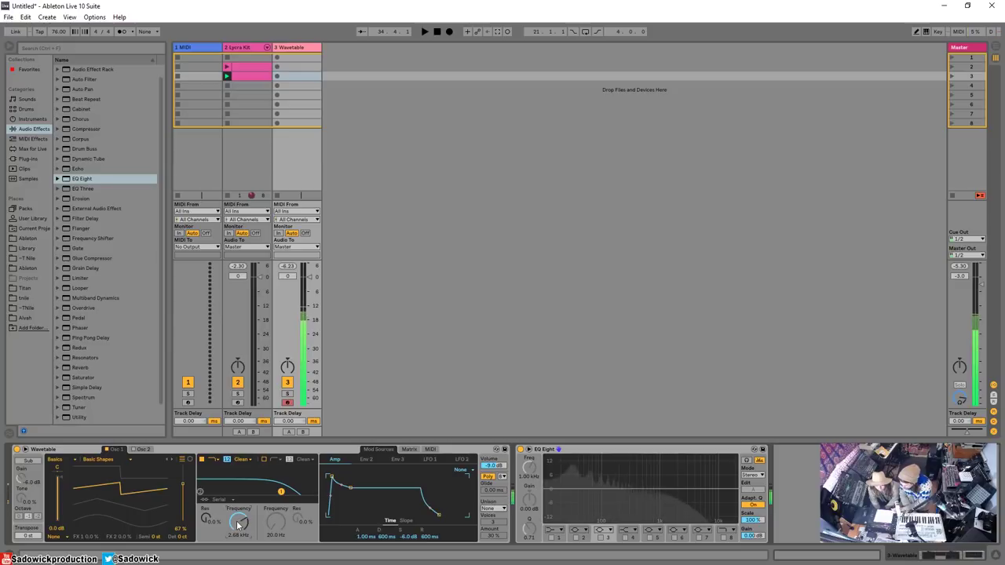
{"action": "mouse_move", "coordinate": [240, 523]}
{"action": "left_mouse_down"}
{"action": "mouse_move", "coordinate": [239, 542]}
{"action": "mouse_move", "coordinate": [240, 524]}
{"action": "left_mouse_up"}
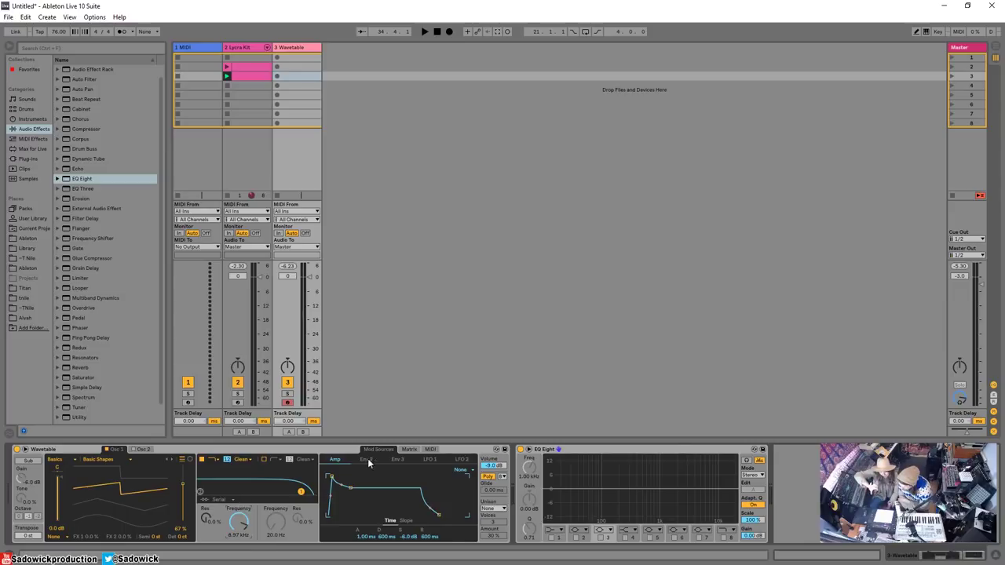
{"action": "left_click", "coordinate": [297, 450]}
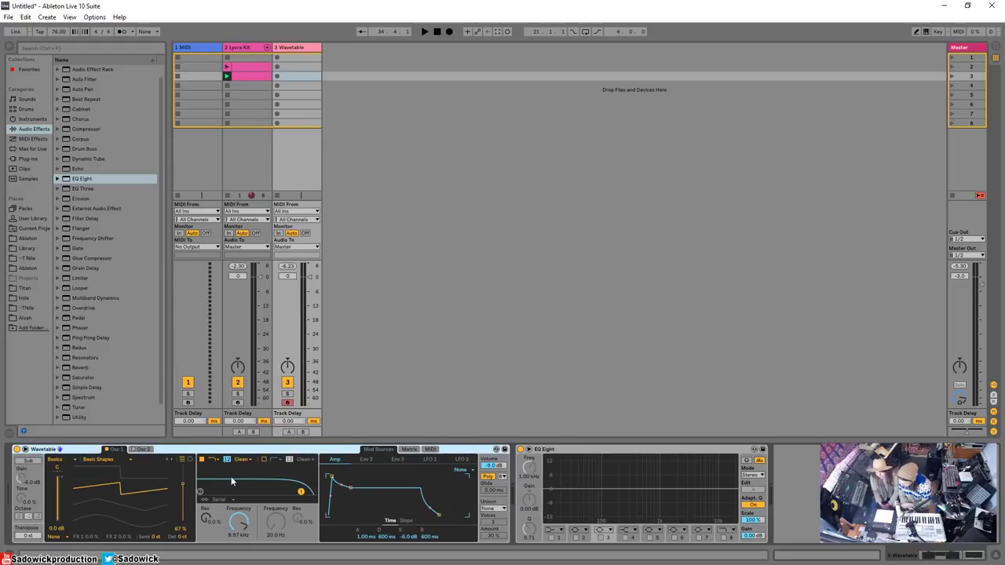
{"action": "left_click_drag", "start_coordinate": [240, 522], "coordinate": [240, 487]}
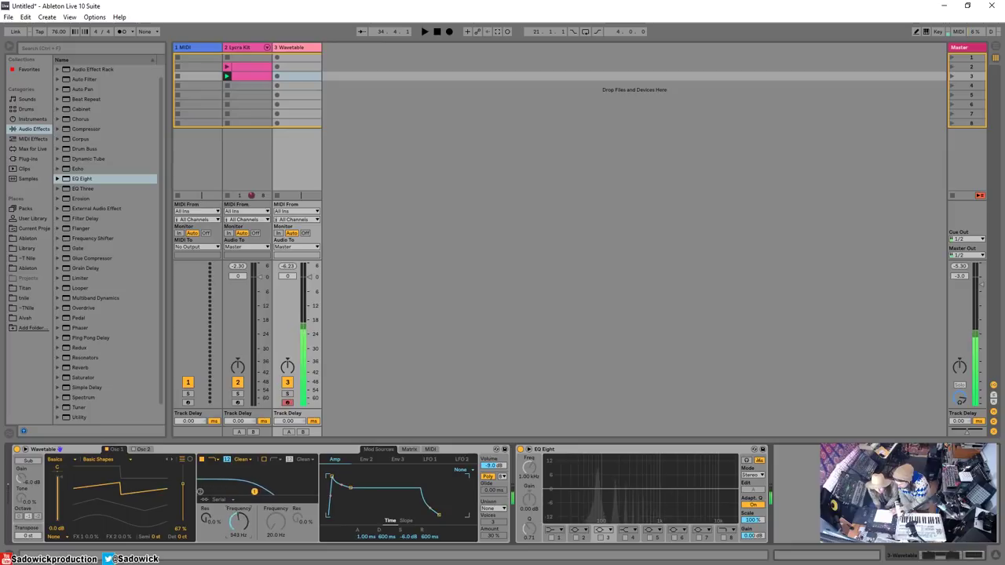
{"action": "left_click_drag", "start_coordinate": [238, 520], "coordinate": [236, 522]}
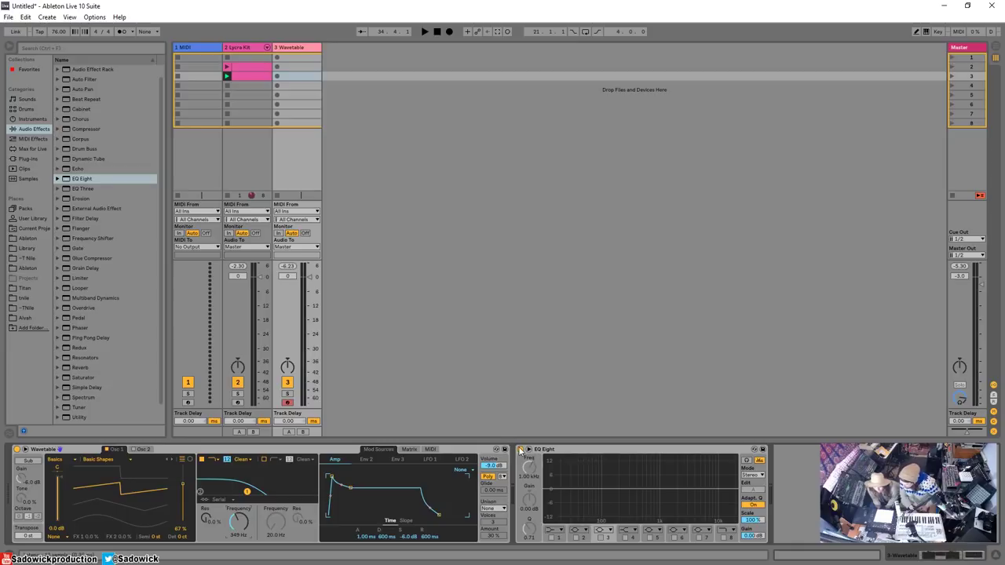
Open Wavetable's filter to 20.5 kHz, try EQ Eight's band 8 as a low-pass near 325 Hz with Q 4.43, and switch that band off.
{"action": "left_click", "coordinate": [723, 539]}
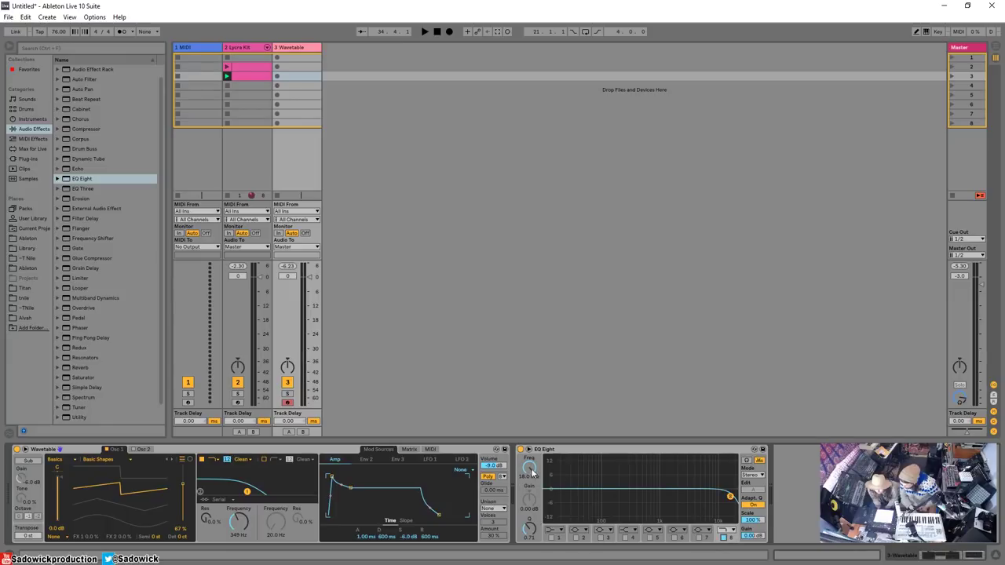
{"action": "left_click_drag", "start_coordinate": [530, 469], "coordinate": [530, 511]}
{"action": "left_click_drag", "start_coordinate": [249, 527], "coordinate": [250, 483]}
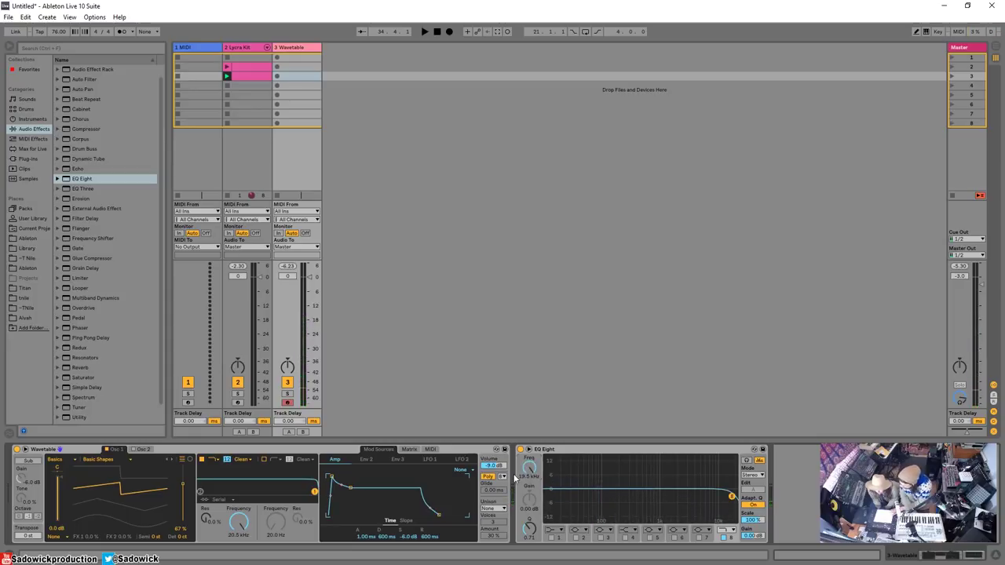
{"action": "left_click_drag", "start_coordinate": [531, 467], "coordinate": [531, 502]}
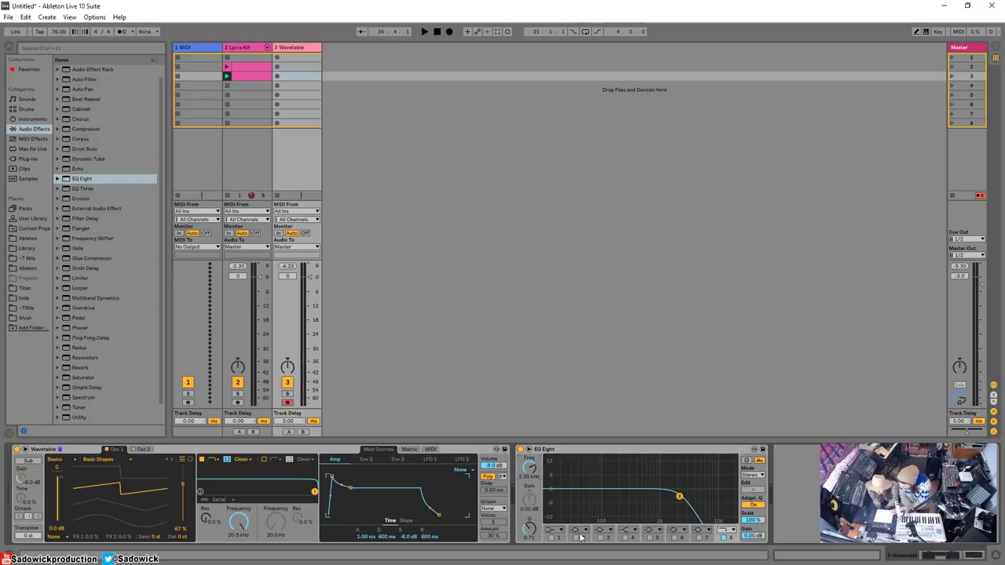
{"action": "left_click_drag", "start_coordinate": [534, 533], "coordinate": [528, 482]}
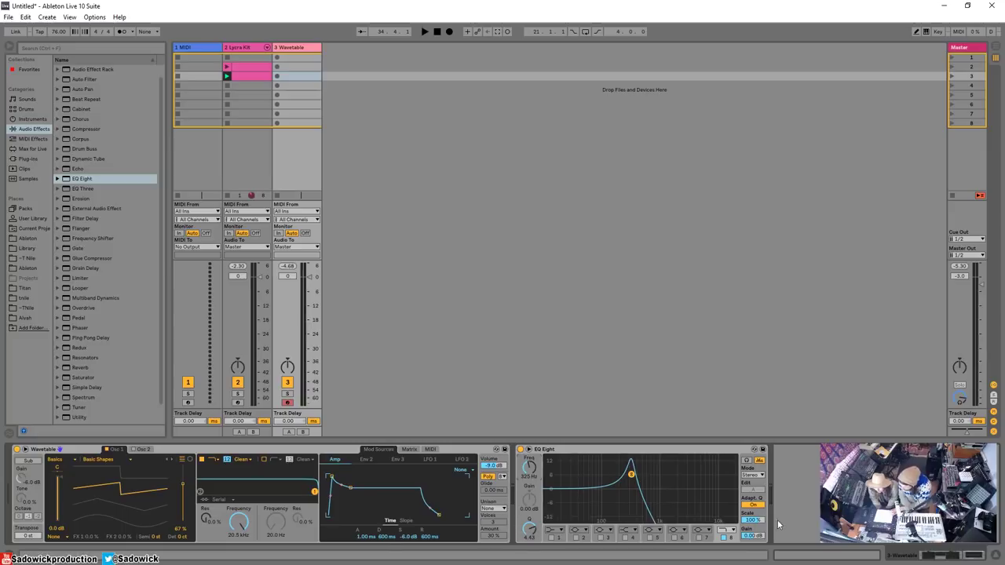
{"action": "left_click", "coordinate": [723, 539]}
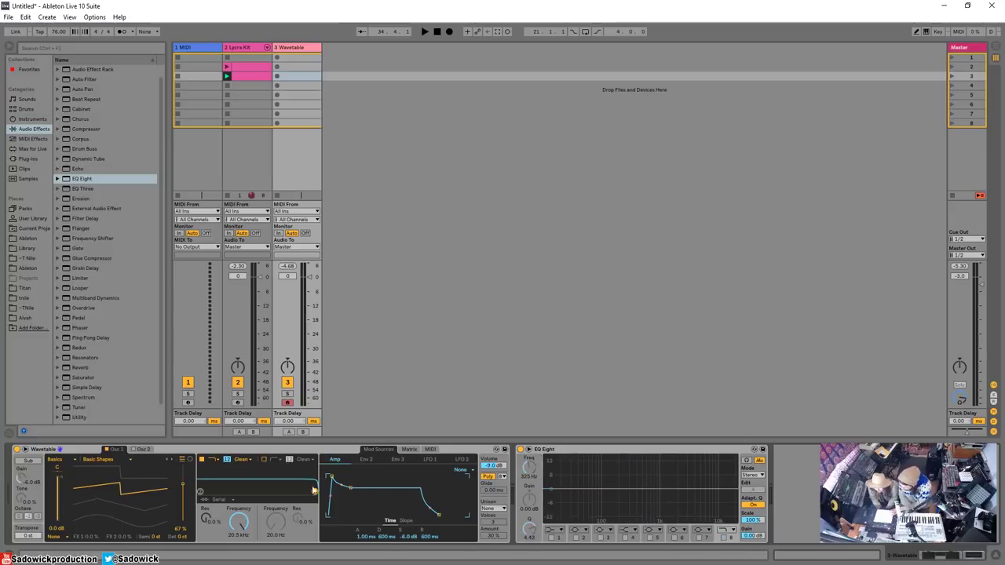
Set filter 1's resonance to 75% and sweep its cutoff down to 162 Hz and back up to 349 Hz.
{"action": "left_click_drag", "start_coordinate": [234, 522], "coordinate": [234, 534]}
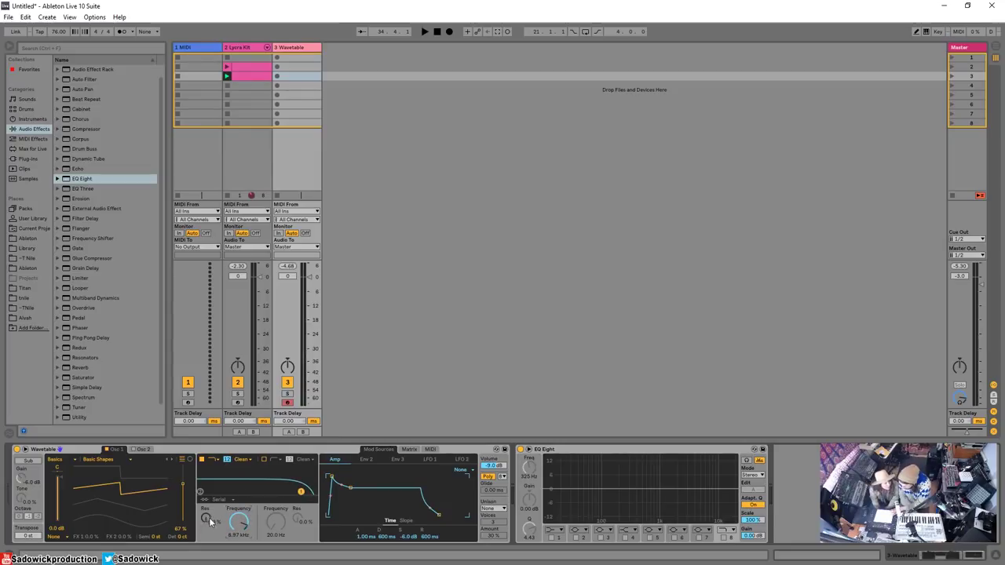
{"action": "left_click_drag", "start_coordinate": [232, 528], "coordinate": [232, 524]}
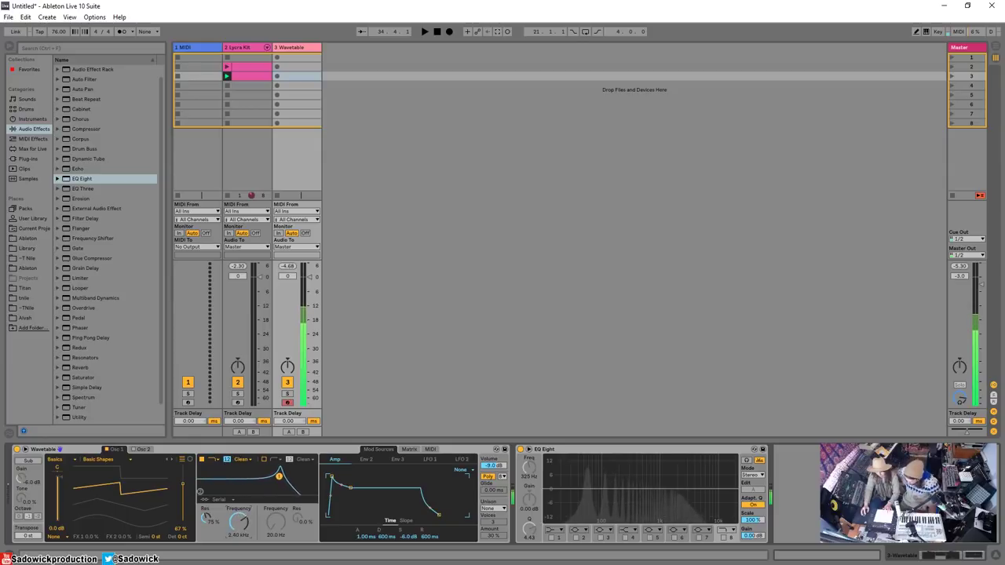
{"action": "left_click_drag", "start_coordinate": [238, 521], "coordinate": [235, 518]}
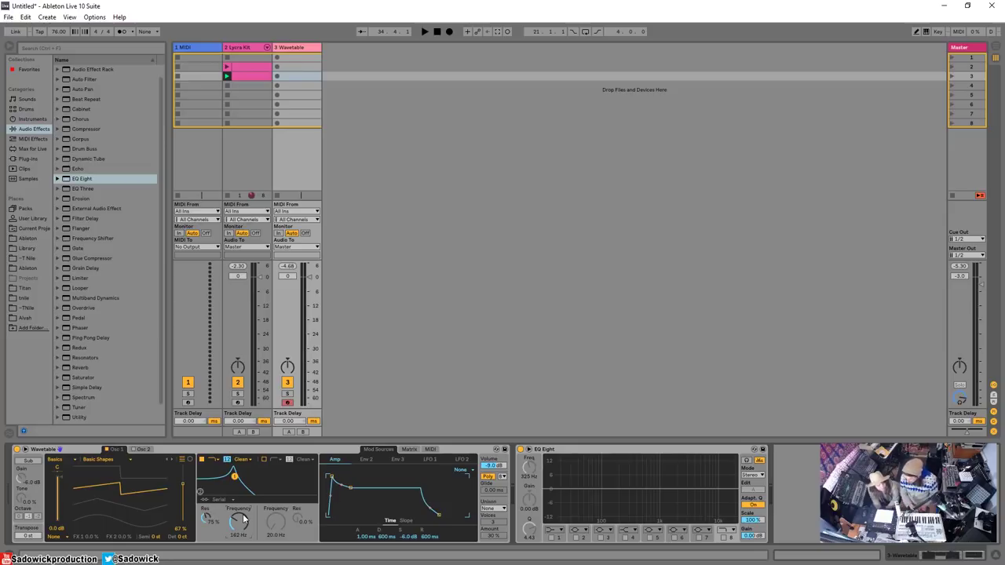
{"action": "left_click_drag", "start_coordinate": [245, 519], "coordinate": [244, 499]}
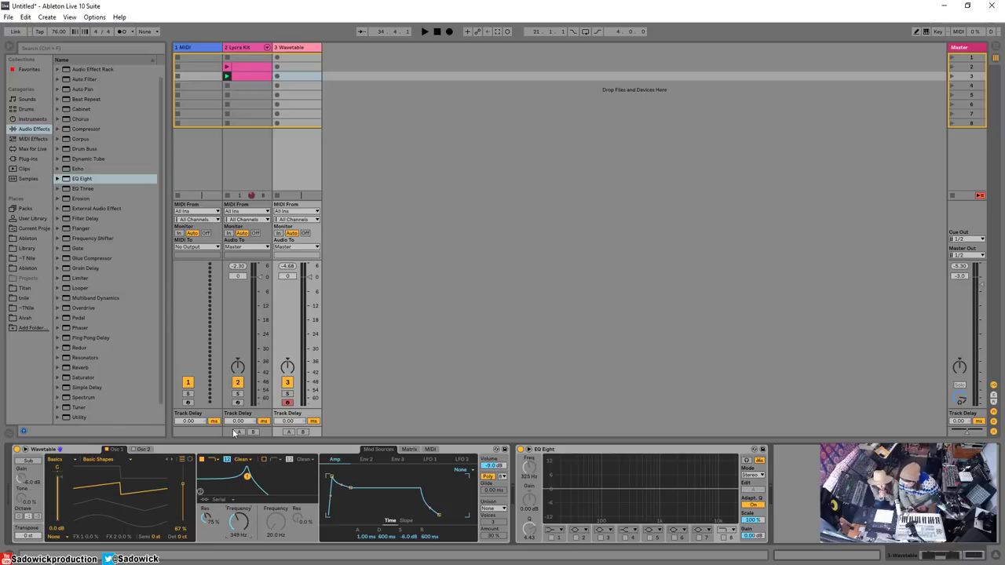
View Wavetable's expanded modulation display, collapse it, and set filter 1 to a 3.72 kHz cutoff with 40% resonance.
{"action": "left_click", "coordinate": [26, 451]}
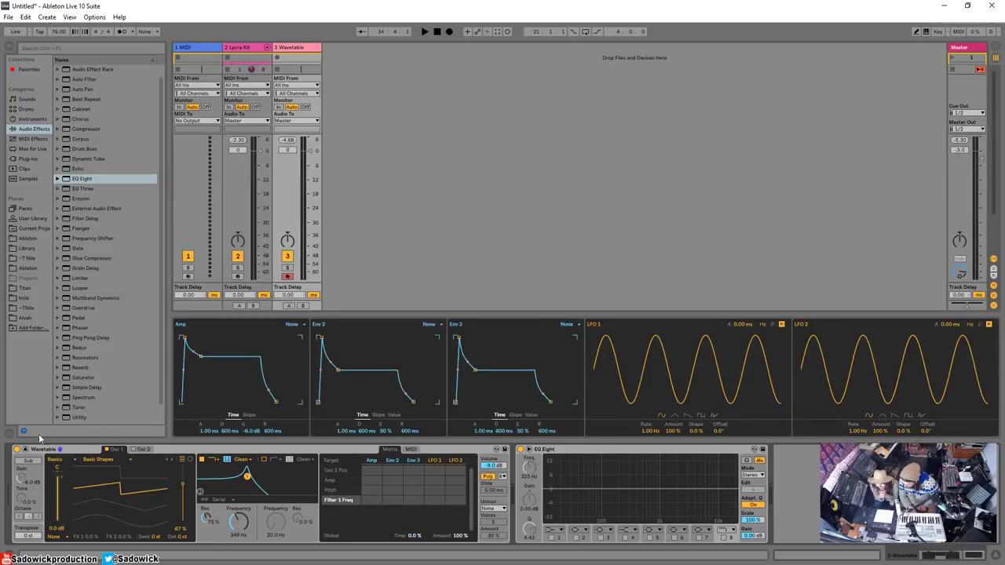
{"action": "left_click", "coordinate": [26, 450]}
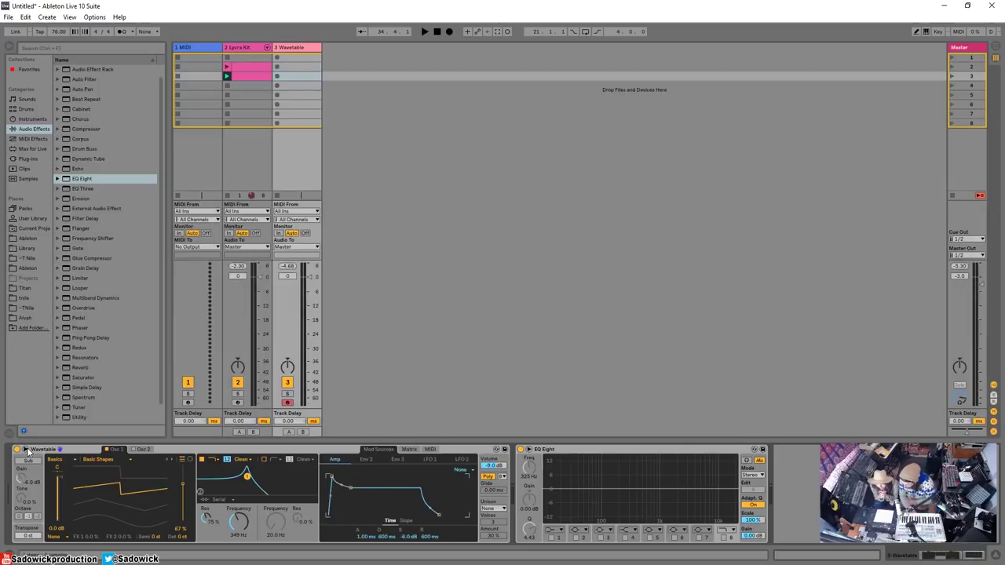
{"action": "left_click", "coordinate": [26, 451]}
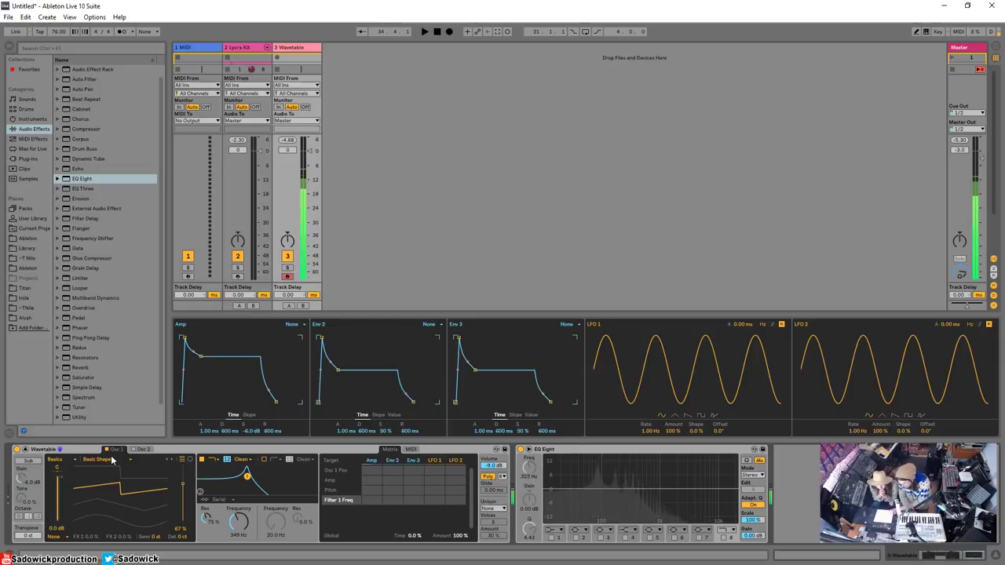
{"action": "mouse_move", "coordinate": [244, 527]}
{"action": "left_mouse_down"}
{"action": "mouse_move", "coordinate": [243, 510]}
{"action": "mouse_move", "coordinate": [244, 528]}
{"action": "left_mouse_up"}
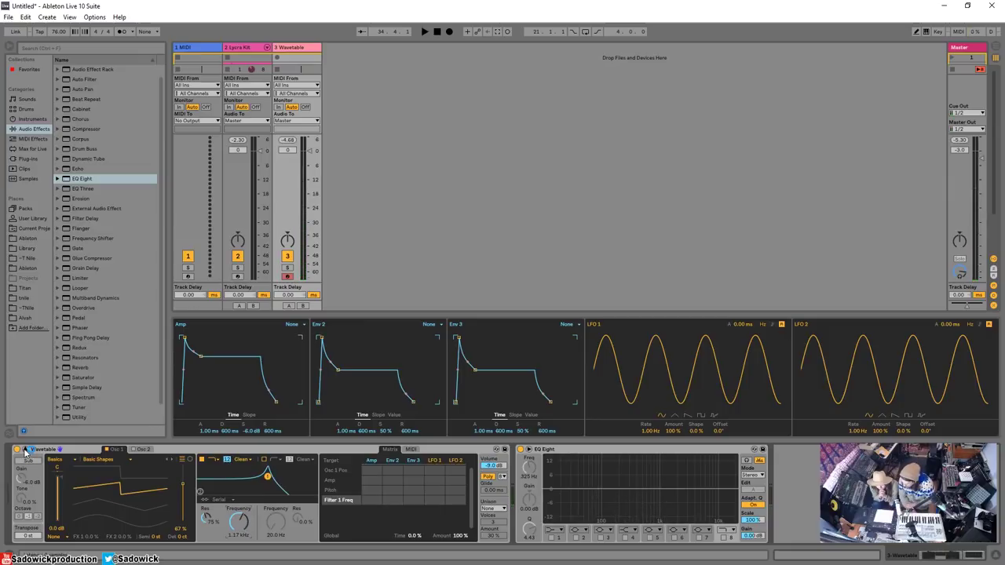
{"action": "left_click", "coordinate": [24, 451]}
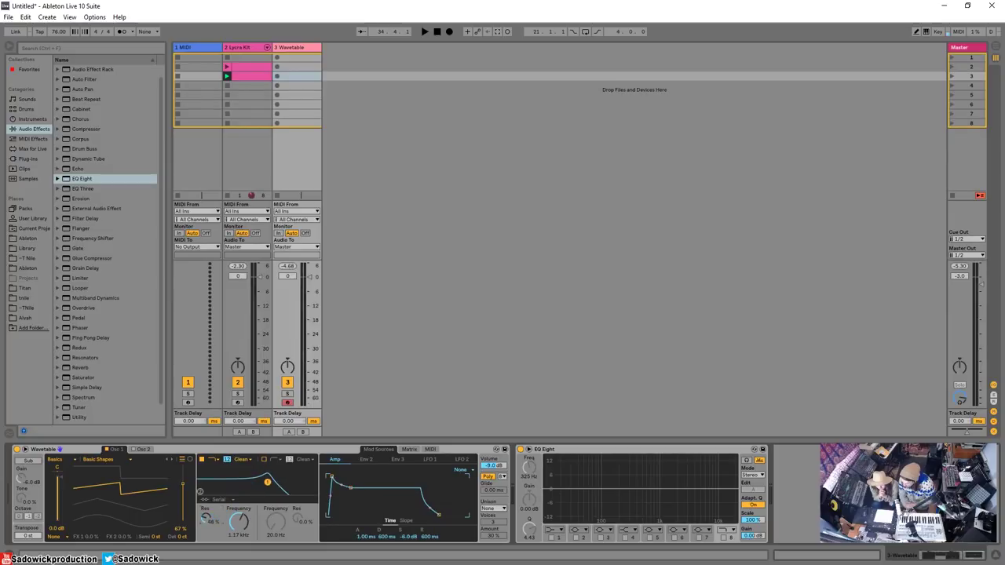
{"action": "left_click_drag", "start_coordinate": [236, 520], "coordinate": [235, 495]}
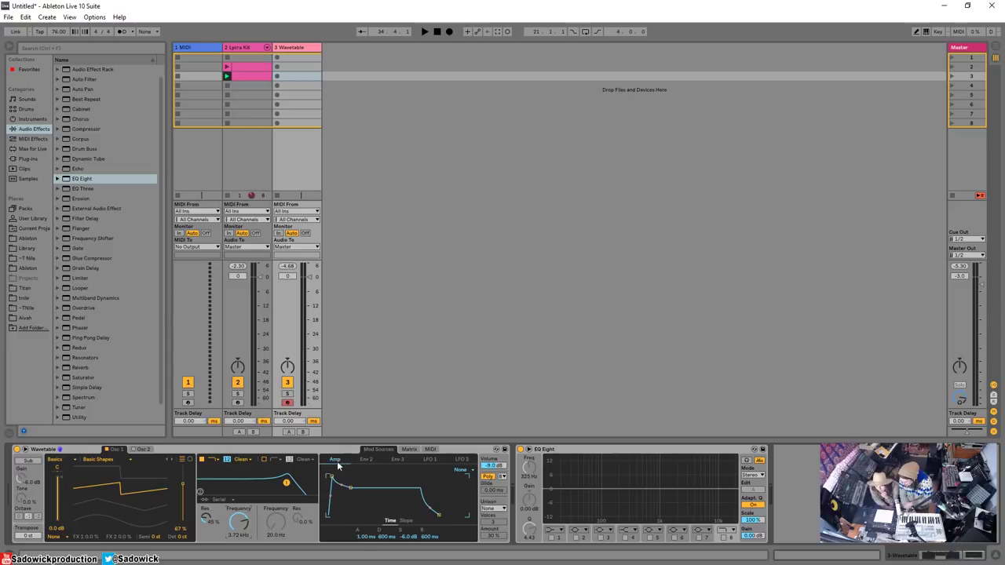
Raise Wavetable's amp envelope attack to 1.37 s, bring it back to 0 ms, and shorten the release to 1.50 ms.
{"action": "left_click", "coordinate": [367, 461]}
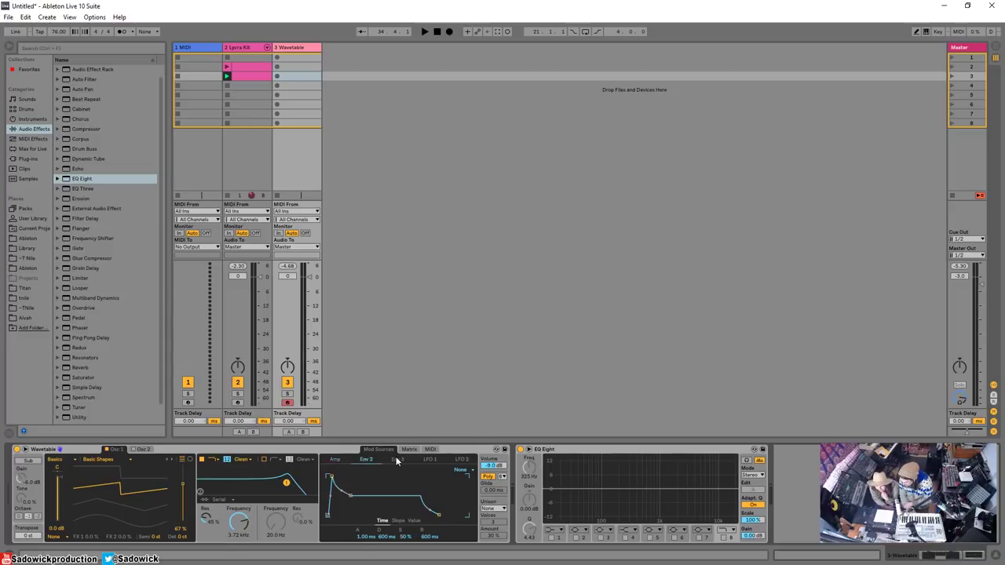
{"action": "left_click", "coordinate": [345, 459]}
{"action": "left_click", "coordinate": [367, 460]}
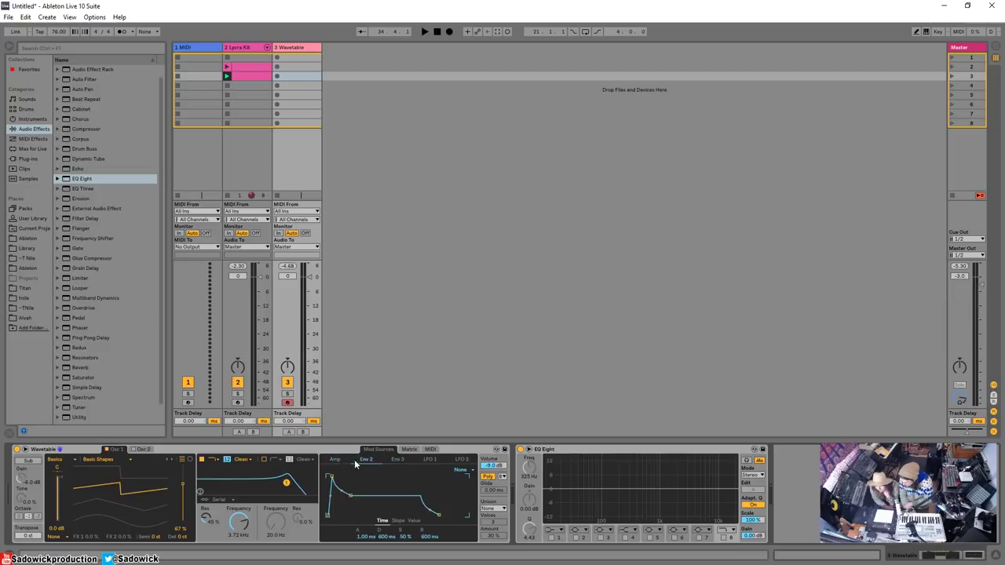
{"action": "left_click", "coordinate": [336, 460]}
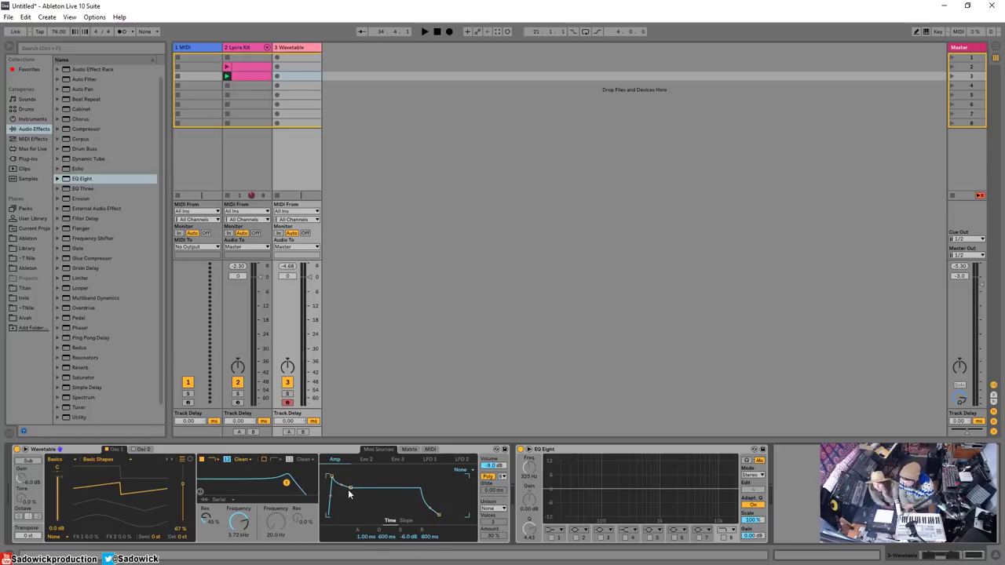
{"action": "left_click_drag", "start_coordinate": [332, 491], "coordinate": [351, 476]}
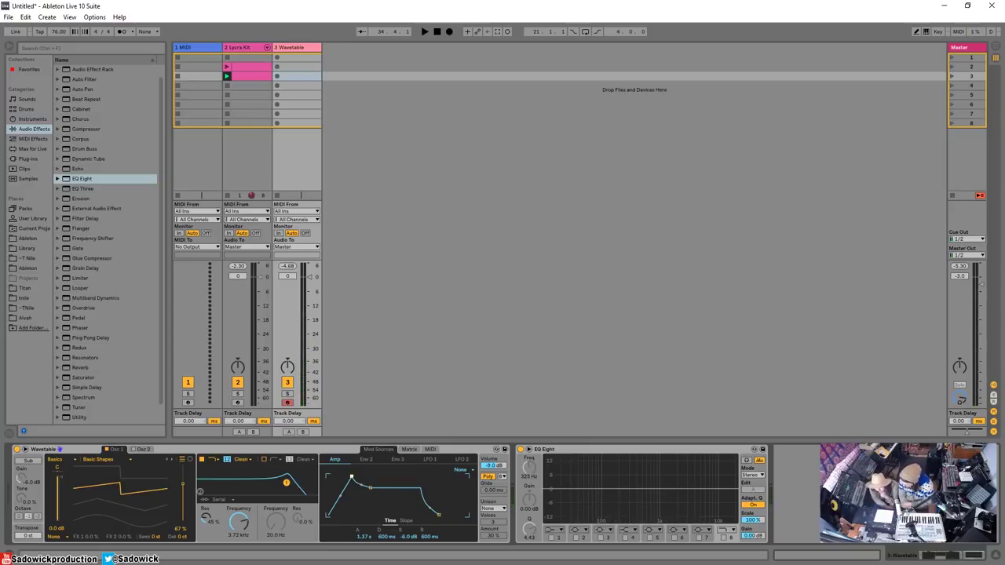
{"action": "left_click_drag", "start_coordinate": [351, 476], "coordinate": [329, 479]}
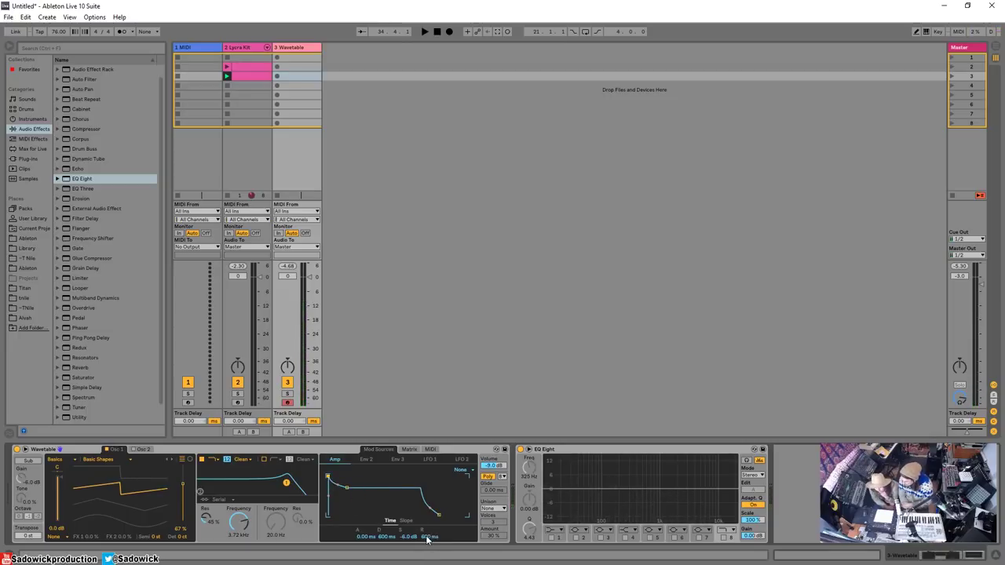
{"action": "left_click_drag", "start_coordinate": [430, 536], "coordinate": [430, 529]}
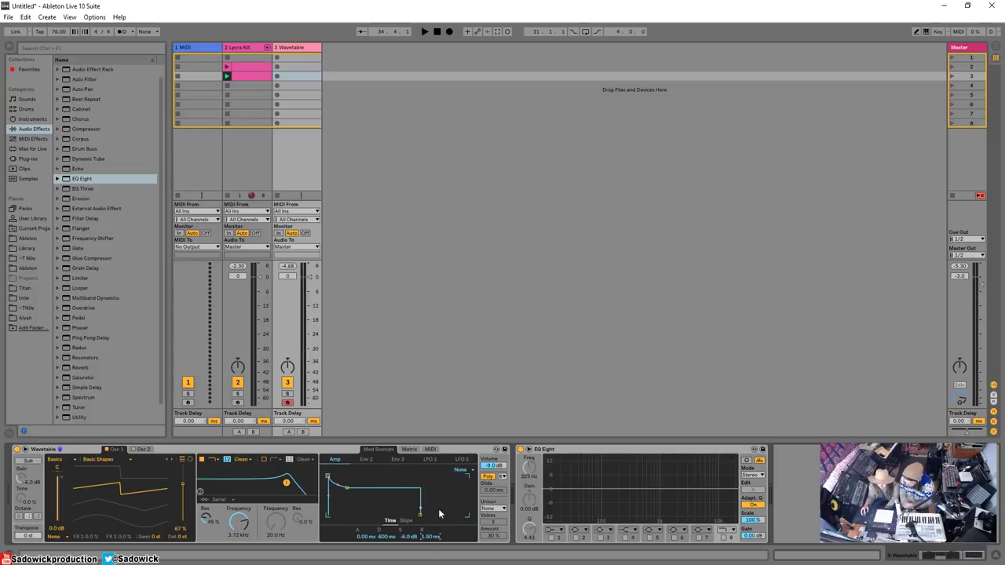
{"action": "mouse_move", "coordinate": [420, 515]}
{"action": "left_mouse_down"}
{"action": "mouse_move", "coordinate": [433, 516]}
{"action": "mouse_move", "coordinate": [420, 515]}
{"action": "left_mouse_up"}
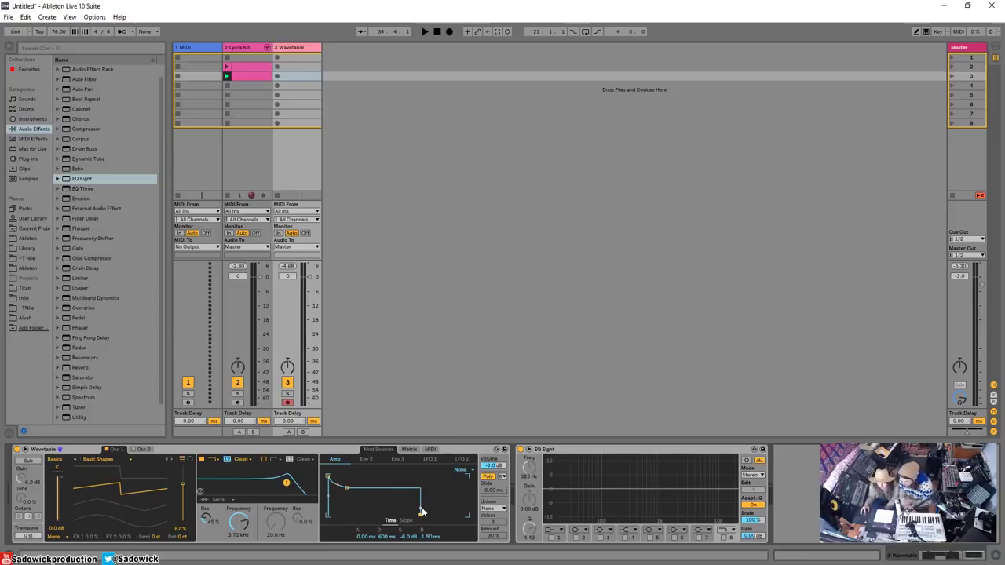
Try a plucky amp envelope with no sustain, and set attack to 34.0 ms, decay to 45.0 ms, sustain to -3.4 dB and release to about 546 ms.
{"action": "left_click_drag", "start_coordinate": [347, 488], "coordinate": [346, 512]}
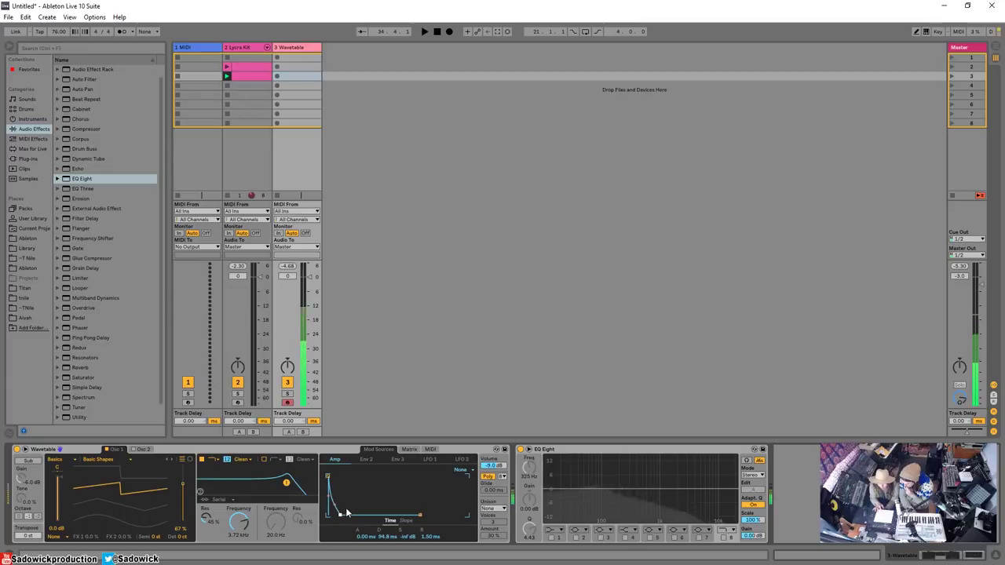
{"action": "left_click_drag", "start_coordinate": [341, 517], "coordinate": [338, 482]}
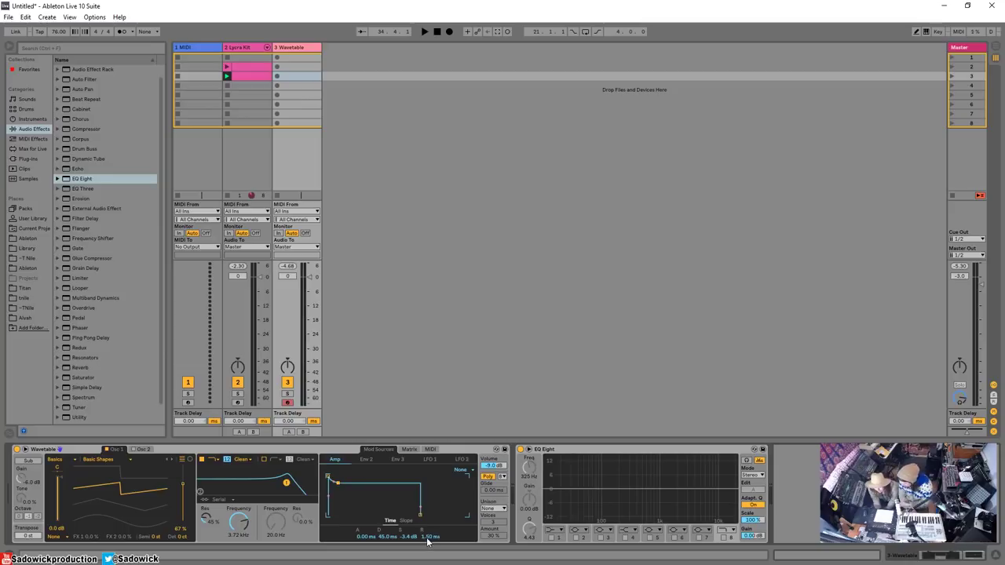
{"action": "left_click_drag", "start_coordinate": [359, 537], "coordinate": [359, 522]}
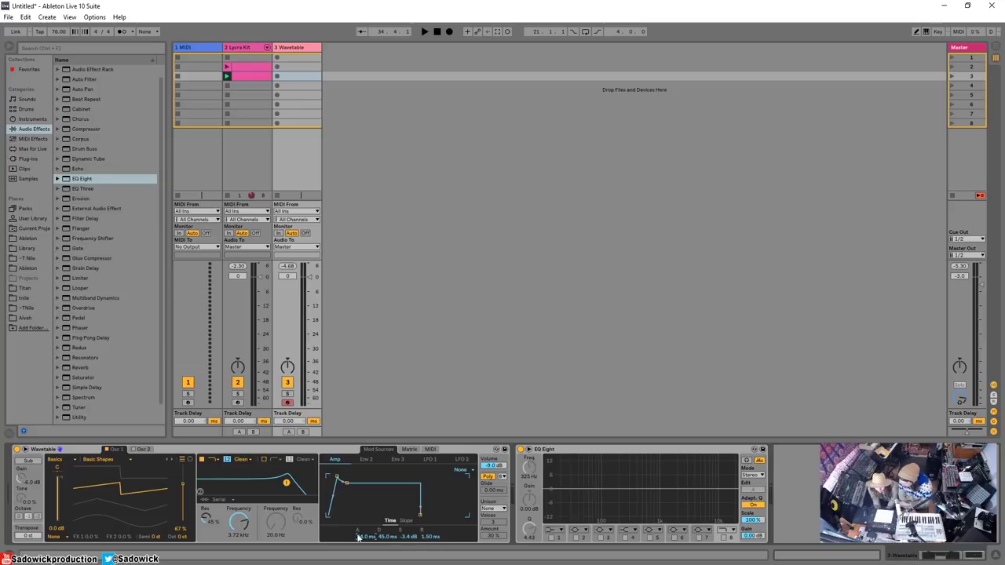
{"action": "left_click_drag", "start_coordinate": [427, 541], "coordinate": [426, 514]}
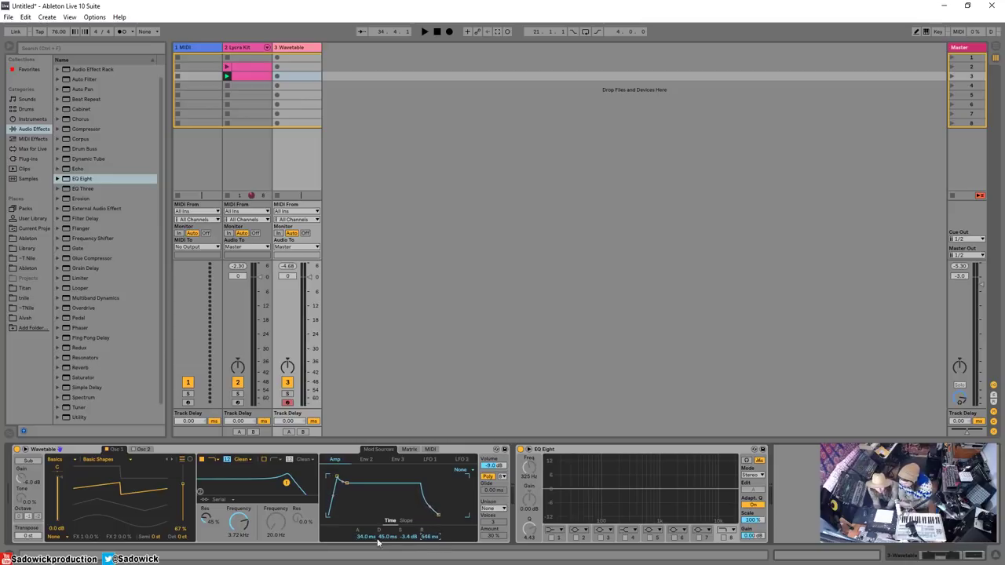
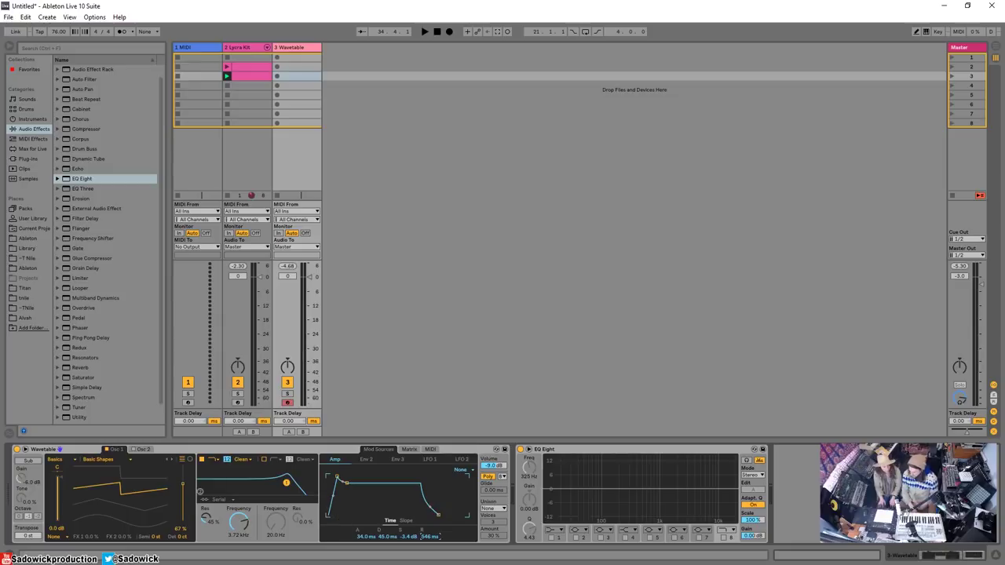
Load the Serum_x64 plug-in onto a new track, view its interface, and close the plug-in window.
{"action": "left_click", "coordinate": [29, 159]}
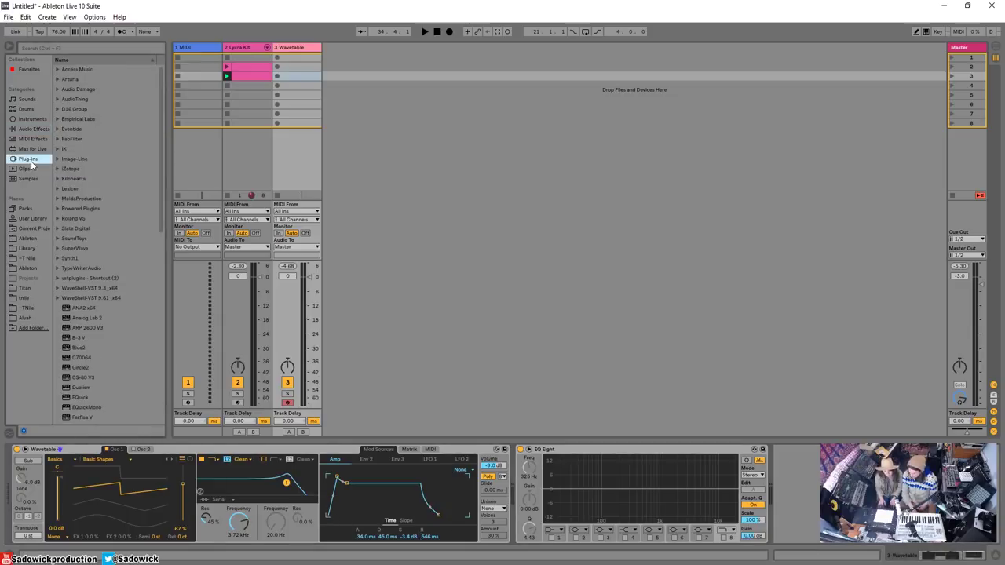
{"action": "scroll", "coordinate": [102, 322], "scroll_direction": "down", "scroll_amount": 8}
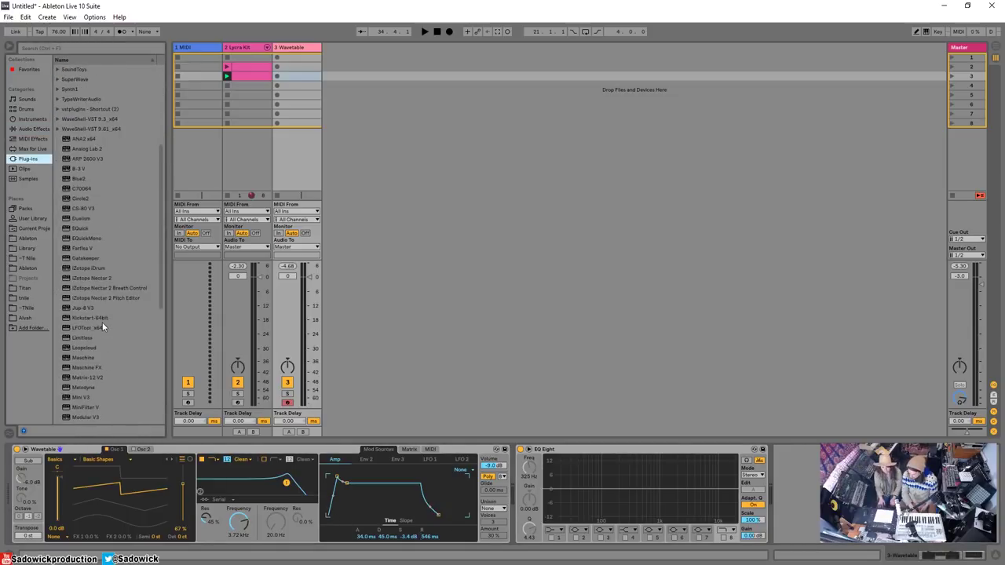
{"action": "scroll", "coordinate": [125, 336], "scroll_direction": "down", "scroll_amount": 3}
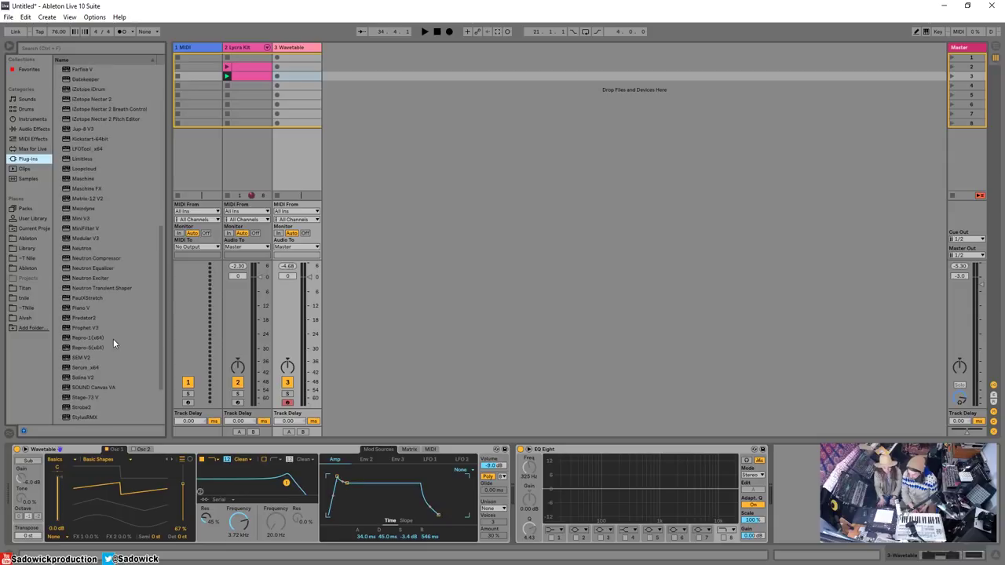
{"action": "left_click", "coordinate": [75, 368]}
{"action": "left_click_drag", "start_coordinate": [371, 161], "coordinate": [369, 161]}
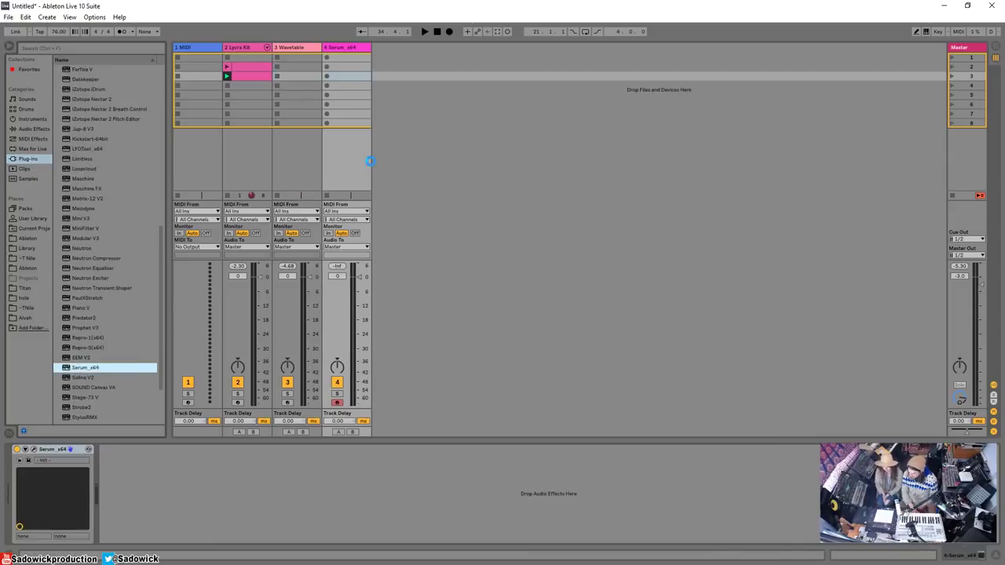
{"action": "left_click", "coordinate": [34, 450]}
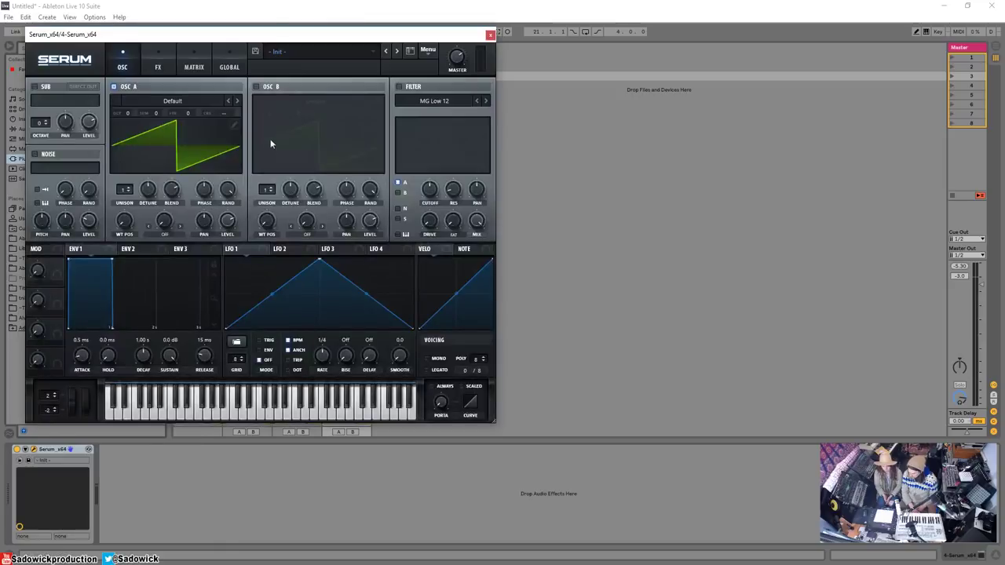
{"action": "left_click_drag", "start_coordinate": [267, 38], "coordinate": [361, 80]}
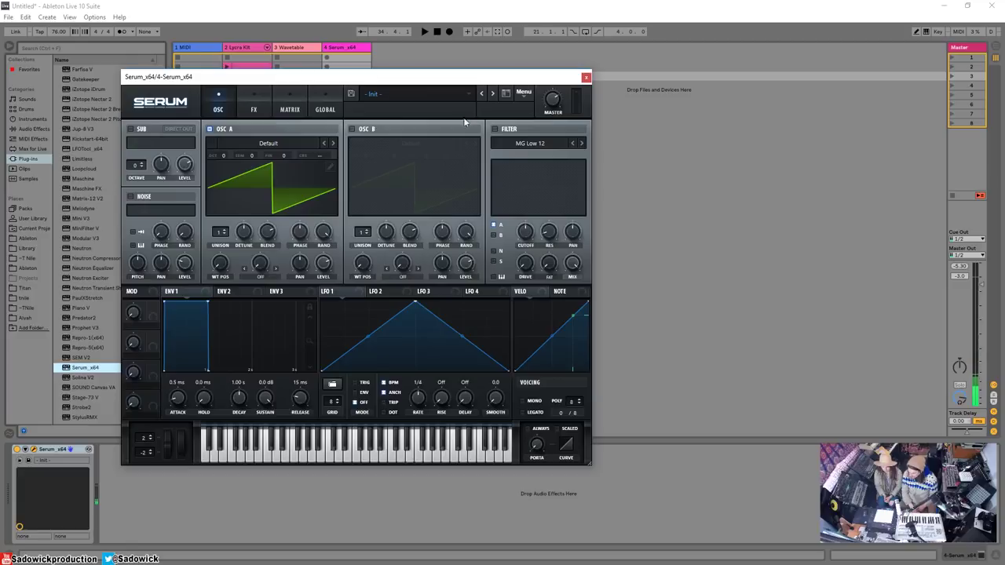
{"action": "left_click", "coordinate": [586, 77]}
Delete the Serum_x64 track from the set.
{"action": "right_click", "coordinate": [65, 450]}
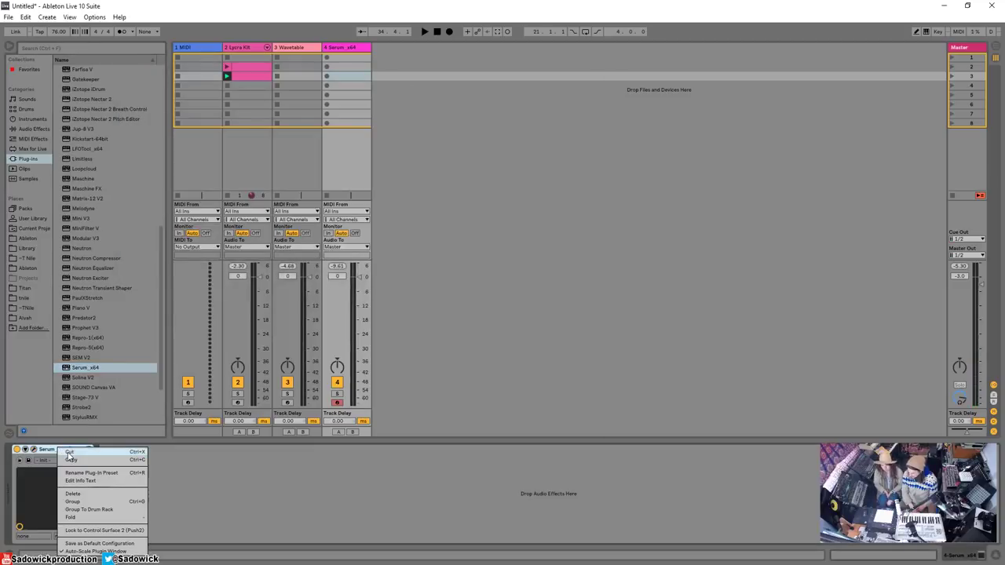
{"action": "left_click", "coordinate": [86, 479]}
{"action": "right_click", "coordinate": [349, 62]}
{"action": "left_click", "coordinate": [369, 79]}
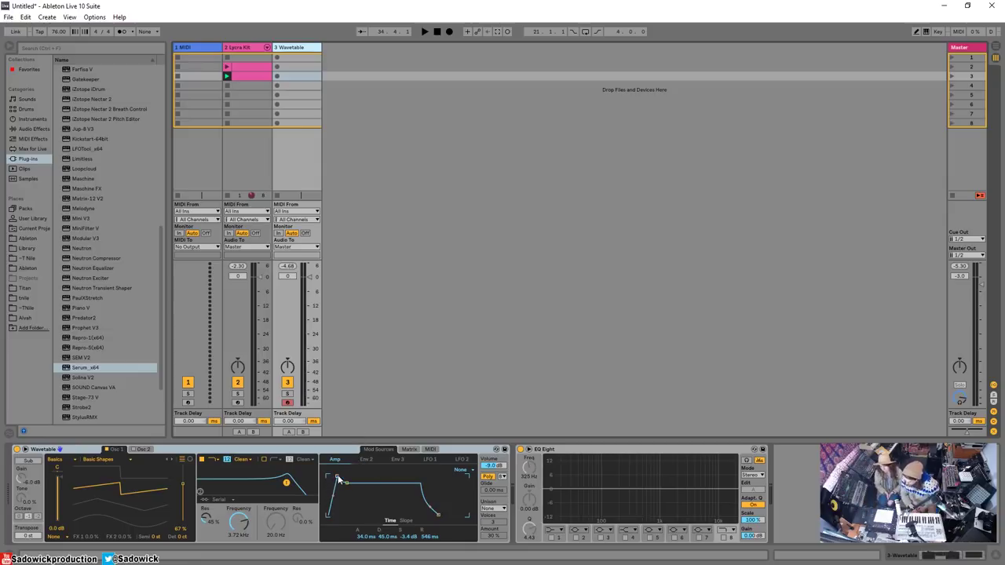
Set Wavetable's amp envelope attack to 0 ms and its release to 4.83 ms.
{"action": "left_click_drag", "start_coordinate": [337, 477], "coordinate": [328, 477]}
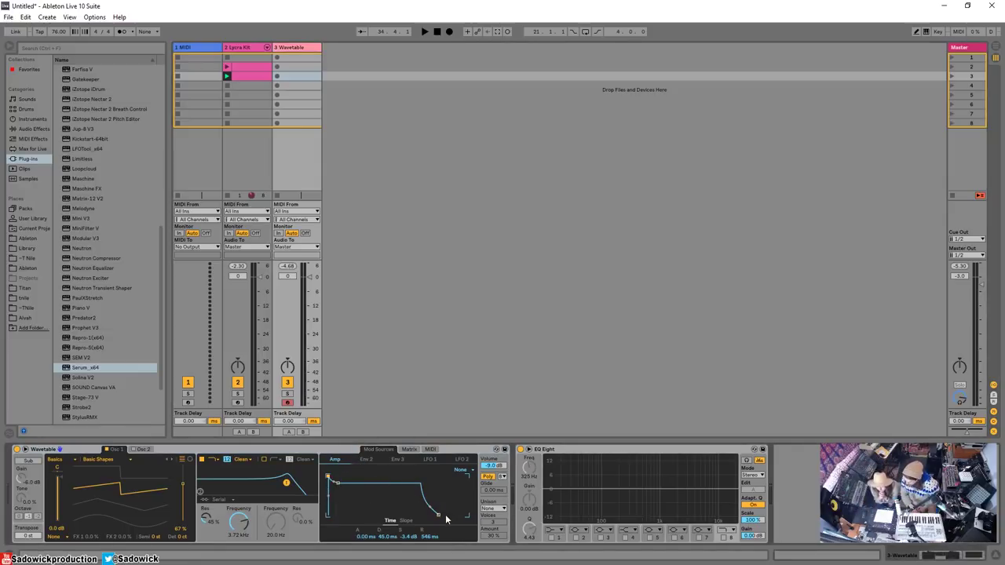
{"action": "left_click_drag", "start_coordinate": [443, 517], "coordinate": [422, 511]}
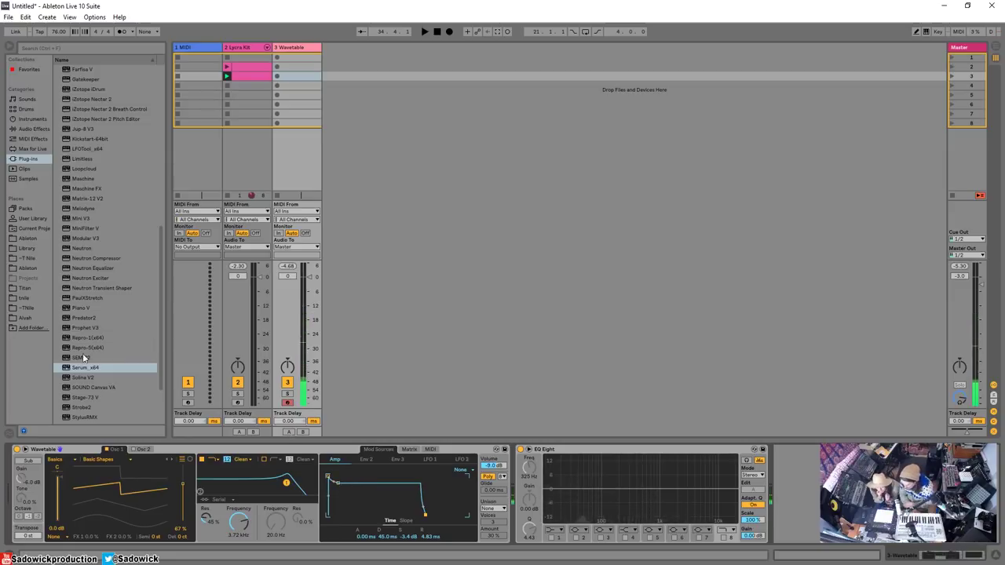
Load Serum_x64 on a new track again and shape Env 1 with 448 ms attack, 1.14 s decay, -8.8 dB sustain and 1.24 s release.
{"action": "left_click_drag", "start_coordinate": [94, 368], "coordinate": [350, 138]}
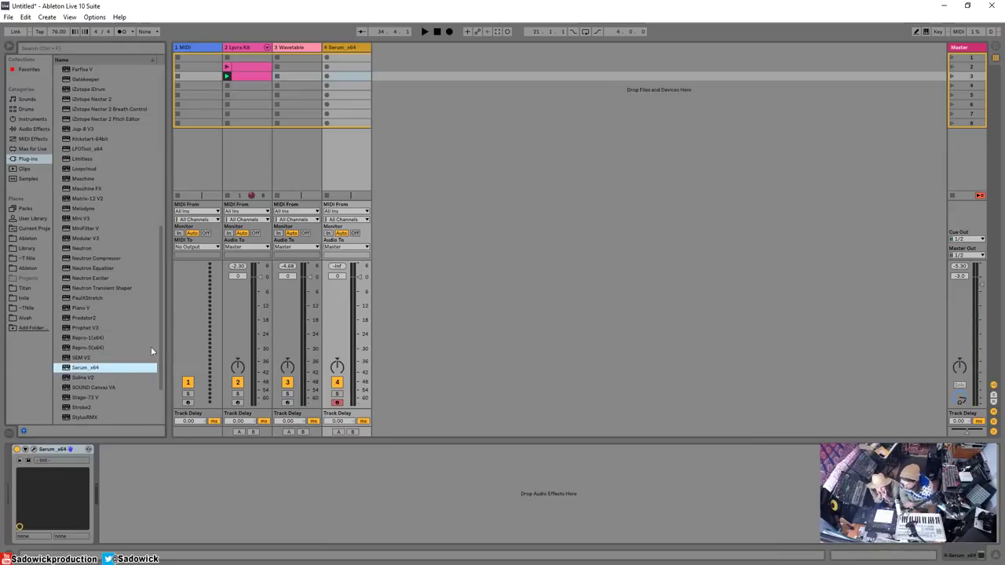
{"action": "left_click", "coordinate": [70, 449]}
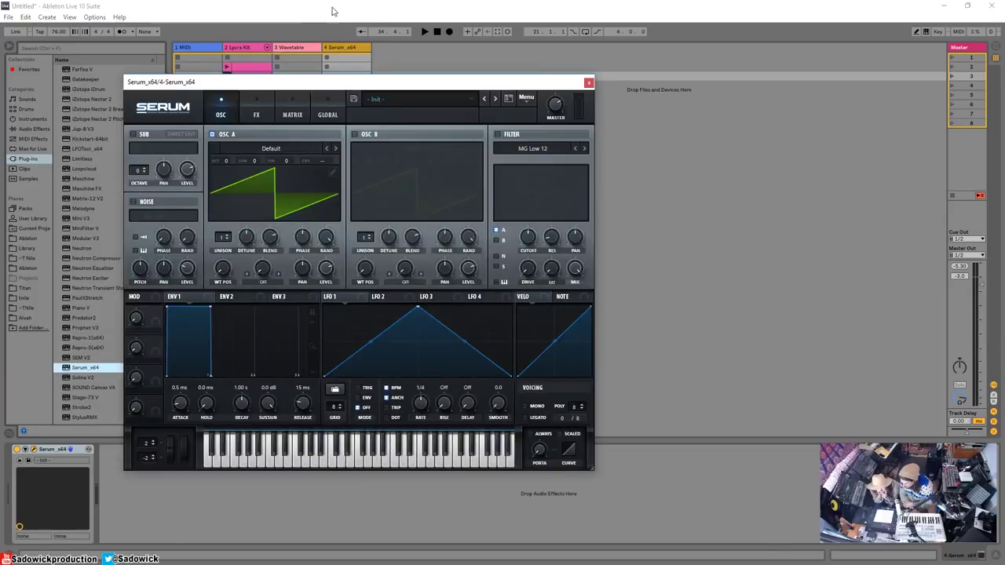
{"action": "left_click_drag", "start_coordinate": [343, 82], "coordinate": [369, 79]}
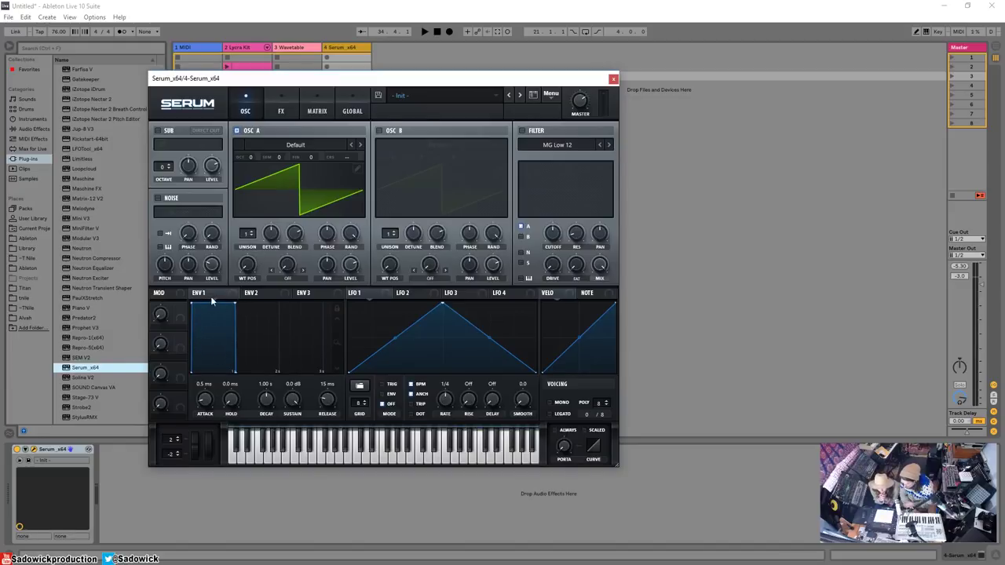
{"action": "left_click_drag", "start_coordinate": [237, 304], "coordinate": [240, 331]}
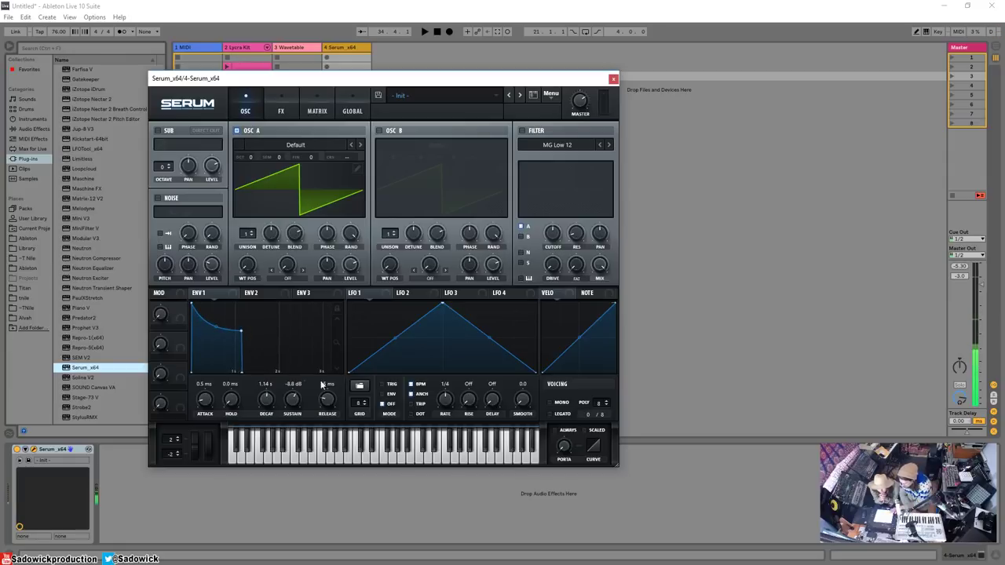
{"action": "left_click_drag", "start_coordinate": [241, 371], "coordinate": [330, 367]}
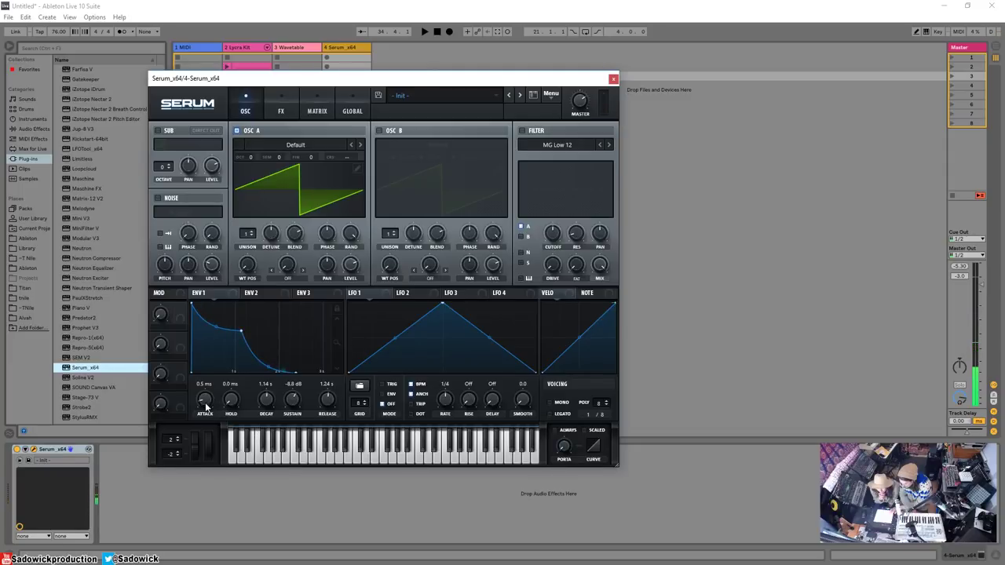
{"action": "left_click_drag", "start_coordinate": [205, 402], "coordinate": [212, 377]}
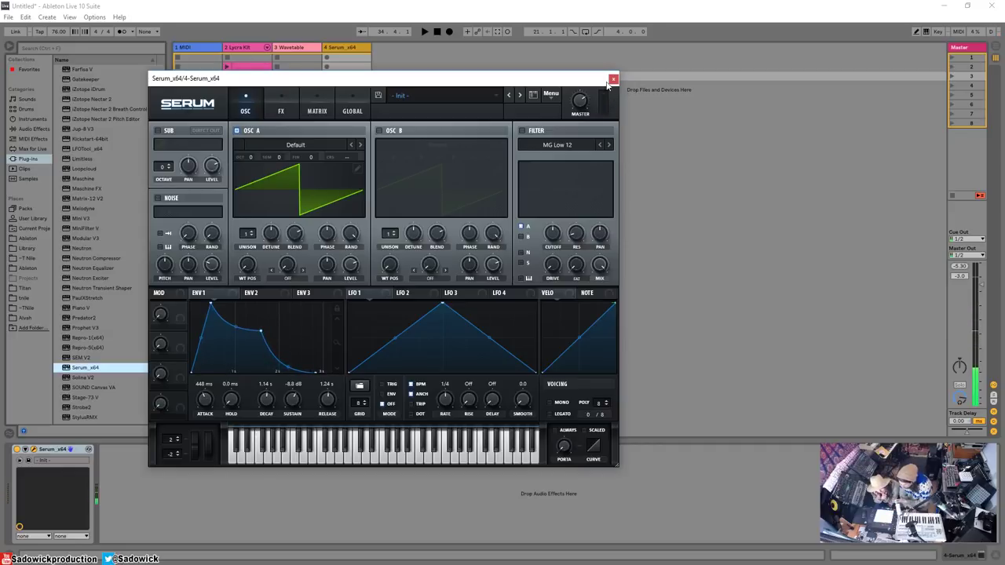
Close the Serum window and delete its track again.
{"action": "left_click", "coordinate": [613, 79]}
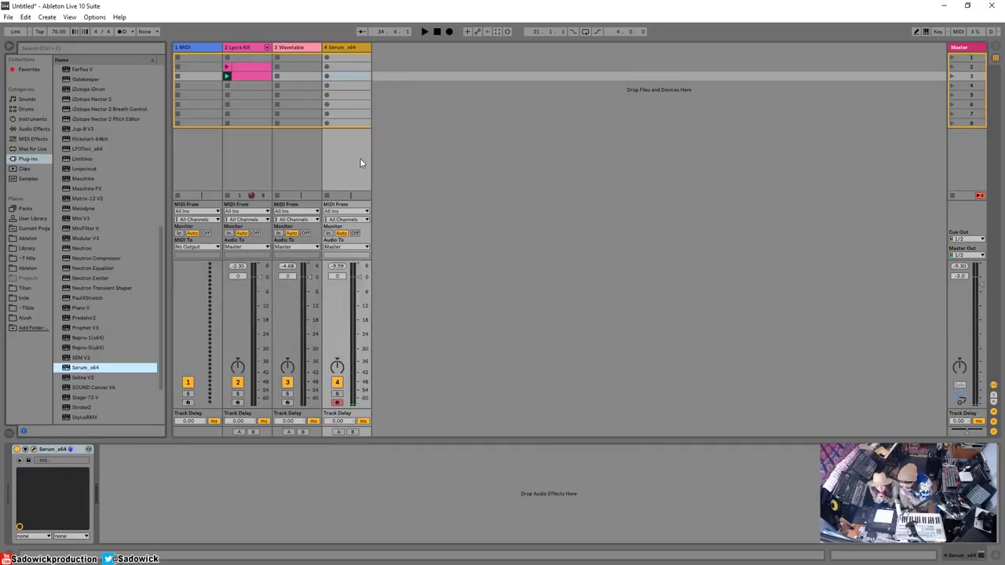
{"action": "right_click", "coordinate": [343, 48]}
{"action": "left_click", "coordinate": [355, 56]}
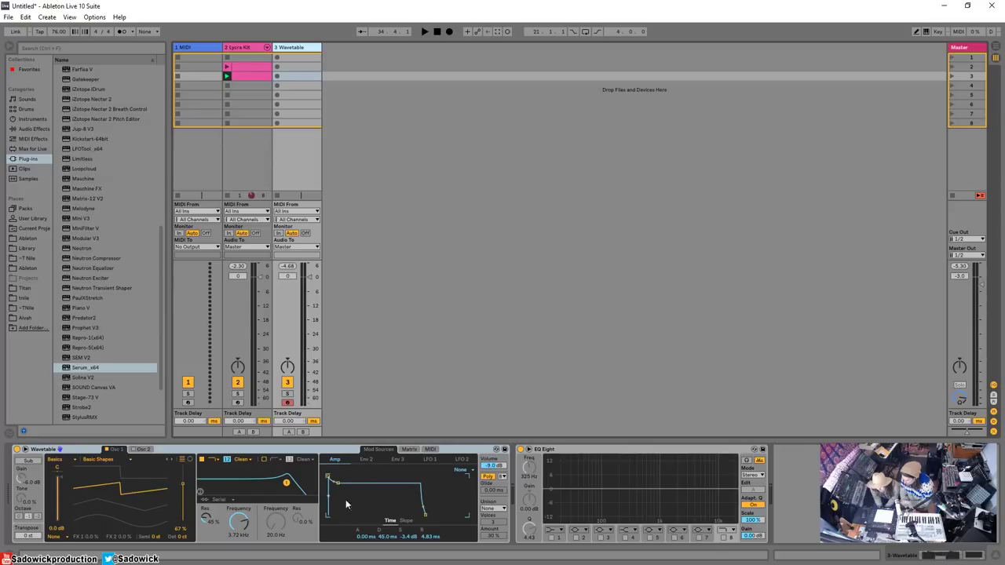
Examine Wavetable's Env 2 settings beside the Amp envelope, and show all its envelopes and LFOs in the expanded view.
{"action": "left_click", "coordinate": [363, 460]}
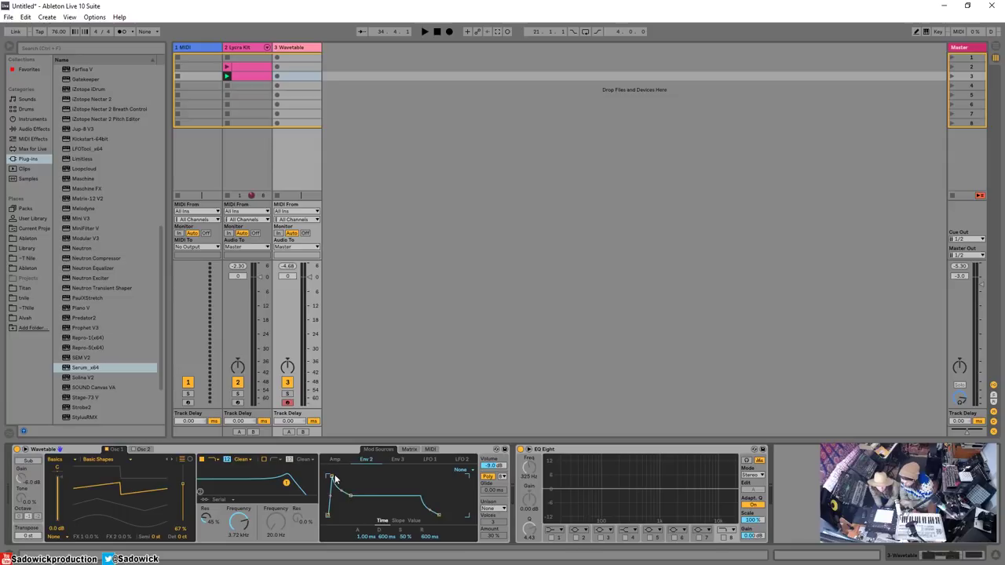
{"action": "left_click", "coordinate": [339, 461]}
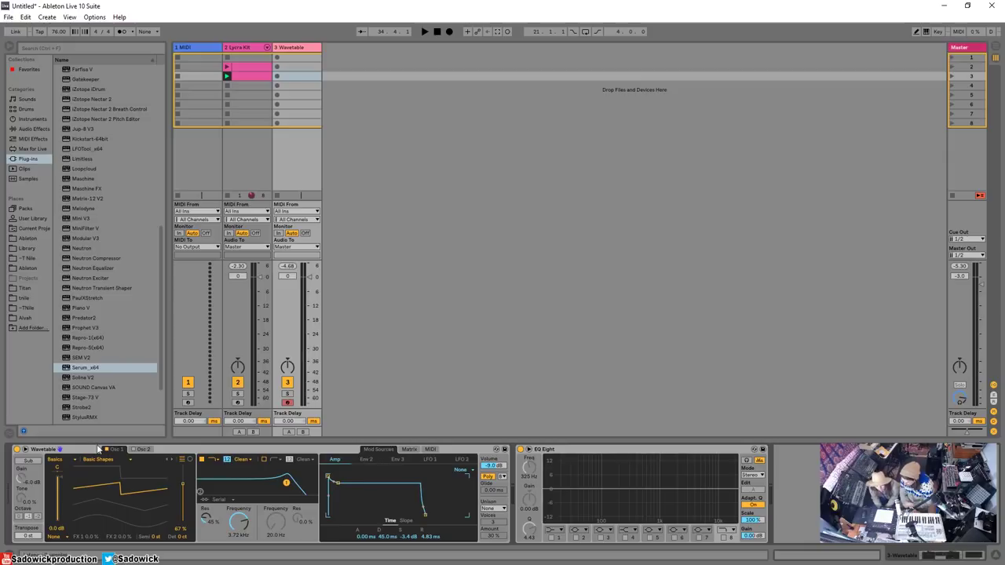
{"action": "left_click", "coordinate": [26, 452]}
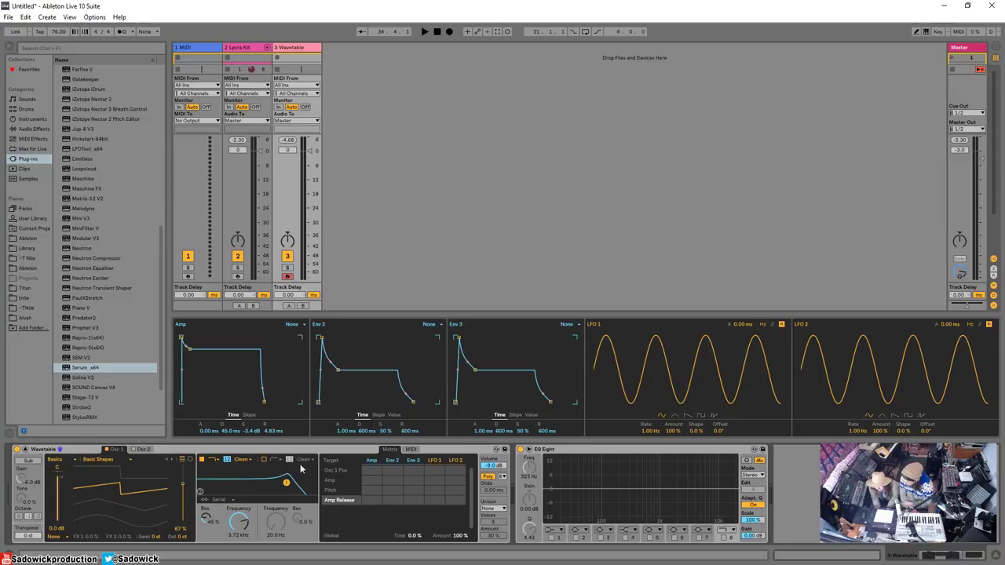
Lower Wavetable's Filter 1 frequency to 349 Hz and set its resonance to 47%.
{"action": "left_click_drag", "start_coordinate": [244, 534], "coordinate": [244, 562]}
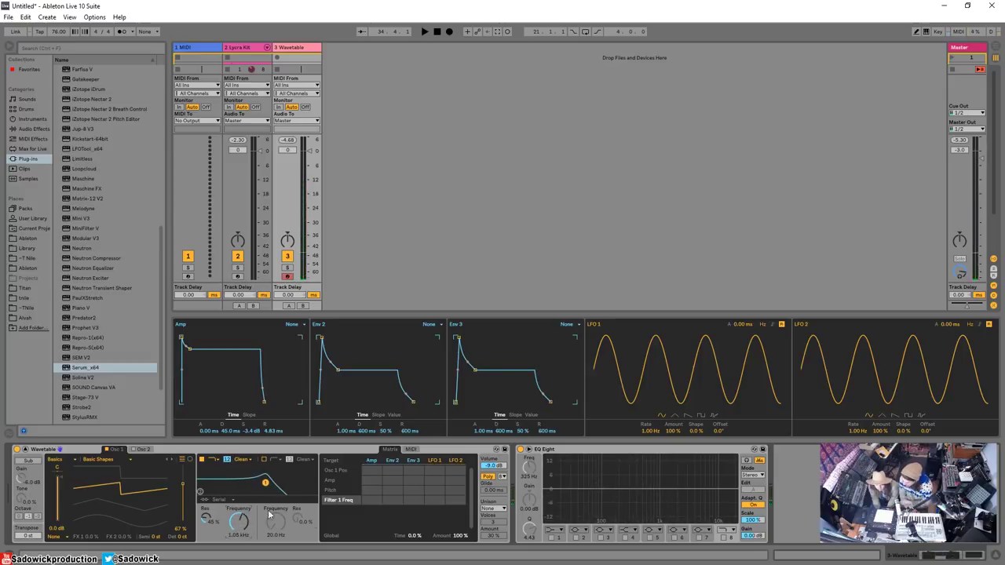
{"action": "left_click", "coordinate": [364, 483]}
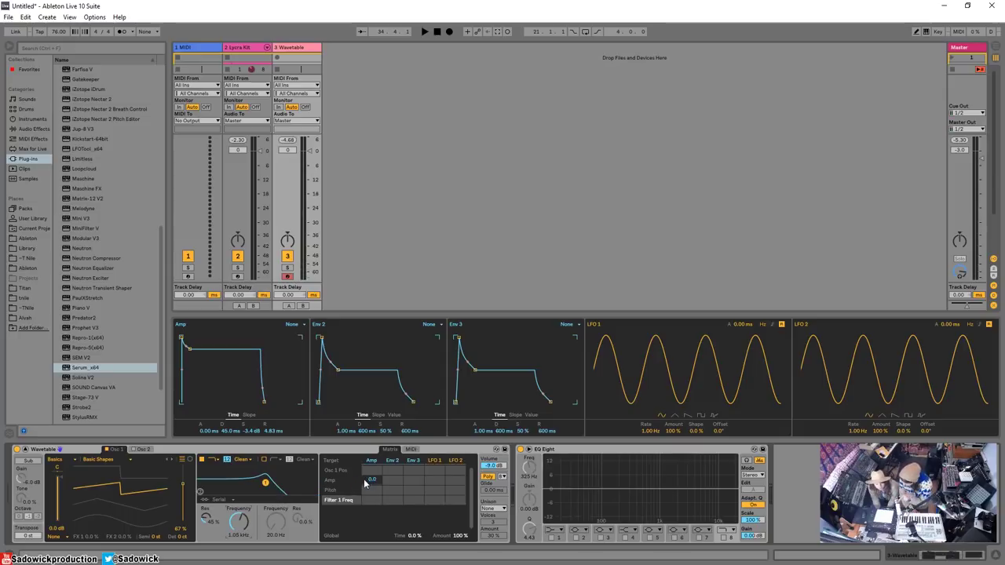
{"action": "left_click", "coordinate": [361, 489]}
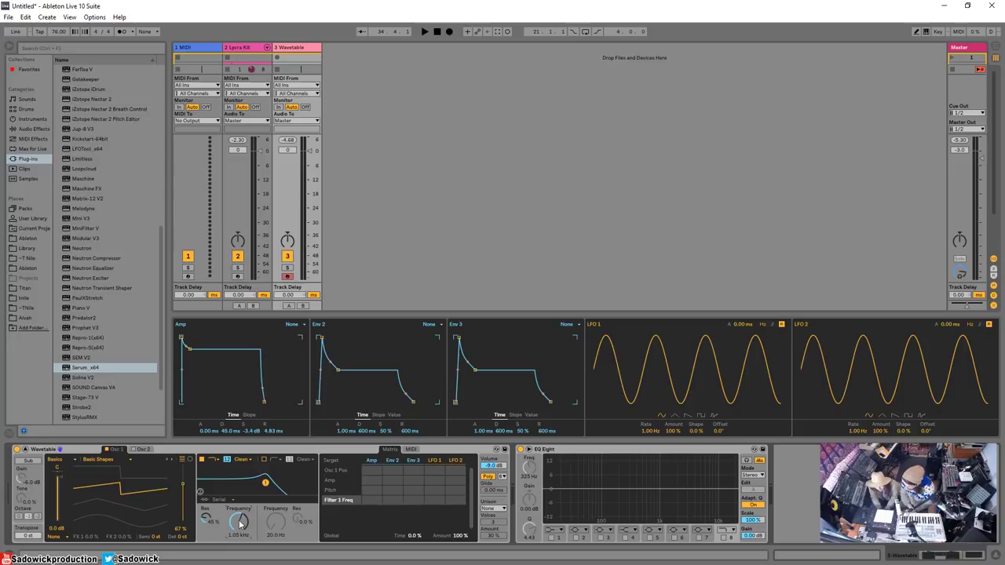
{"action": "left_click_drag", "start_coordinate": [240, 521], "coordinate": [239, 540]}
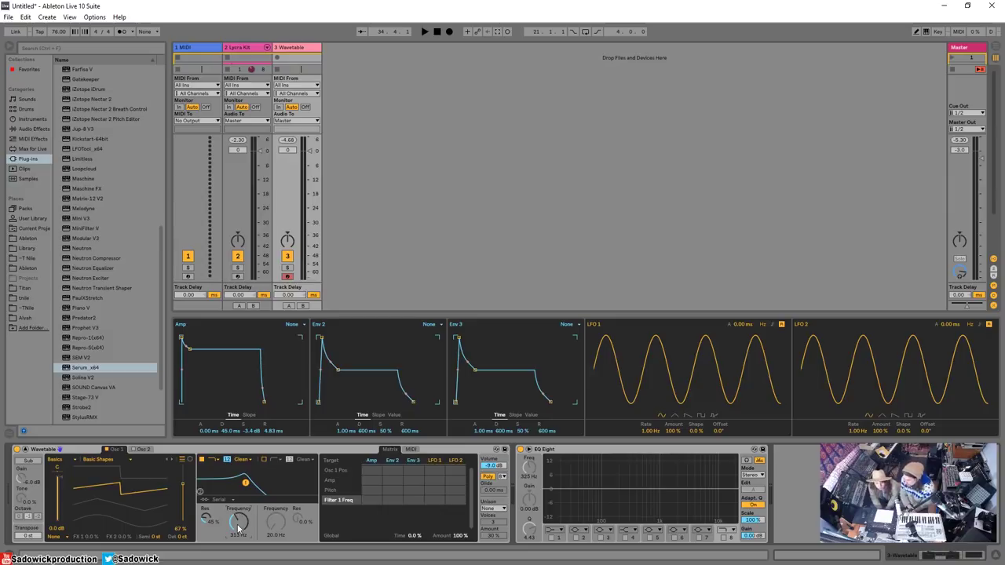
{"action": "left_click_drag", "start_coordinate": [240, 522], "coordinate": [239, 518]}
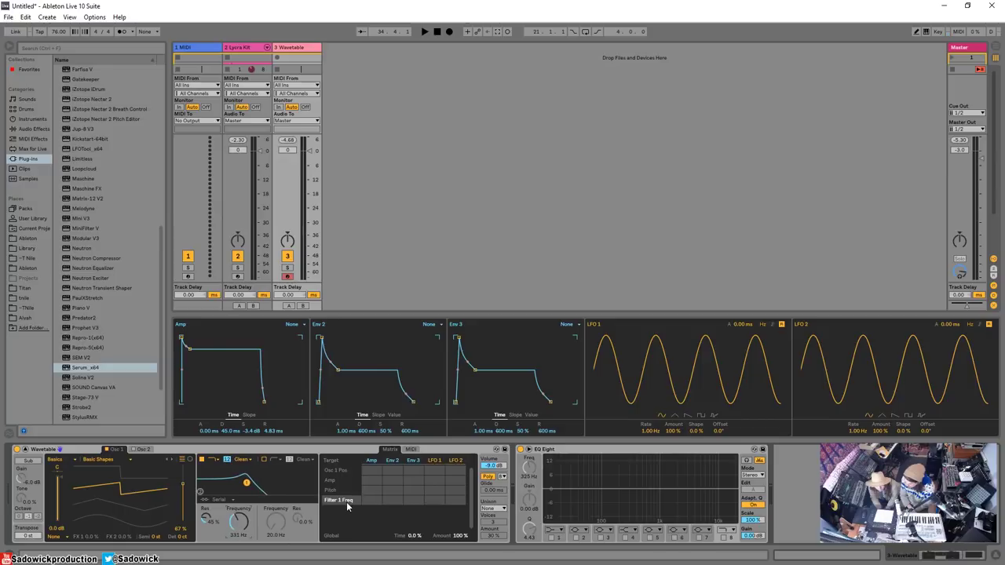
{"action": "left_click_drag", "start_coordinate": [206, 519], "coordinate": [233, 525]}
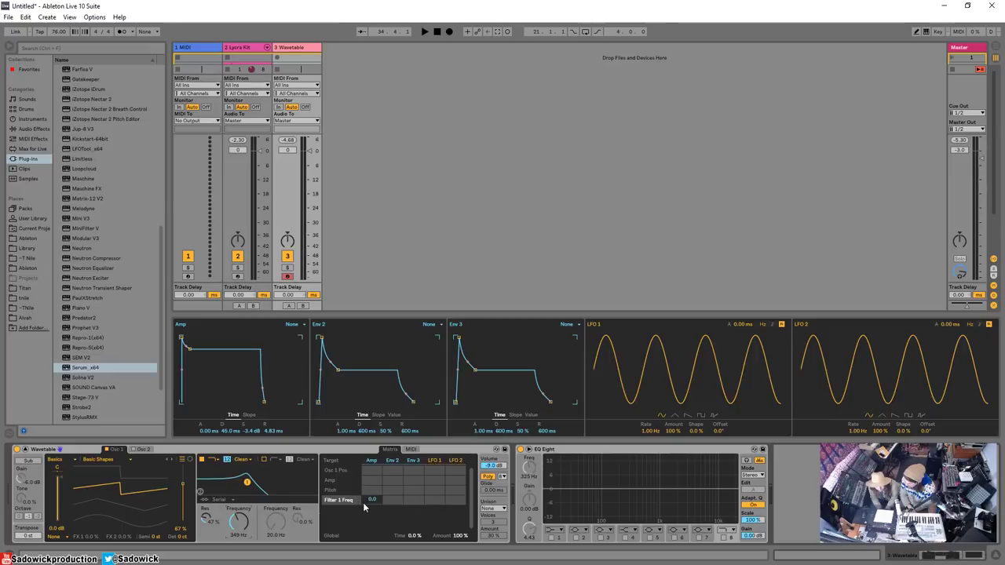
Modulate the Filter 1 frequency with LFO 1, trying amounts of 69, 14 and 6.3, and set the LFO 1 rate to 2.52 Hz.
{"action": "left_click", "coordinate": [397, 499]}
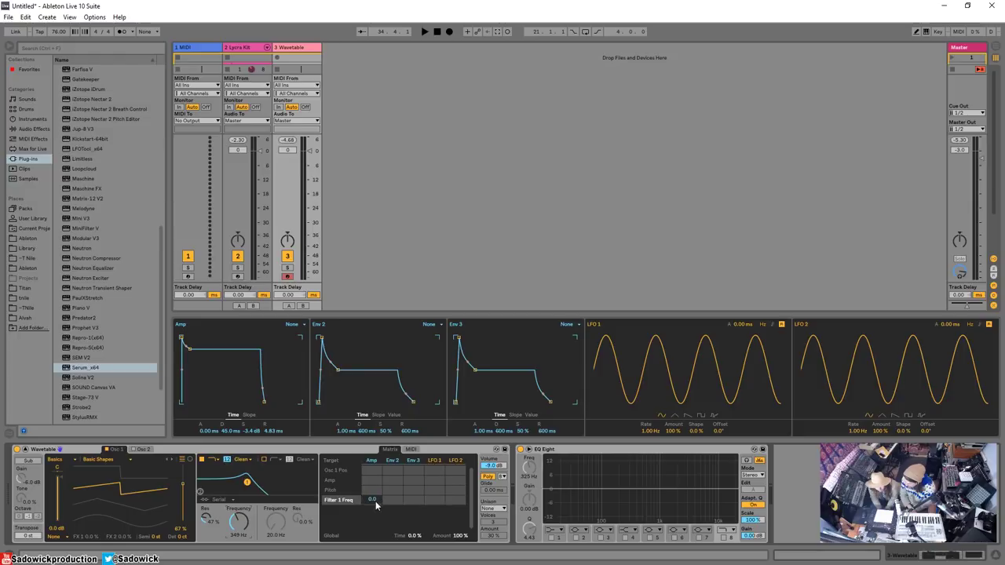
{"action": "left_click_drag", "start_coordinate": [436, 500], "coordinate": [437, 476]}
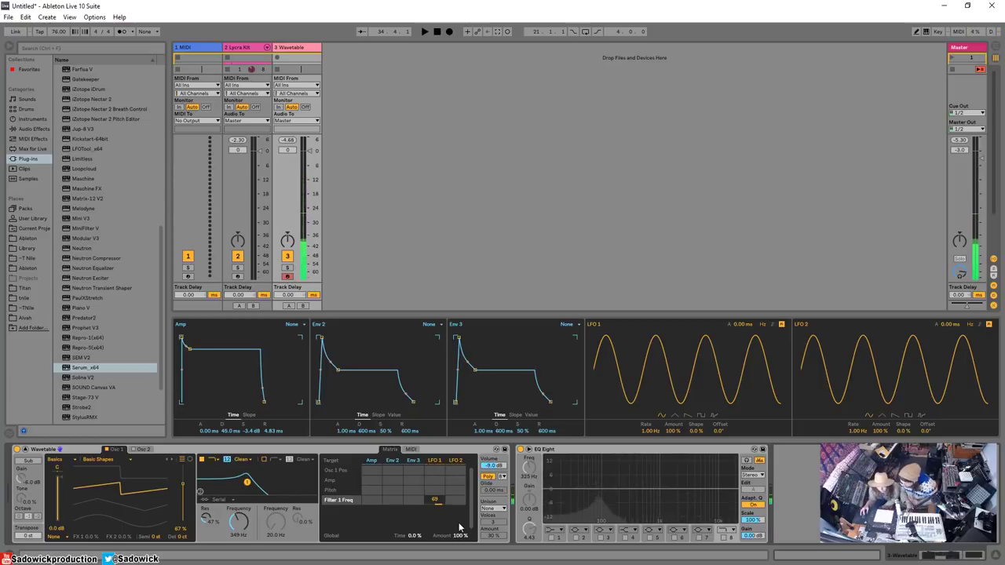
{"action": "left_click_drag", "start_coordinate": [435, 500], "coordinate": [435, 536]}
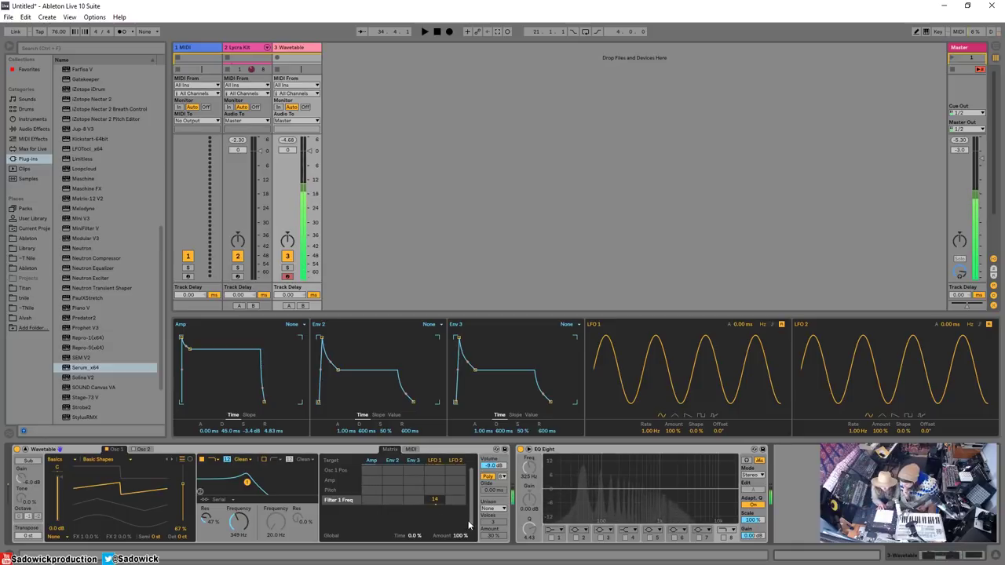
{"action": "left_click_drag", "start_coordinate": [435, 499], "coordinate": [435, 507]}
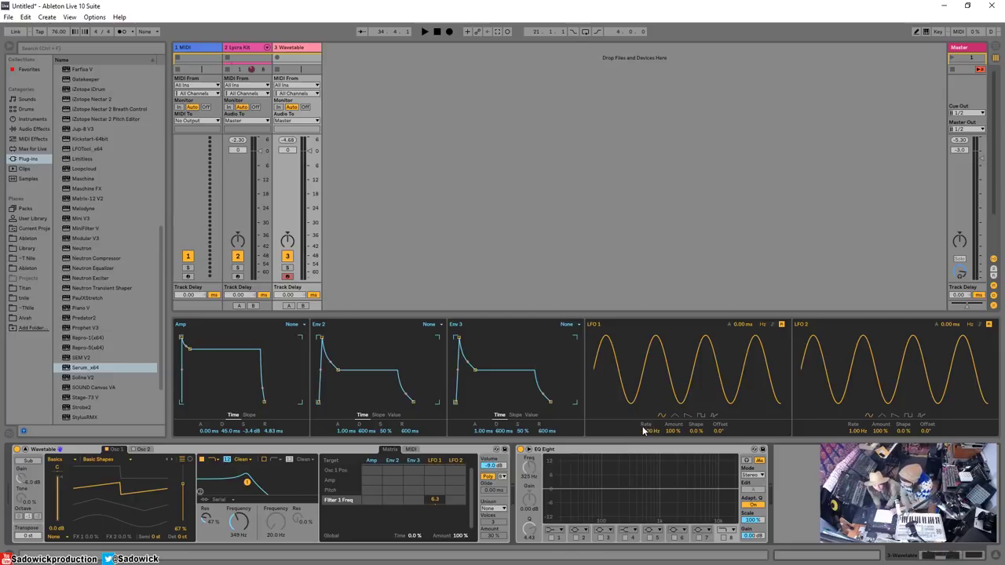
{"action": "left_click_drag", "start_coordinate": [643, 430], "coordinate": [643, 402]}
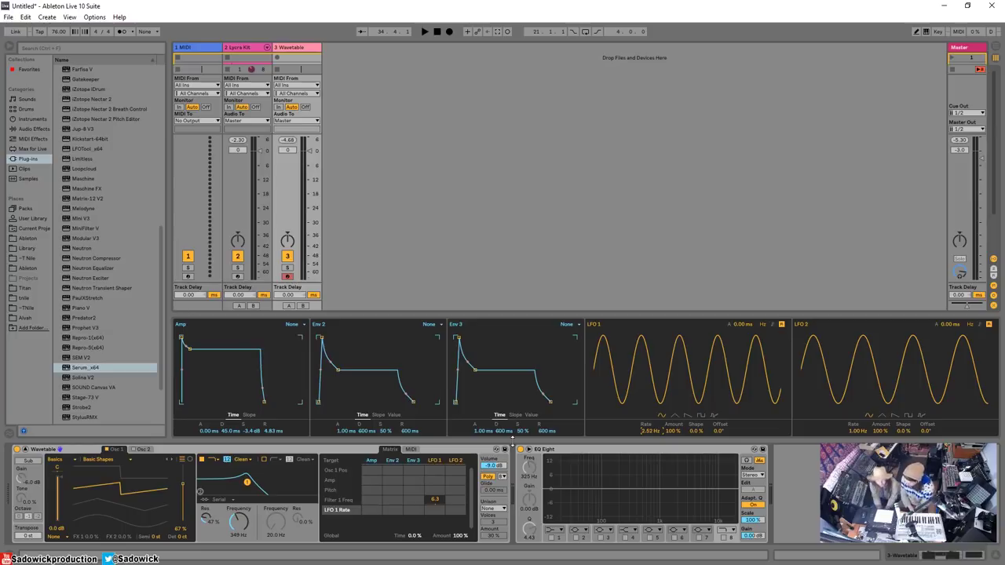
Replace the LFO 1 filter modulation with Env 2 at an amount of 52, giving Env 2 a 337 ms decay and 0% sustain.
{"action": "double_click", "coordinate": [431, 503]}
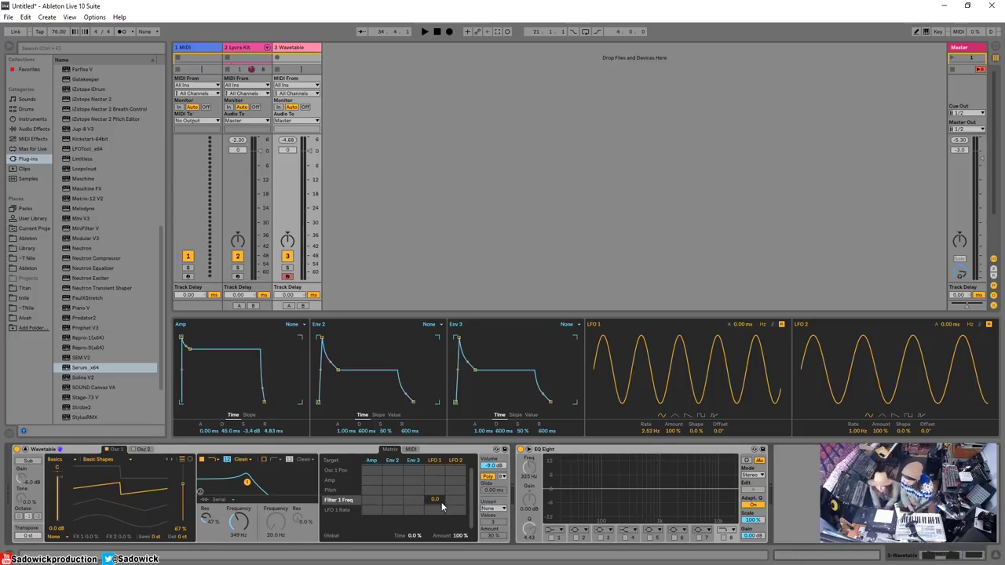
{"action": "left_click", "coordinate": [392, 499]}
{"action": "left_click_drag", "start_coordinate": [391, 498], "coordinate": [392, 483]}
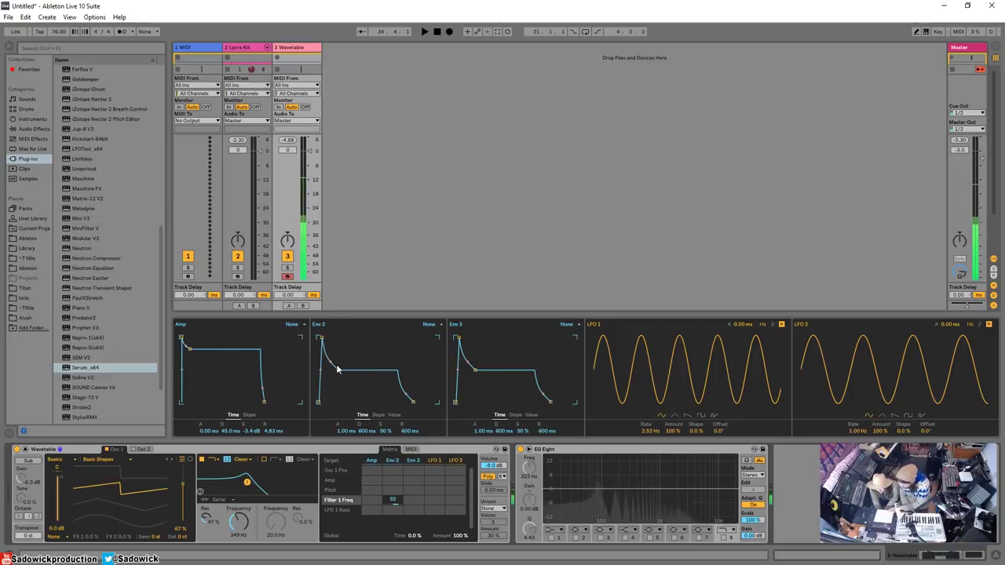
{"action": "left_click_drag", "start_coordinate": [339, 373], "coordinate": [332, 400]}
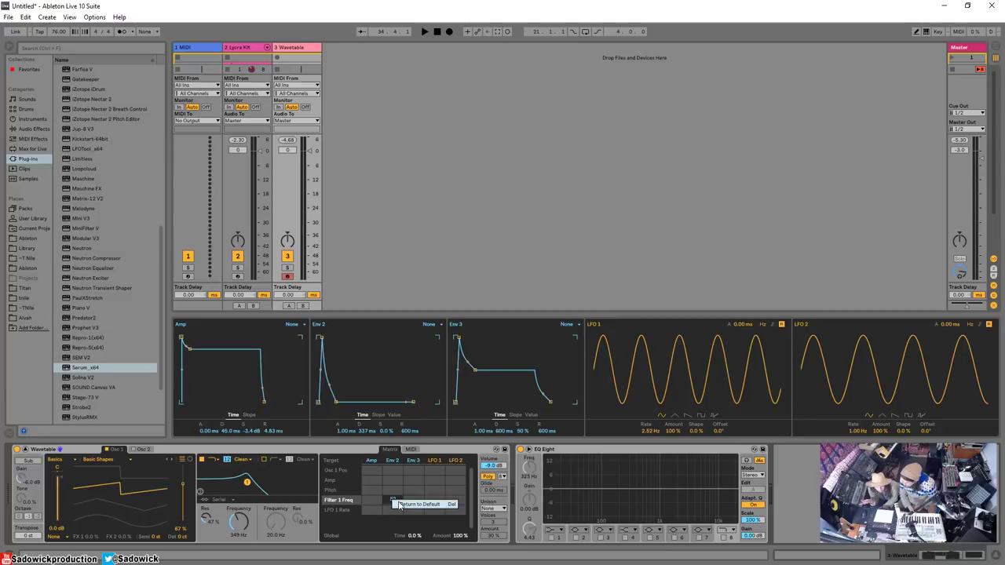
Switch Env 2 from the filter to Osc 1 Pitch at 16.9, with Filter 1 at 2.40 kHz and Env 2's decay at 20.0 s.
{"action": "mouse_move", "coordinate": [155, 537]}
{"action": "left_mouse_down"}
{"action": "mouse_move", "coordinate": [156, 518]}
{"action": "mouse_move", "coordinate": [155, 556]}
{"action": "left_mouse_up"}
{"action": "left_click_drag", "start_coordinate": [388, 510], "coordinate": [388, 497]}
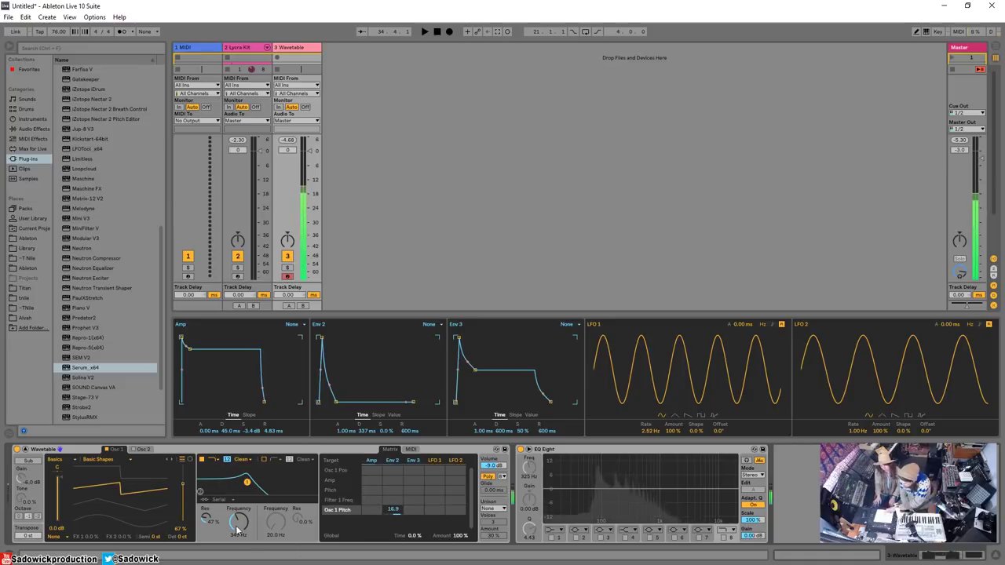
{"action": "left_click_drag", "start_coordinate": [237, 524], "coordinate": [237, 495]}
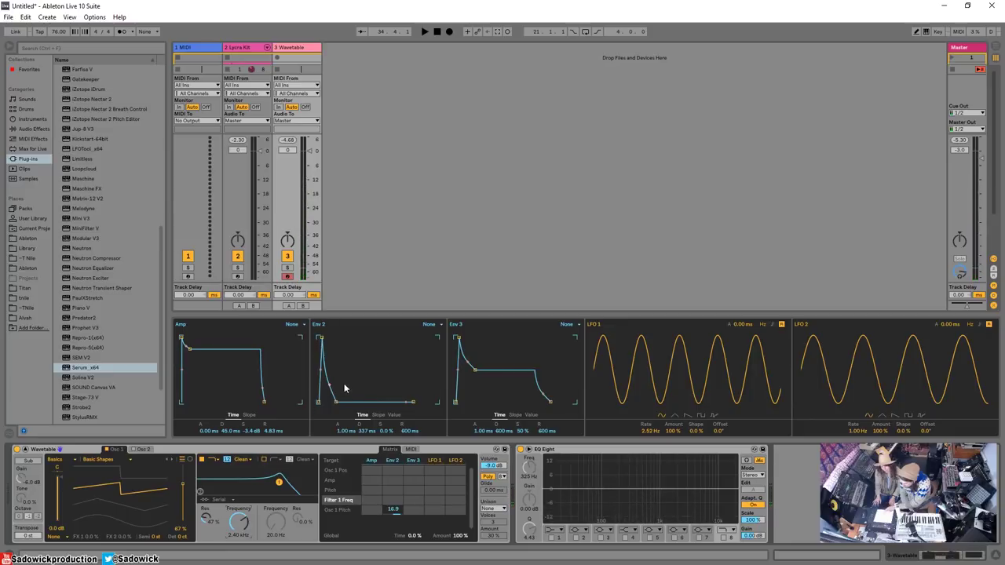
{"action": "left_click_drag", "start_coordinate": [336, 401], "coordinate": [324, 402]}
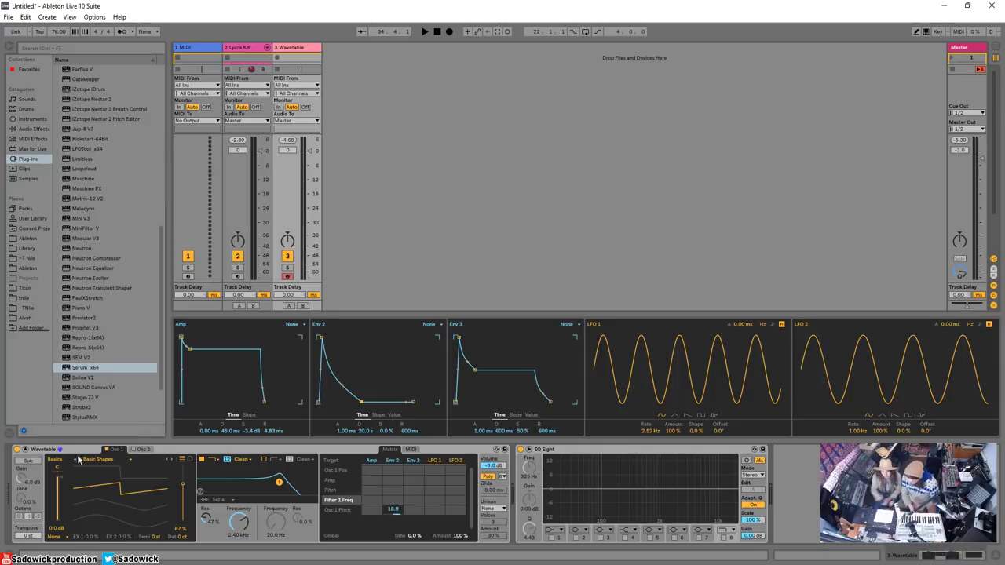
Collapse the expanded Wavetable view and sweep the Filter 1 frequency up to 5.47 kHz and down to 1.17 kHz.
{"action": "left_click", "coordinate": [25, 451]}
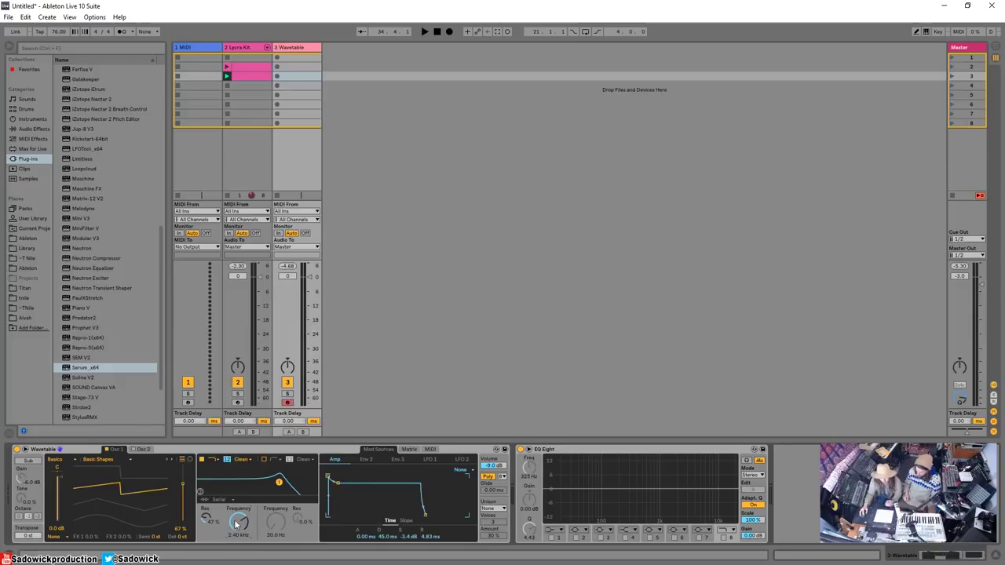
{"action": "mouse_move", "coordinate": [238, 521]}
{"action": "left_mouse_down"}
{"action": "mouse_move", "coordinate": [239, 553]}
{"action": "mouse_move", "coordinate": [239, 532]}
{"action": "left_mouse_up"}
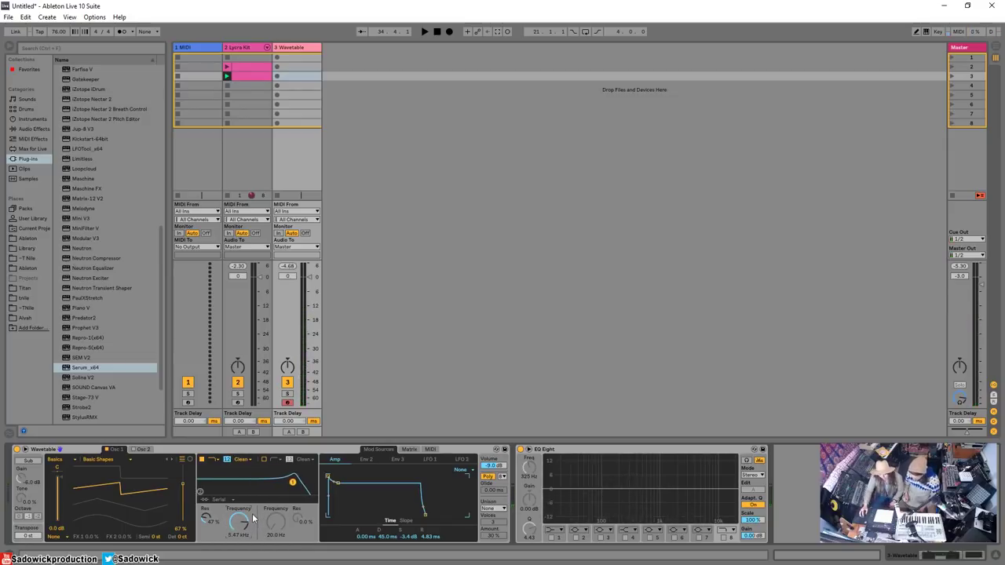
{"action": "left_click_drag", "start_coordinate": [233, 532], "coordinate": [233, 546]}
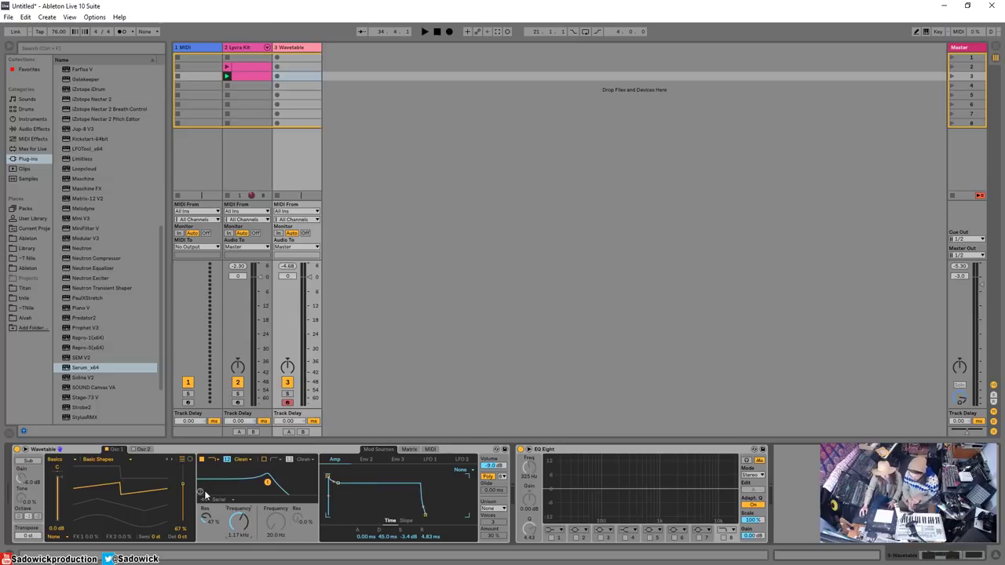
Reset Env 2's Osc 1 Pitch modulation to default and modulate Filter 1 frequency with LFO 1 at 100, with a 0.48 Hz rate.
{"action": "left_click", "coordinate": [25, 452]}
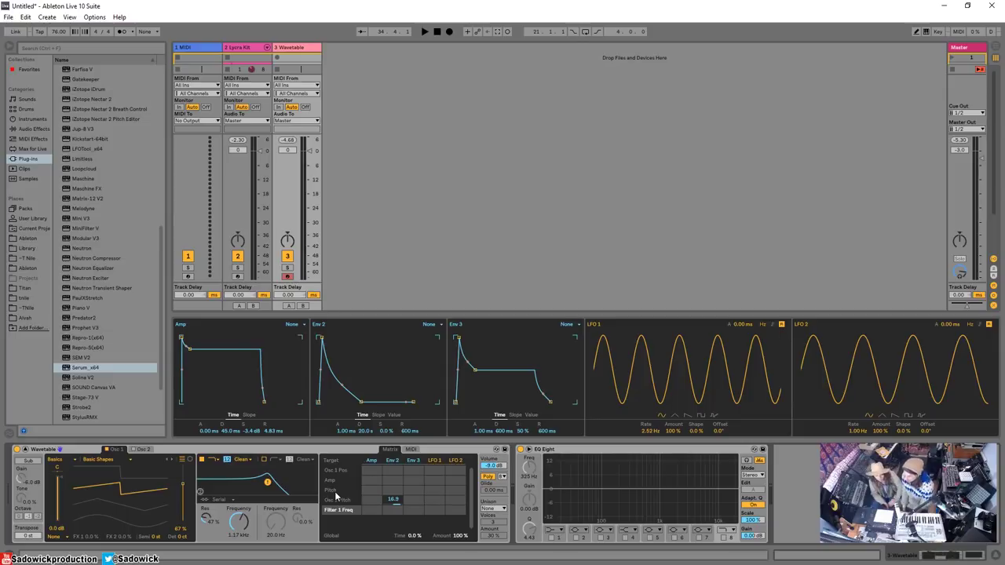
{"action": "right_click", "coordinate": [399, 501]}
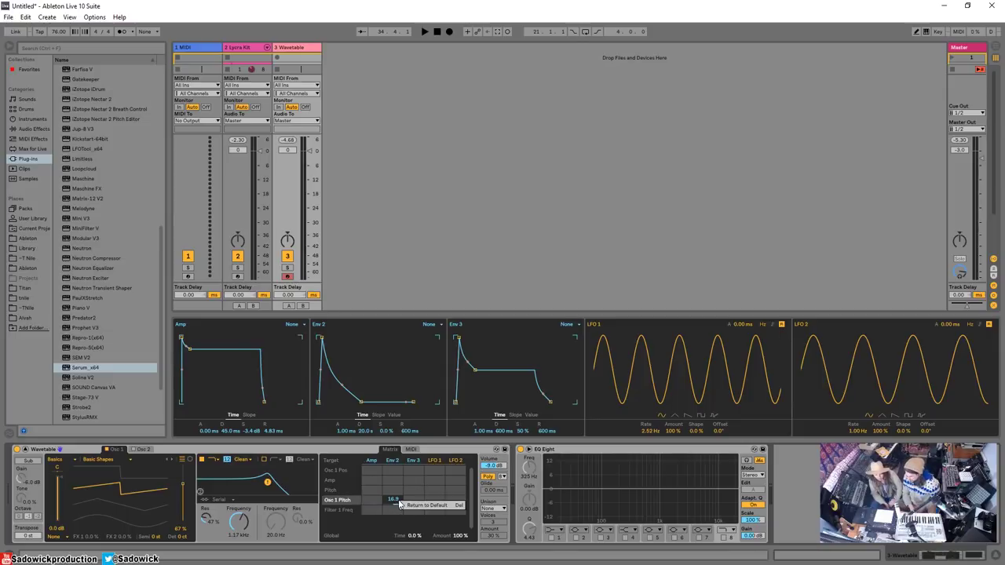
{"action": "left_click", "coordinate": [418, 504]}
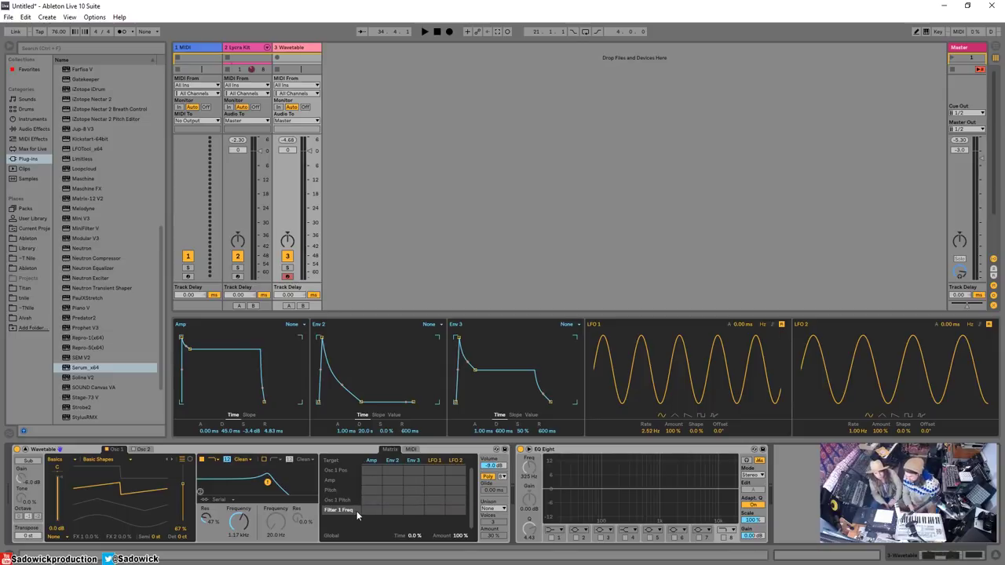
{"action": "left_click_drag", "start_coordinate": [434, 509], "coordinate": [434, 486]}
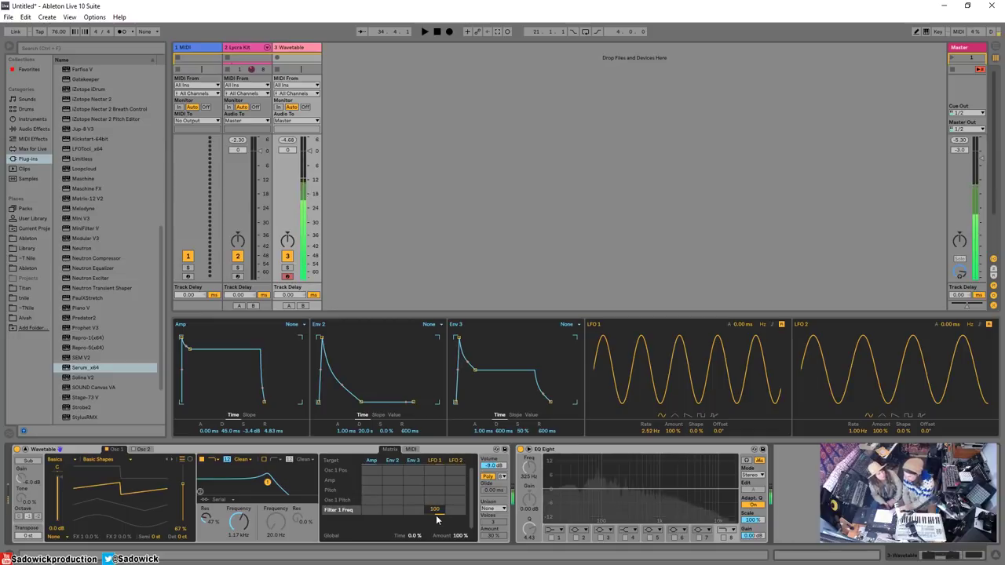
{"action": "mouse_move", "coordinate": [653, 424]}
{"action": "left_mouse_down"}
{"action": "mouse_move", "coordinate": [652, 440]}
{"action": "mouse_move", "coordinate": [653, 393]}
{"action": "mouse_move", "coordinate": [648, 434]}
{"action": "left_mouse_up"}
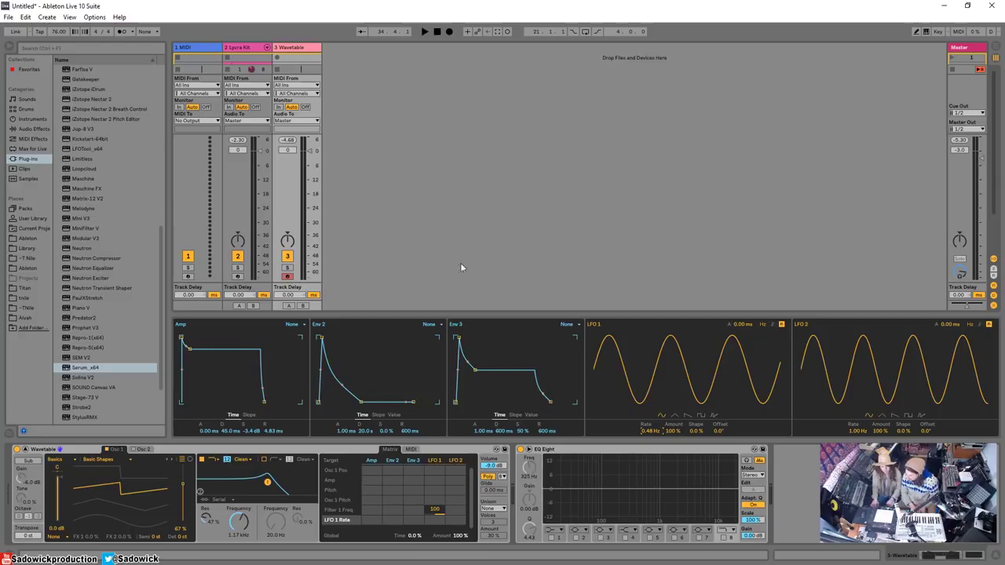
Cut the Wavetable track from the set.
{"action": "right_click", "coordinate": [290, 48]}
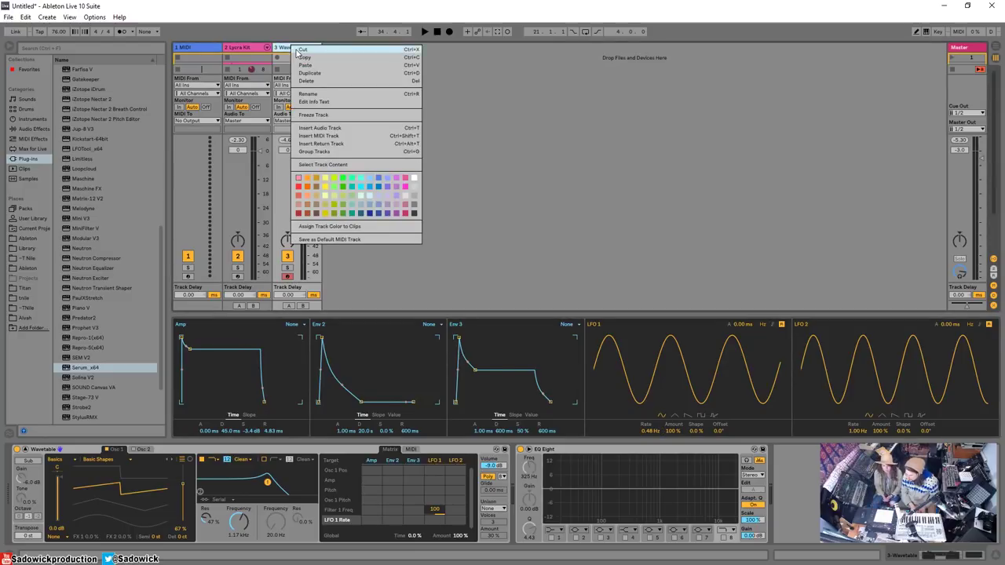
{"action": "left_click", "coordinate": [296, 49]}
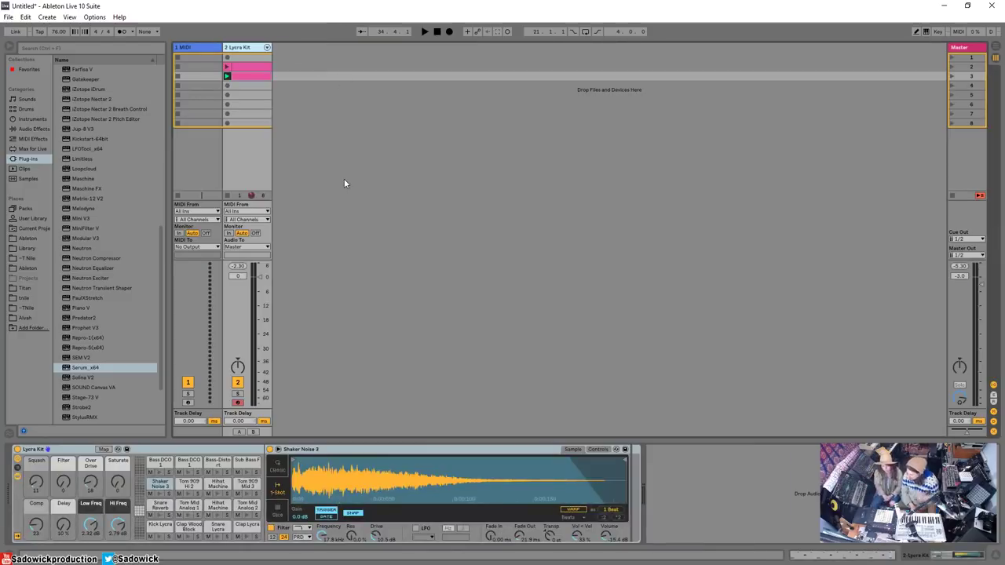